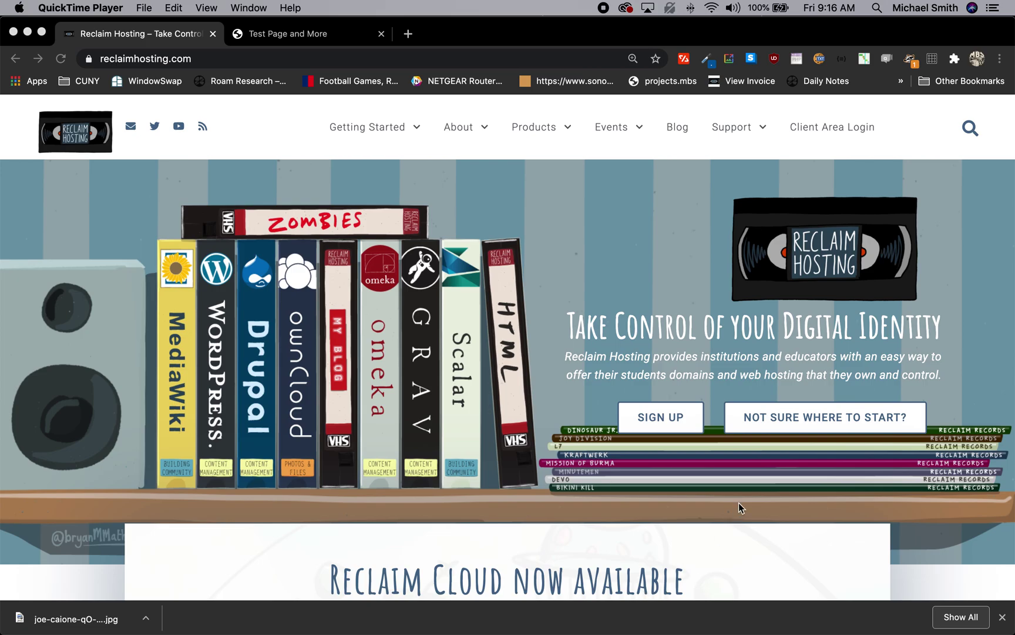
- Go to the Reclaim Hosting client area and open the cPanel for makercommons.org
click(829, 131)
click(826, 131)
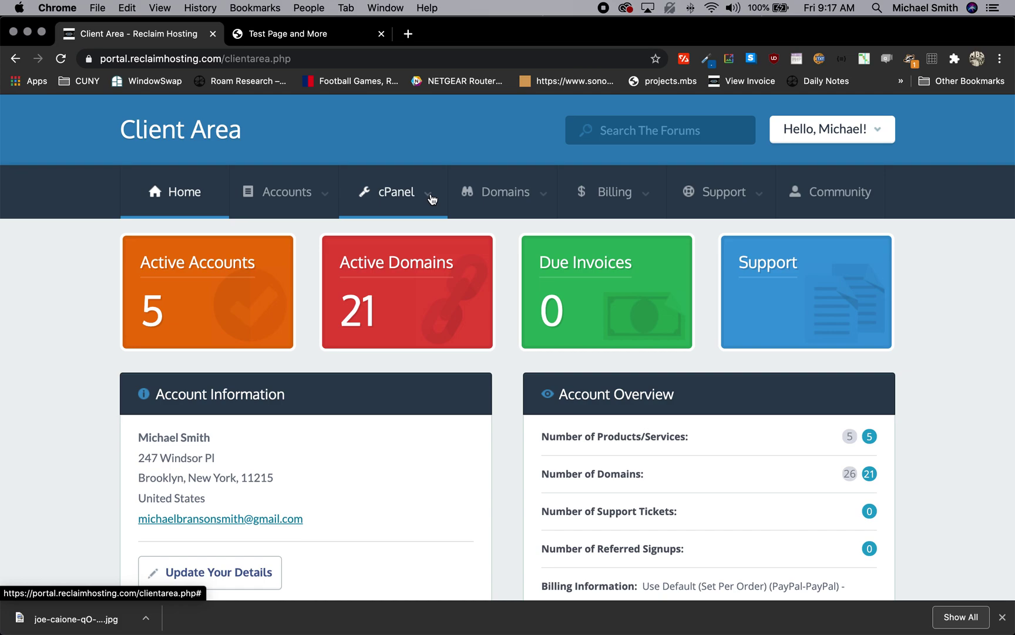
click(432, 198)
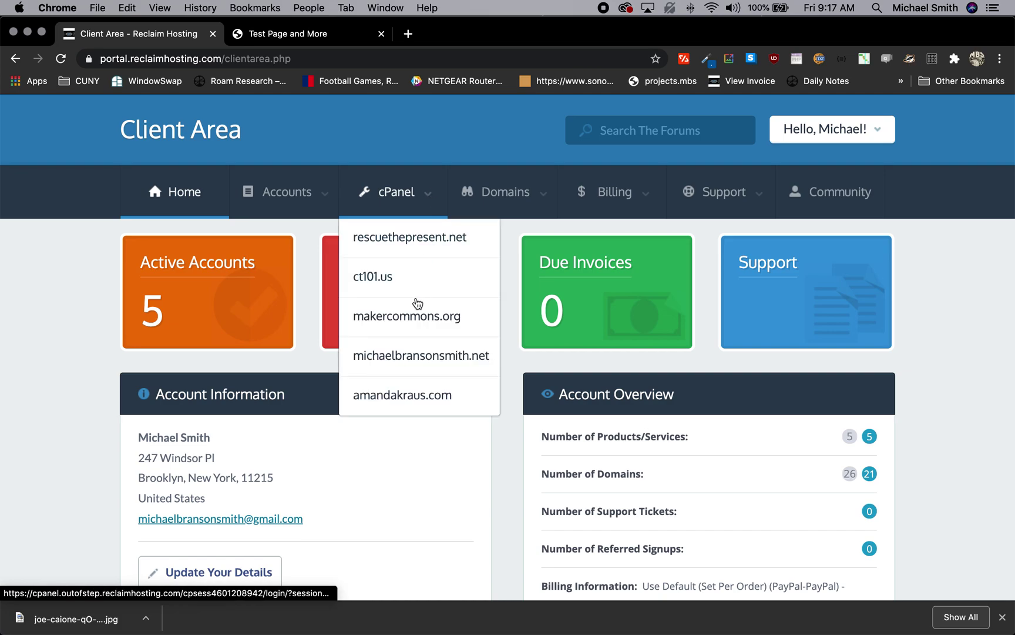
click(412, 317)
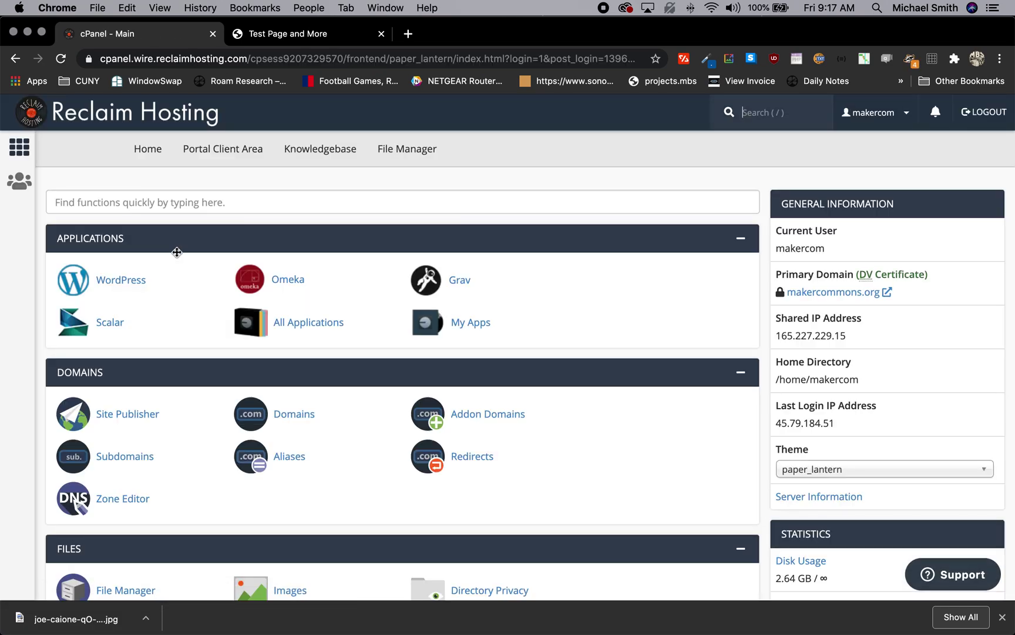
- Open the File Manager from the cPanel file tools
scroll(174, 306, down, 4)
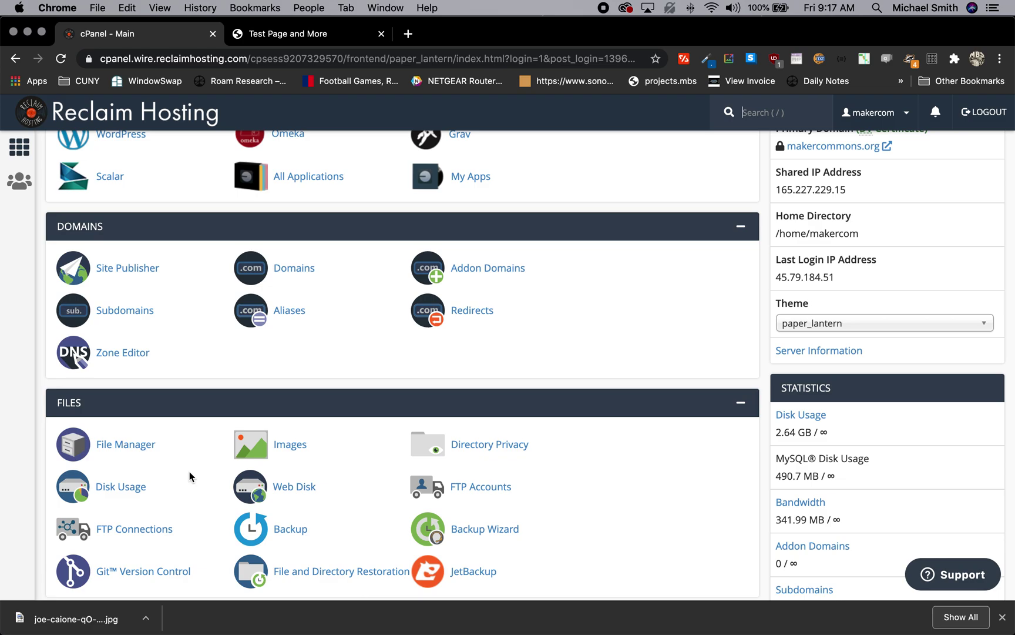
scroll(190, 473, up, 1)
scroll(190, 472, down, 1)
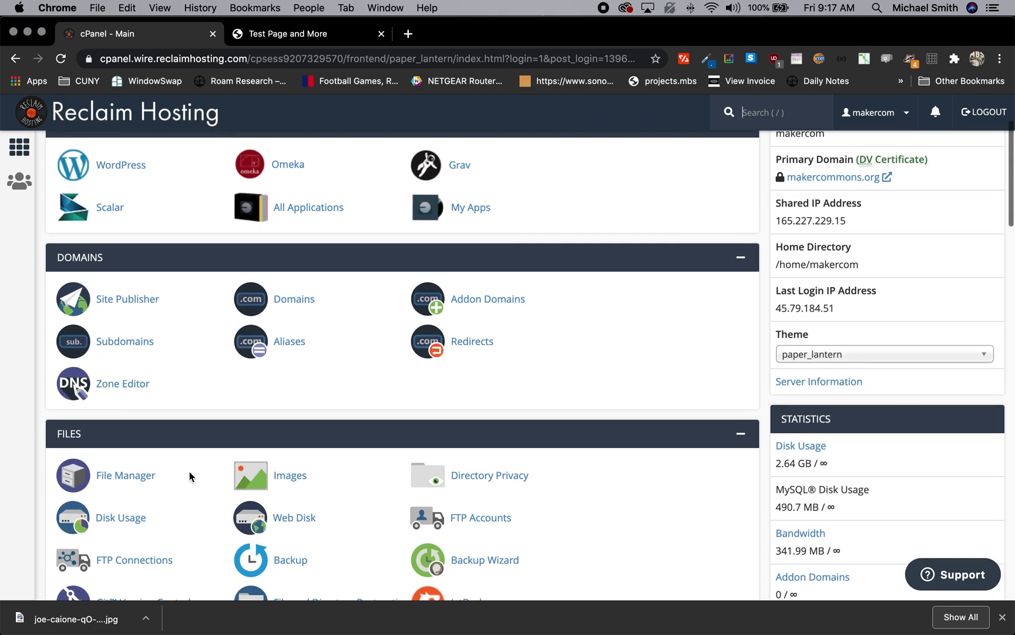
click(126, 464)
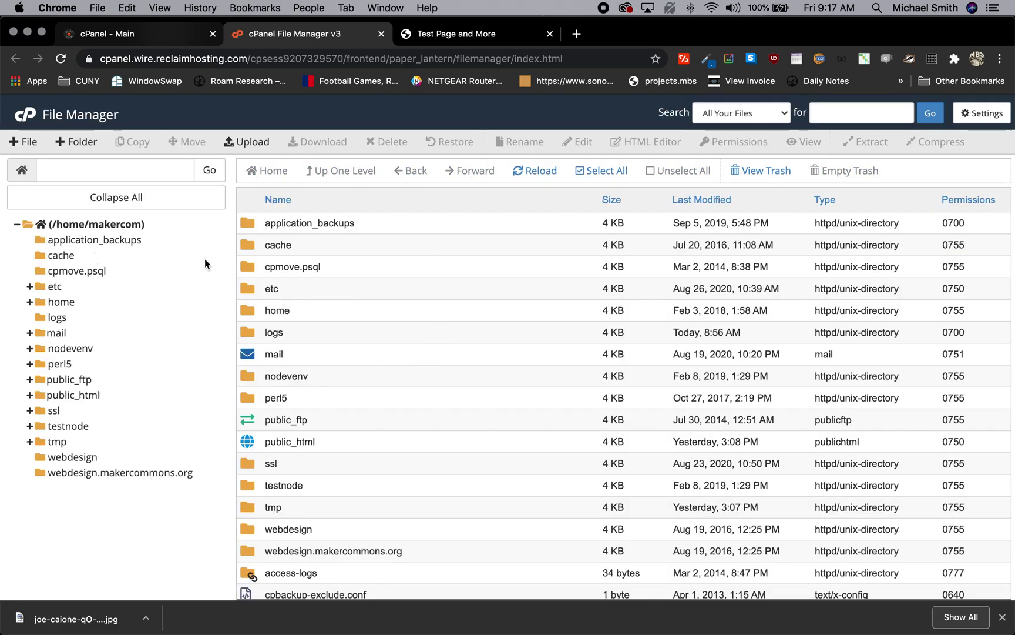
- Look over the home directory's folders and open the public_html folder
scroll(388, 397, down, 2)
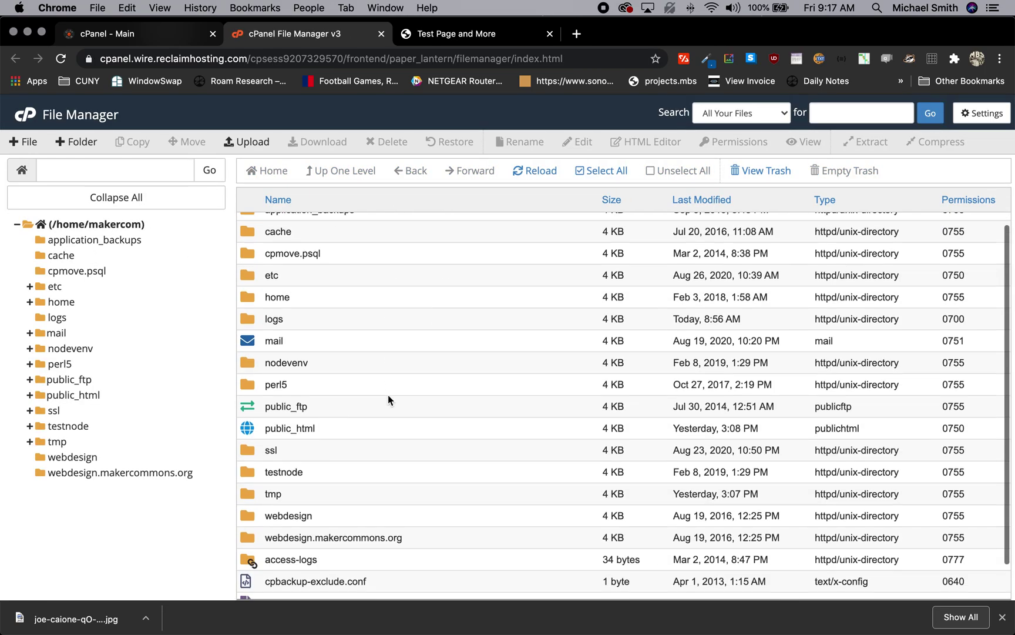
scroll(388, 397, up, 2)
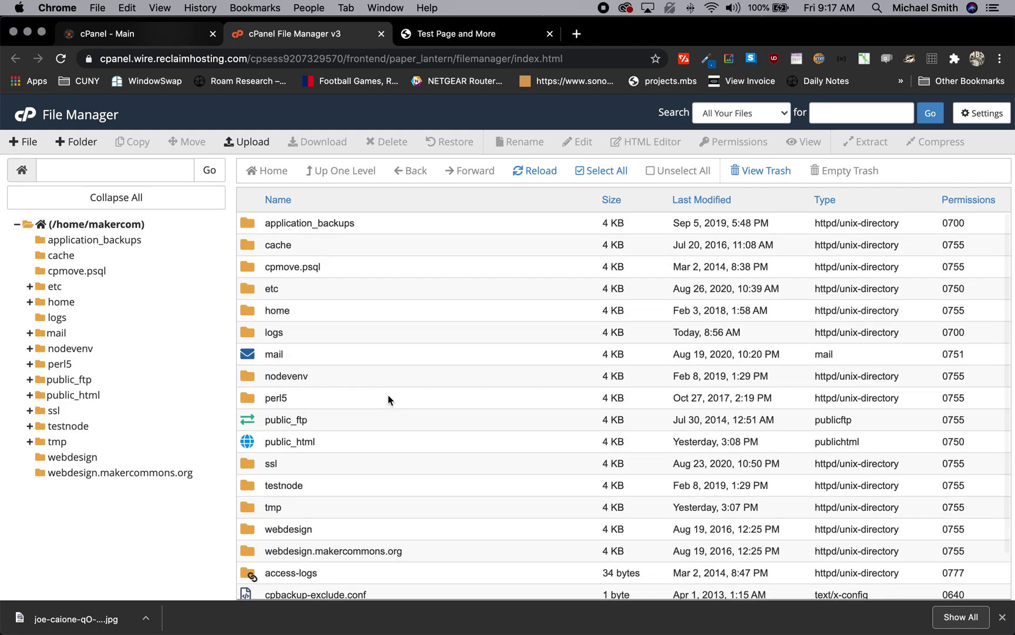
scroll(388, 397, down, 2)
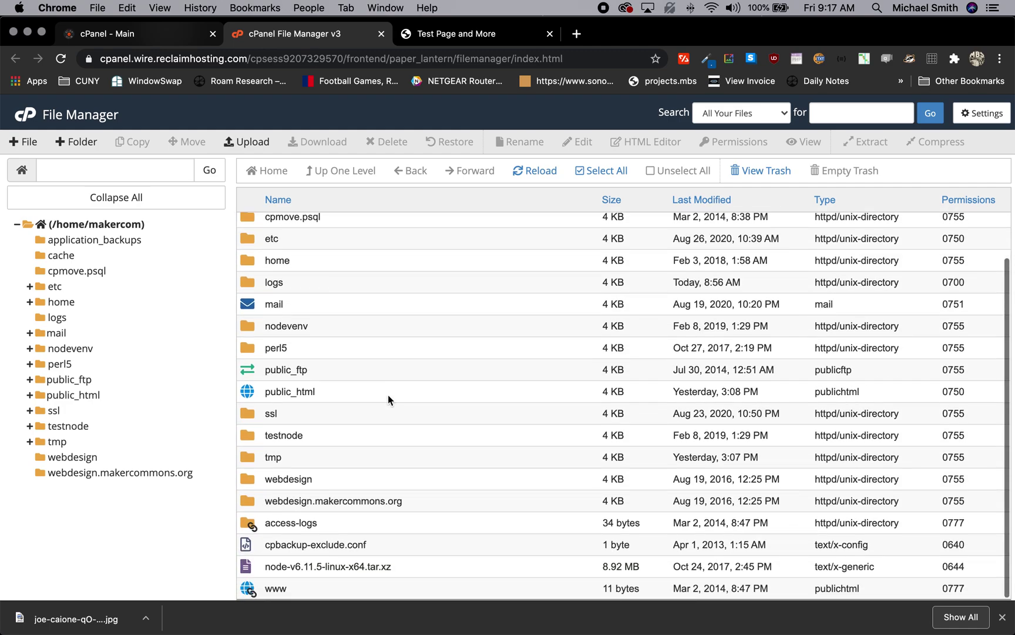
scroll(388, 398, up, 2)
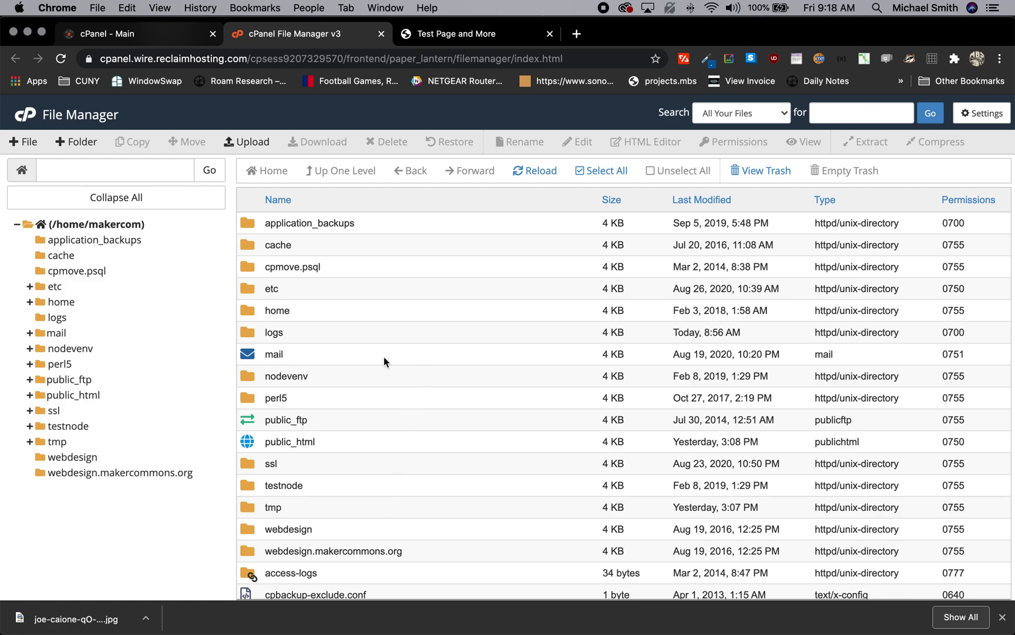
click(248, 447)
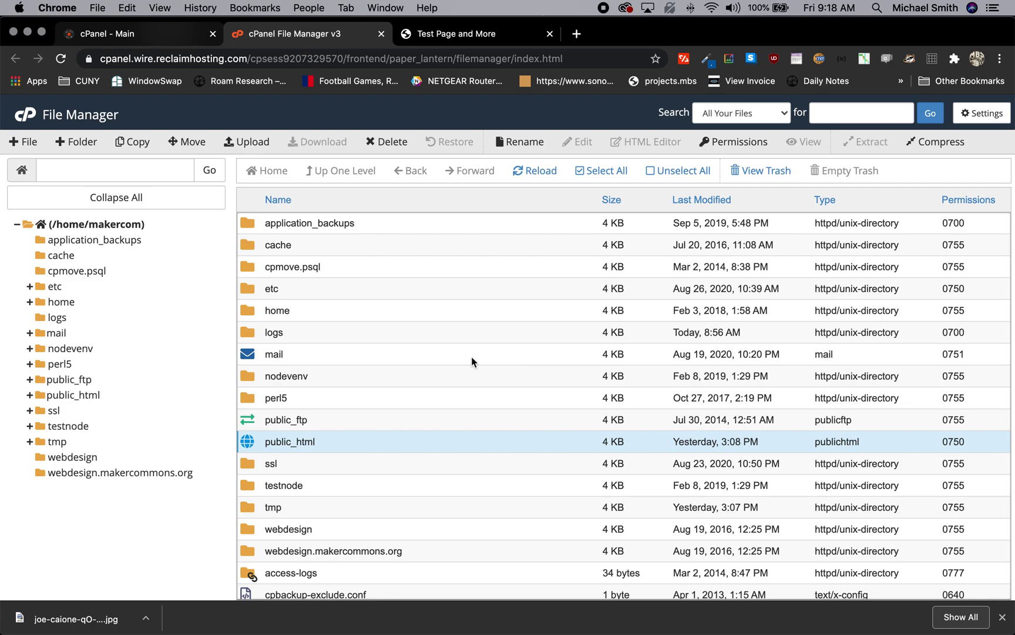
double_click(247, 442)
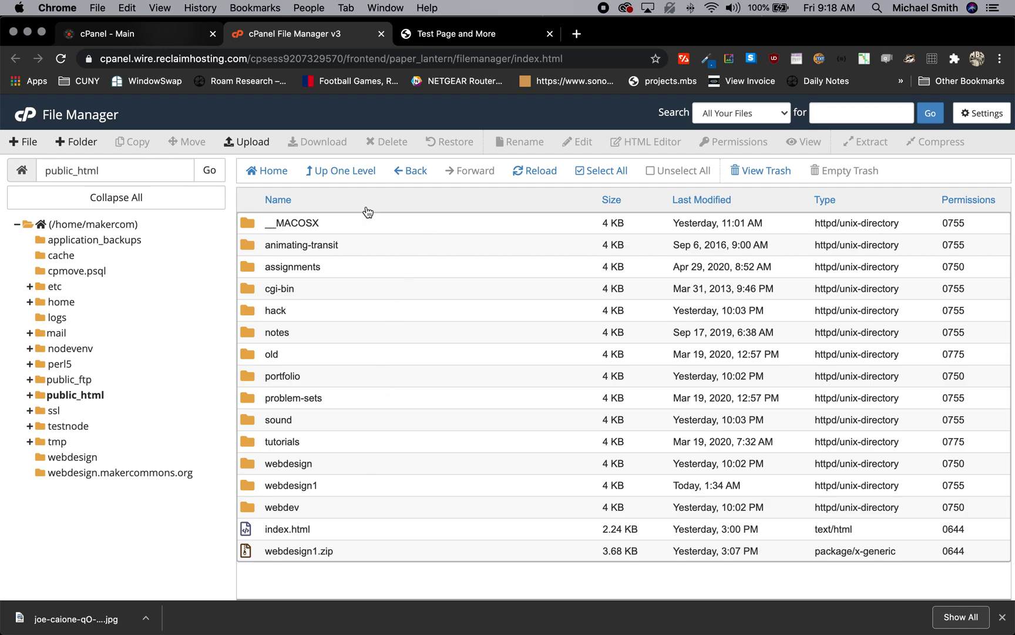
- View the contents of the webdesign folder and return to public_html
click(254, 376)
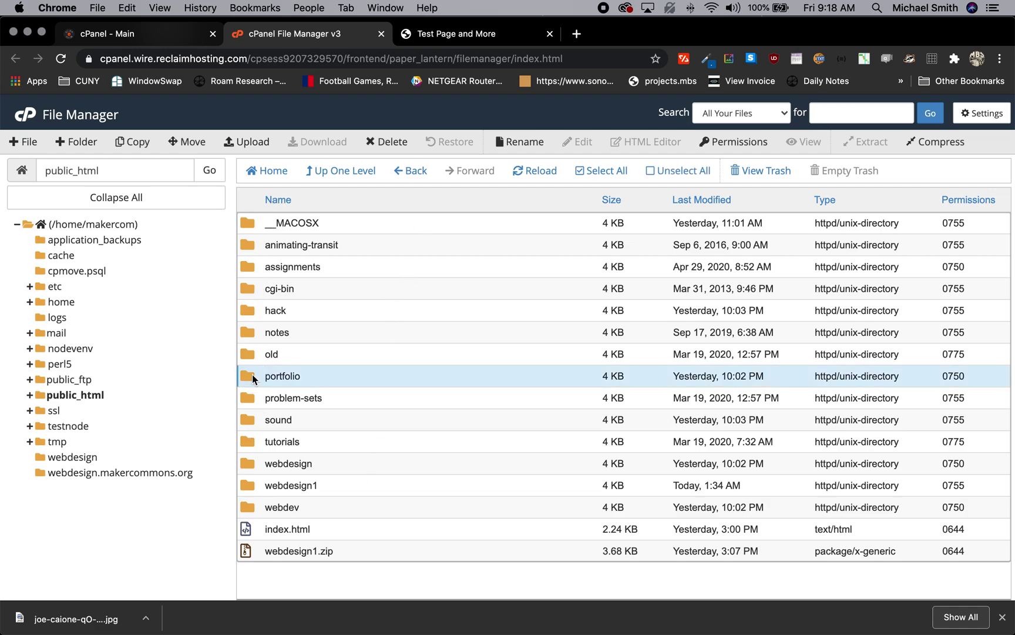
double_click(248, 462)
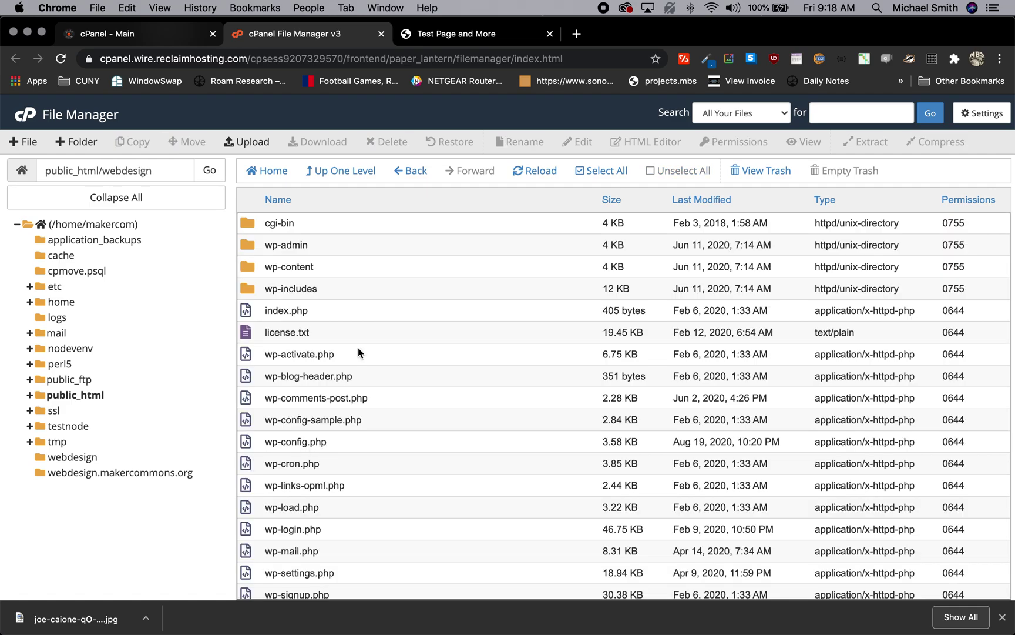
click(336, 173)
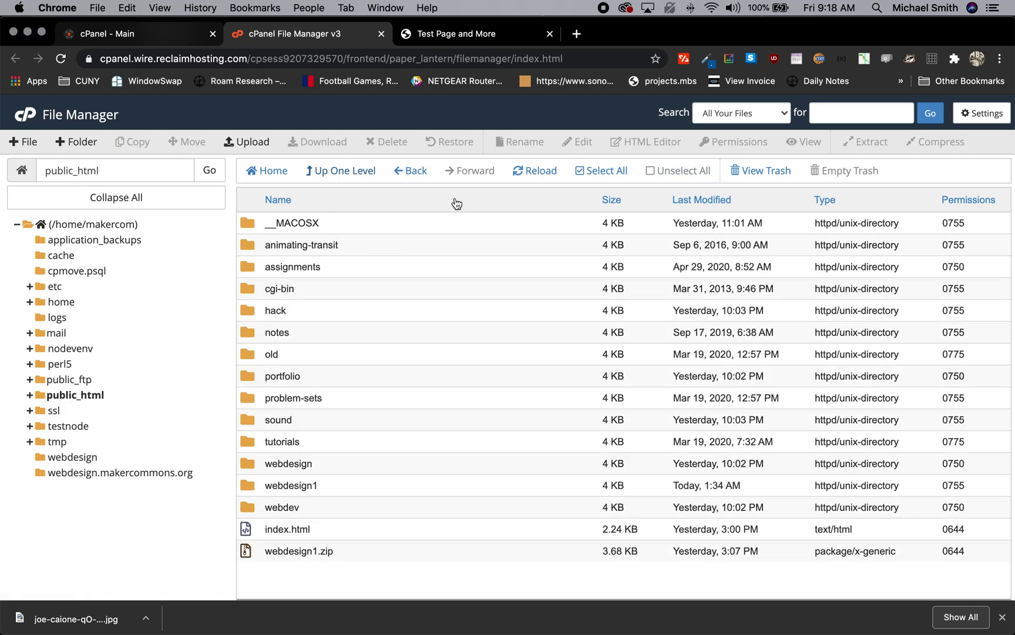
- View the design2 folder inside problem-sets, then return to public_html and select the problem-sets folder
double_click(247, 397)
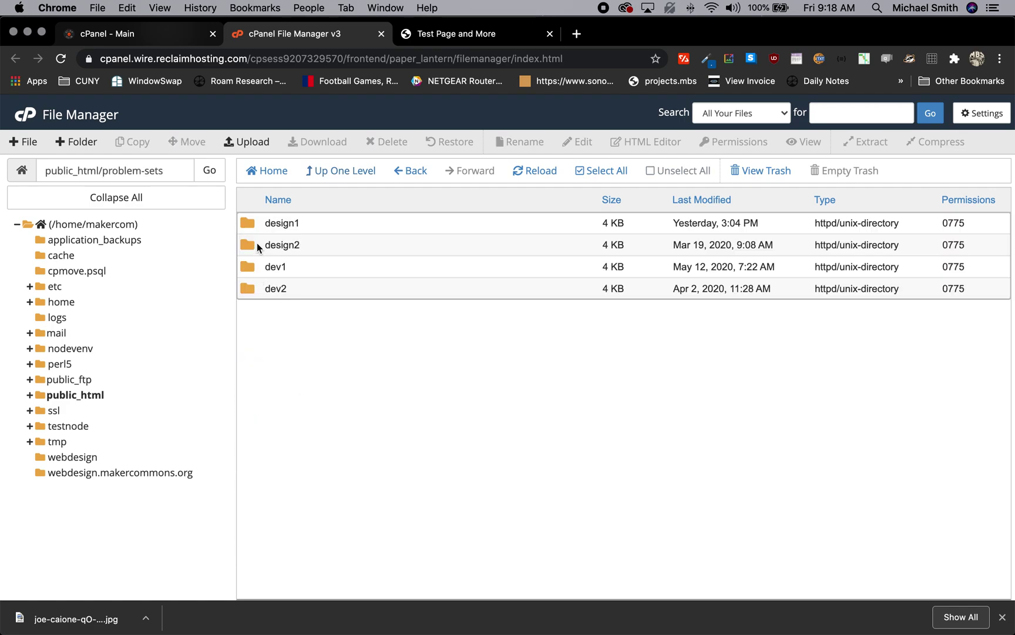
double_click(249, 245)
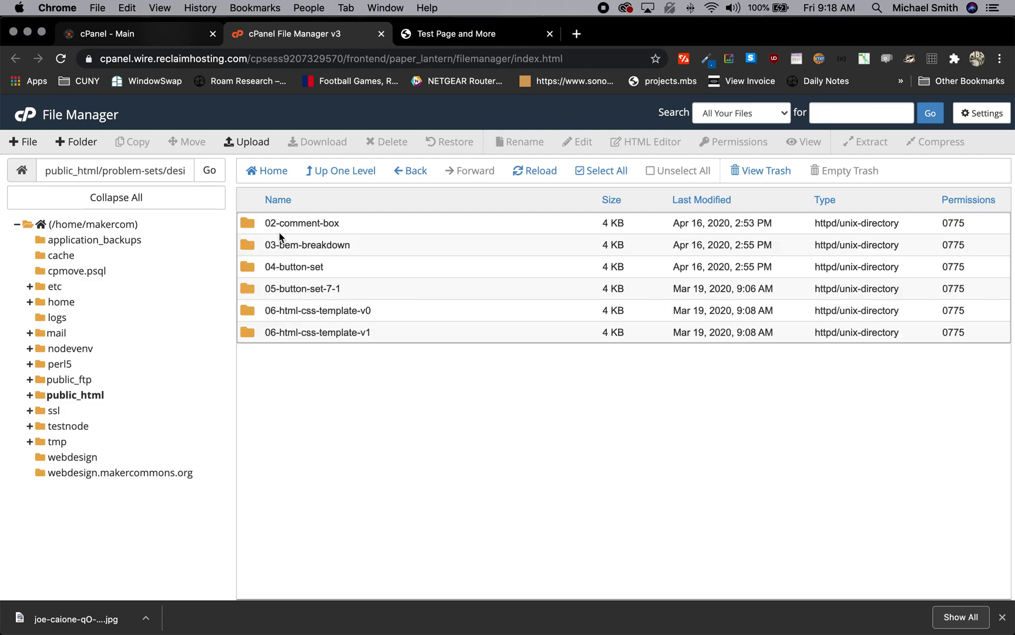
click(350, 174)
click(351, 176)
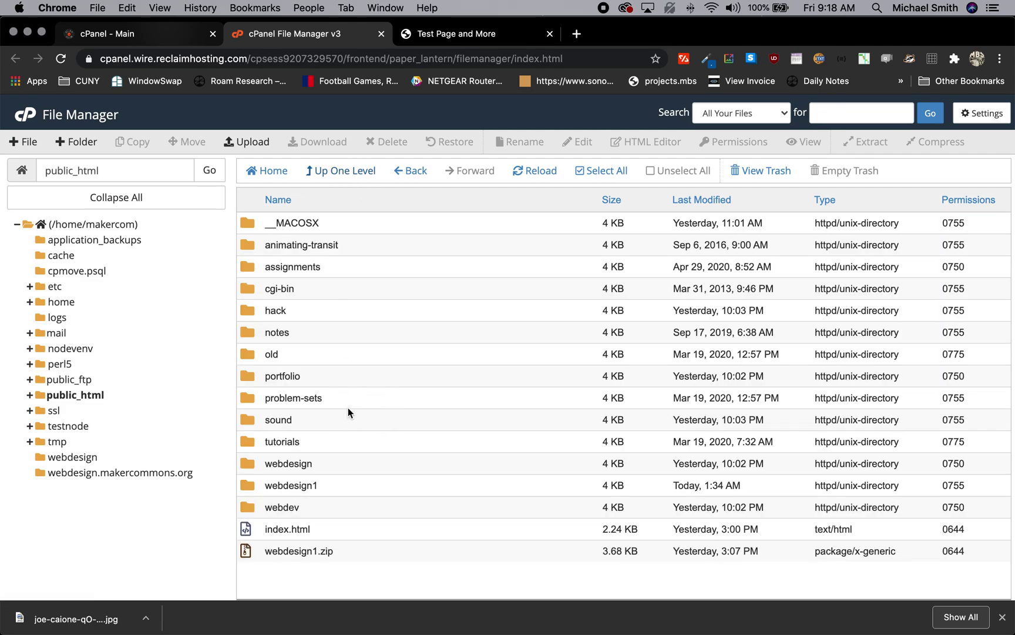
click(250, 396)
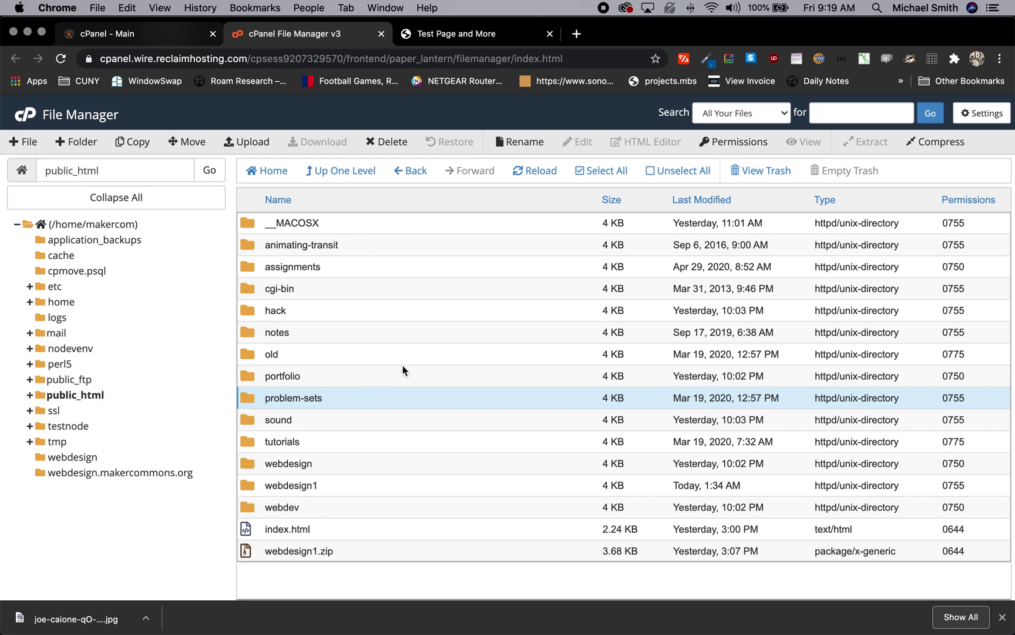
- Load the makercommons.org home page in a new browser tab
click(576, 34)
text(mak)
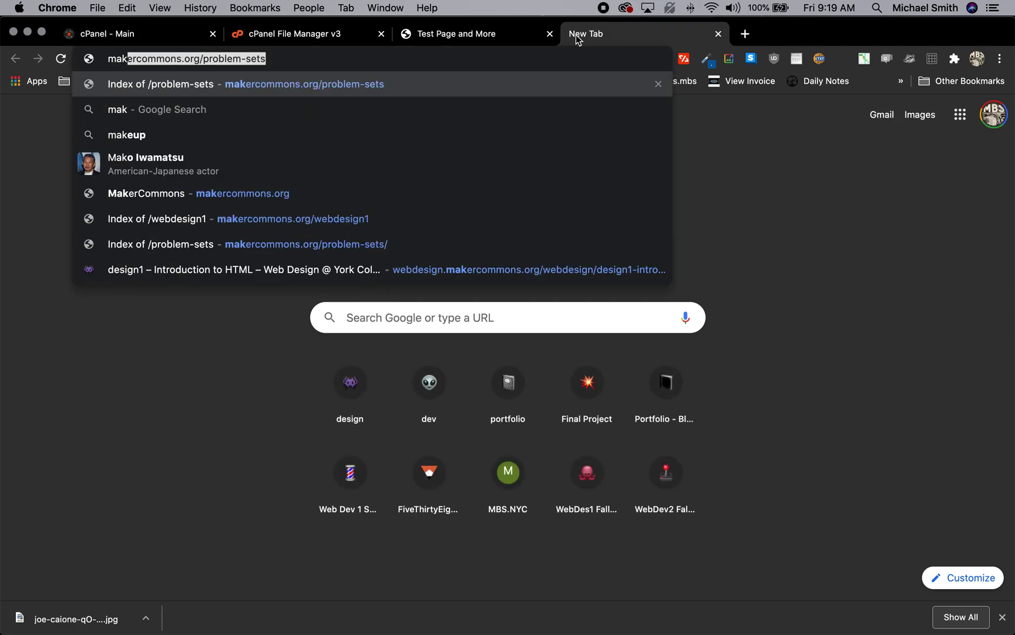
key(Right)
key(BackSpace)
key(BackSpace)
key(BackSpace)
key(BackSpace)
key(BackSpace)
key(BackSpace)
key(BackSpace)
key(BackSpace)
key(BackSpace)
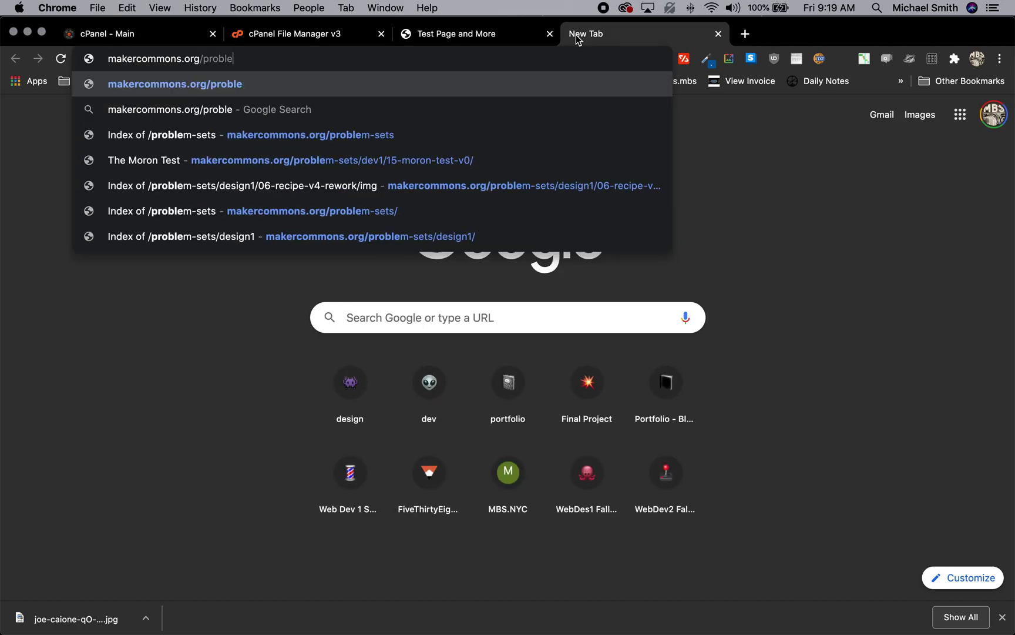
key(BackSpace)
key(BackSpace)
key(BackSpace)
key(Return)
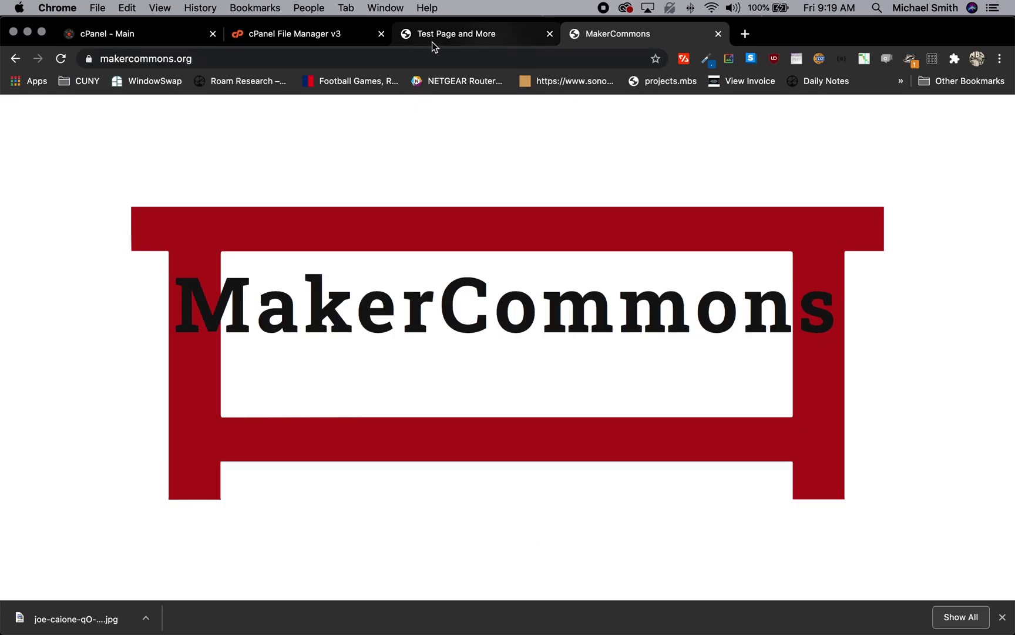
- Return to the File Manager, select index.html in public_html, and view the problem-sets folder's contents before going back up
click(332, 35)
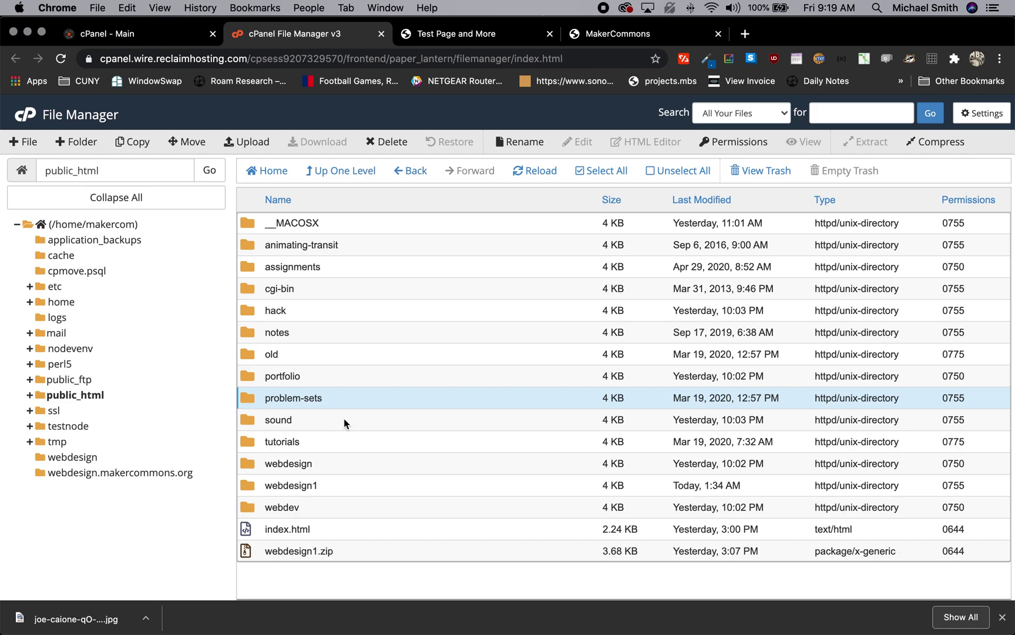
click(249, 531)
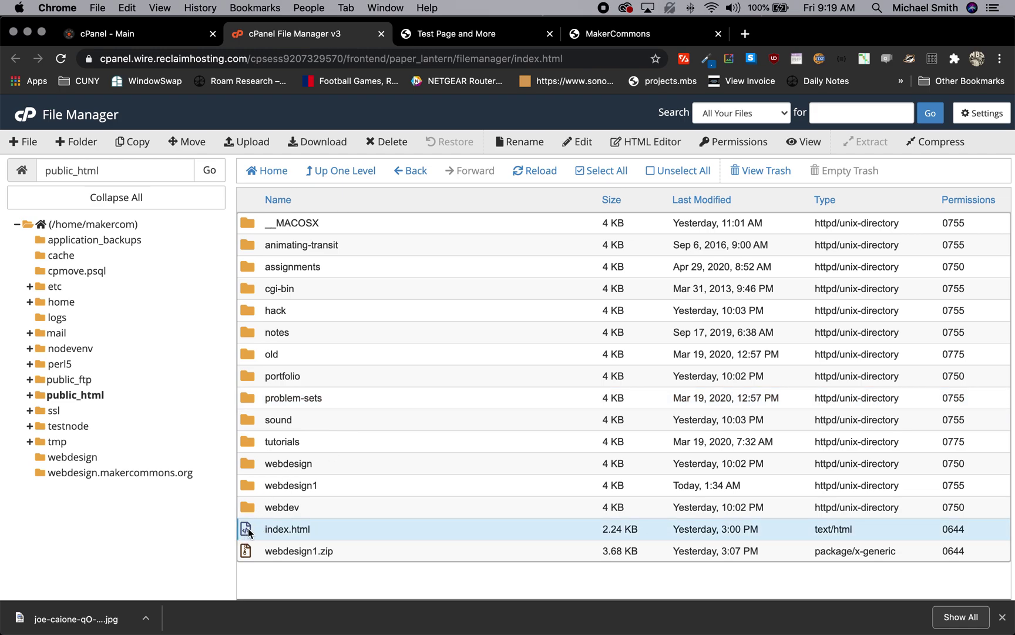
click(315, 533)
click(247, 532)
double_click(246, 397)
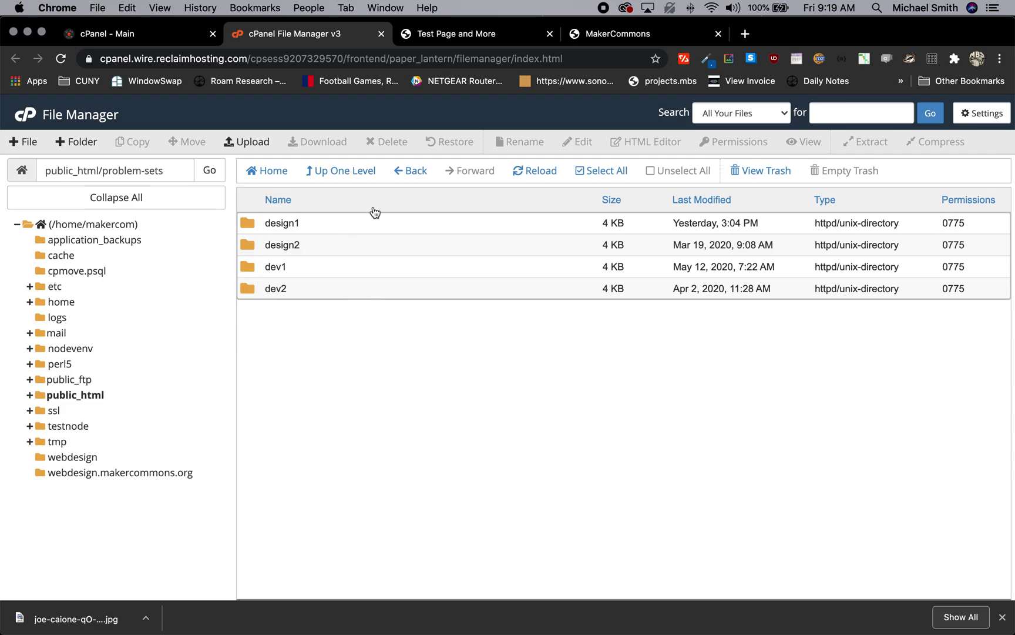
click(363, 170)
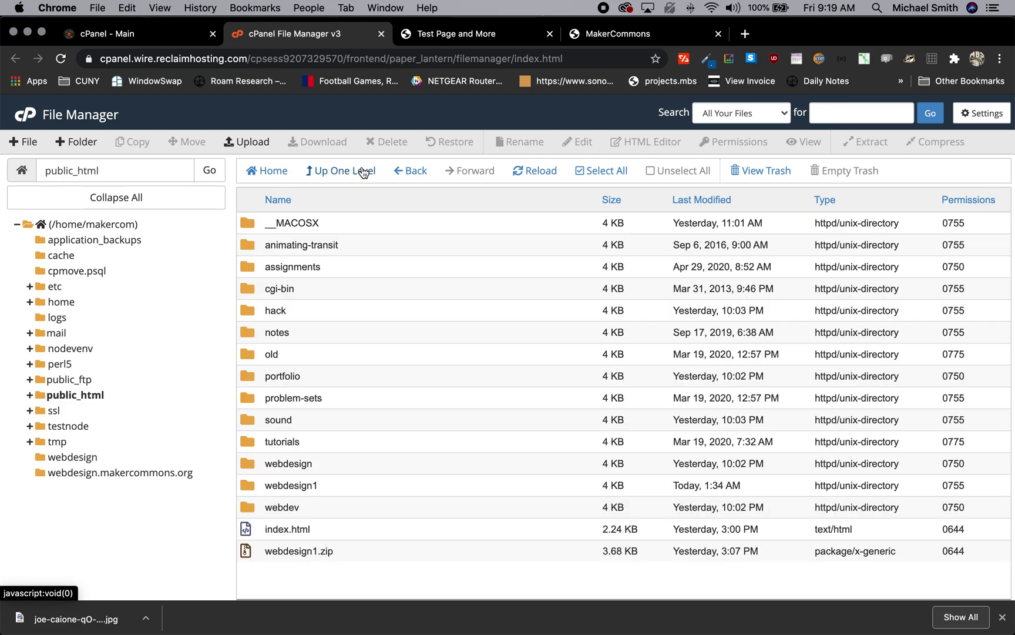
- Load makercommons.org/problem-sets in the browser tab showing the MakerCommons site
click(600, 34)
click(353, 58)
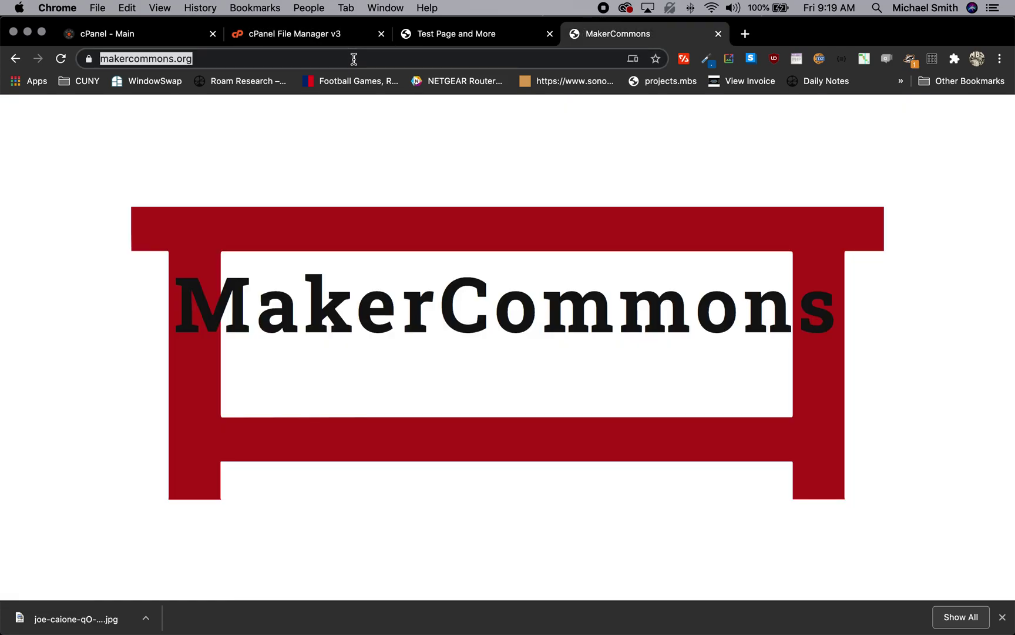
click(354, 59)
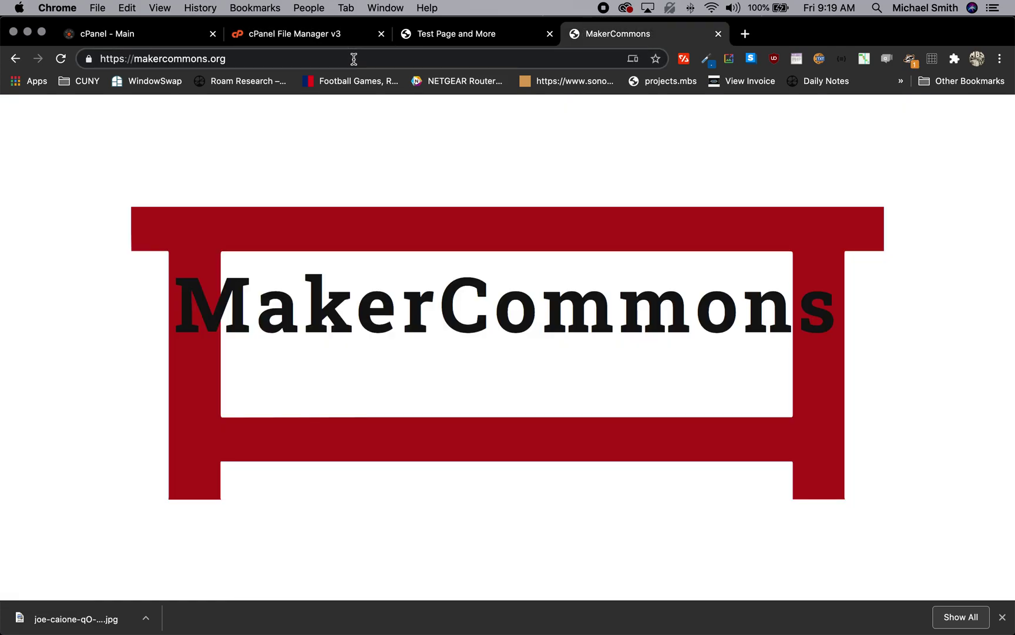
text(problem-sets)
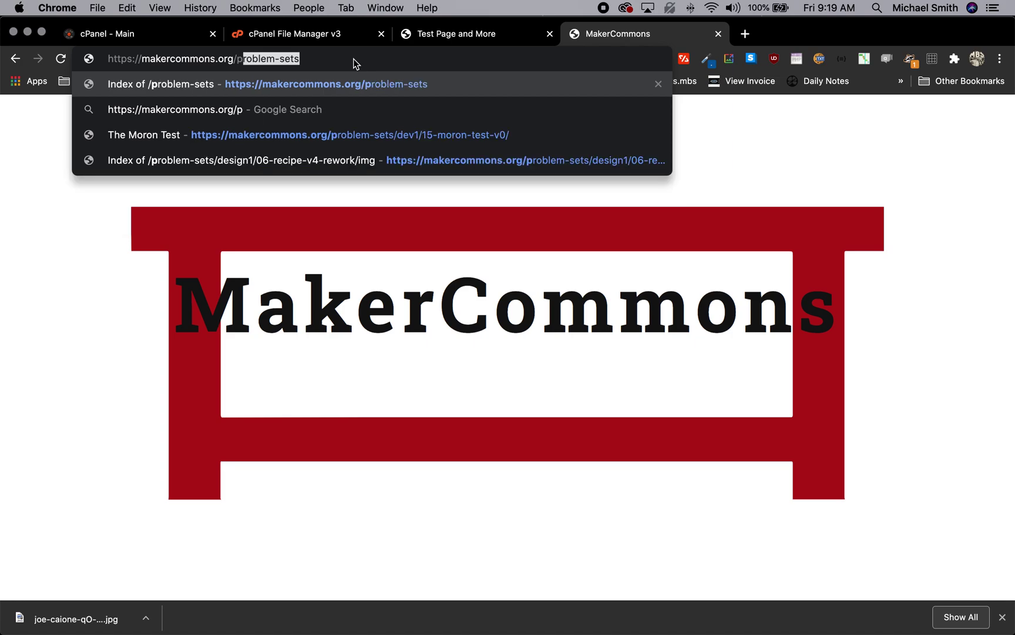
key(Return)
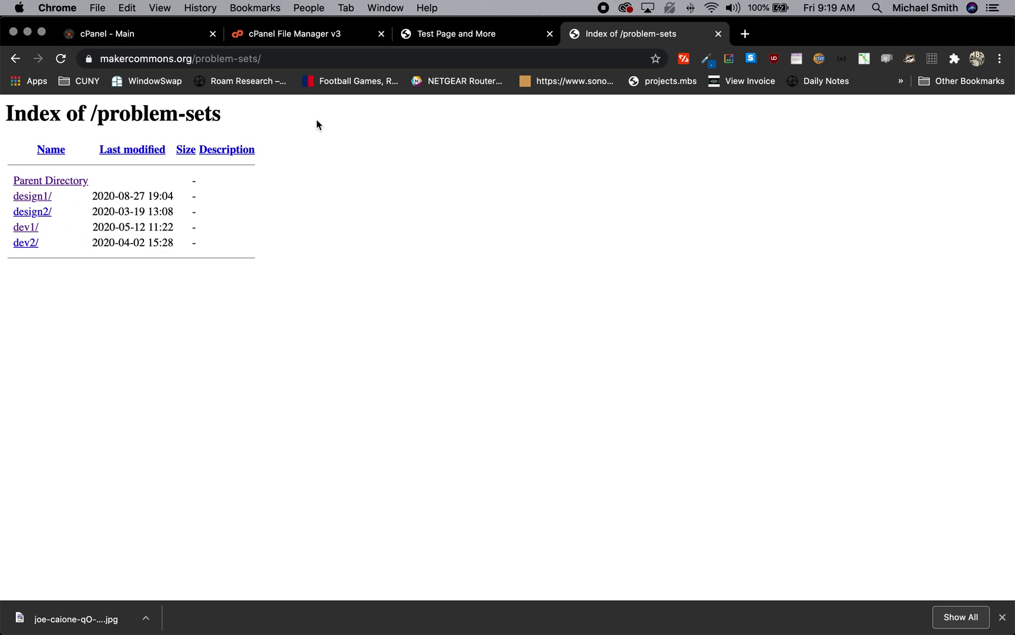
- Replace the makercommons.org domain in the address with public_html, keeping the /problem-sets/ path
drag(193, 59, 89, 57)
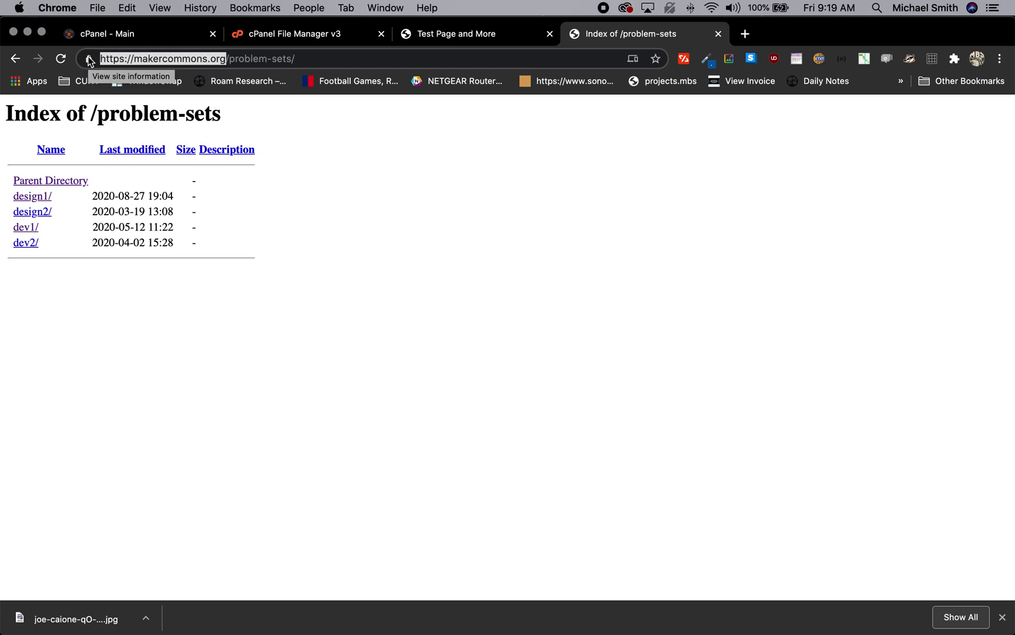
text(public)
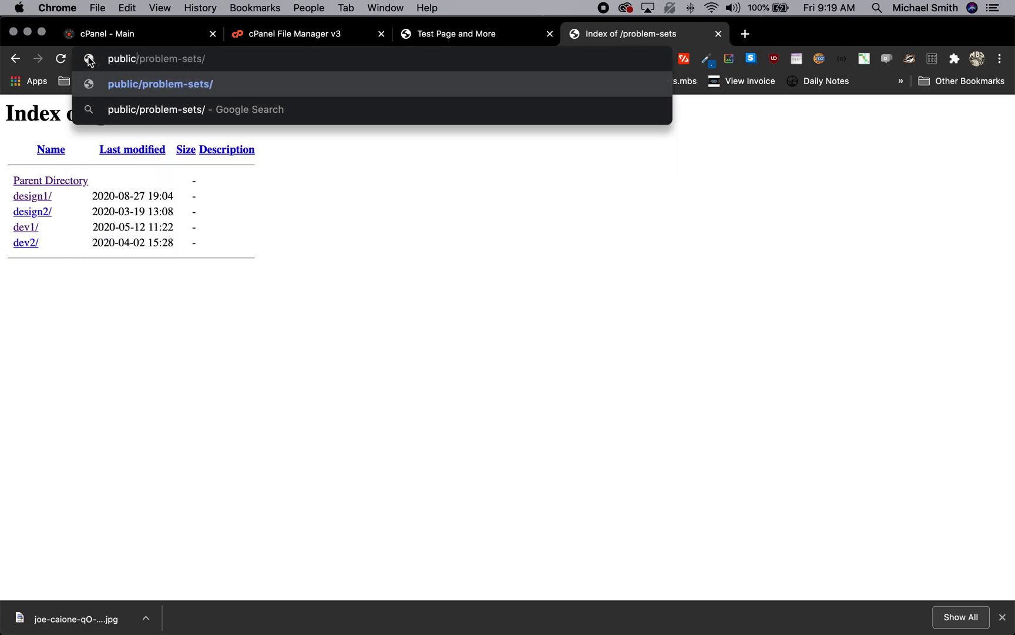
text(_html)
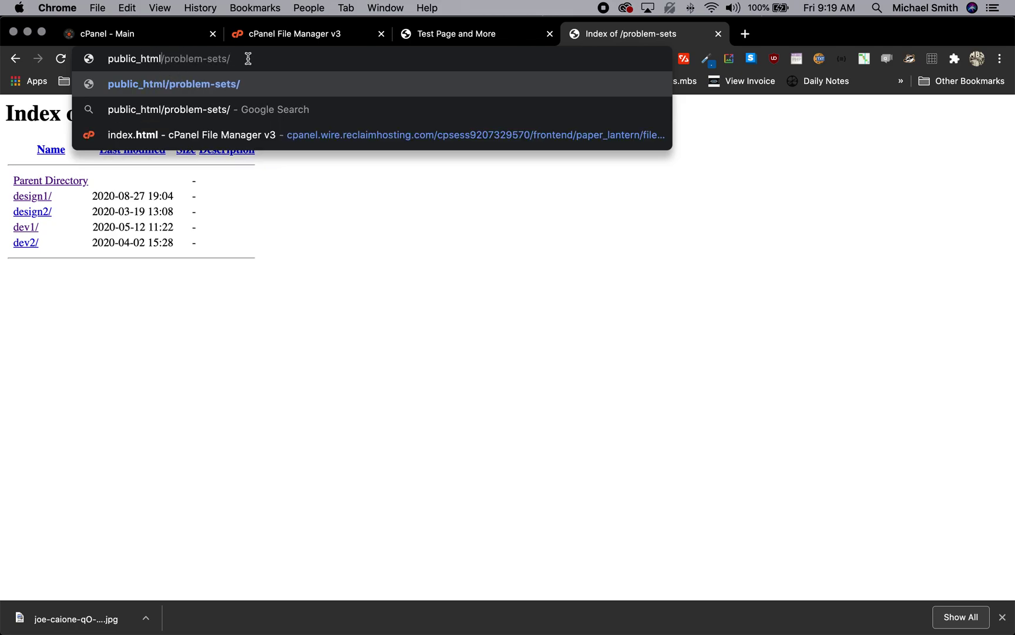
- Replace public_html in the address with makercommons.org and load makercommons.org/problem-sets/
drag(164, 58, 92, 60)
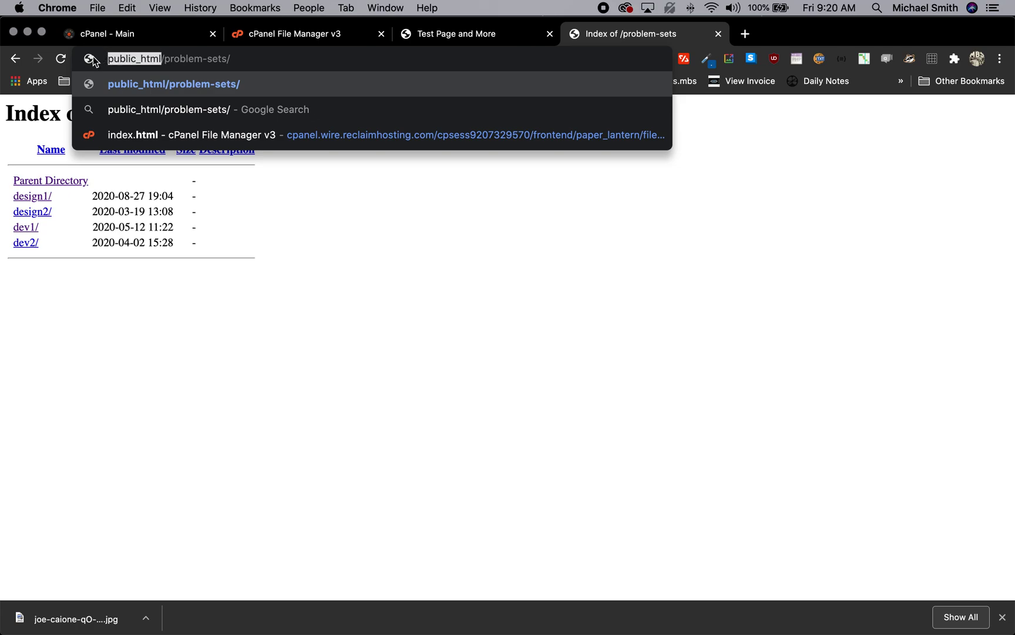
text(m)
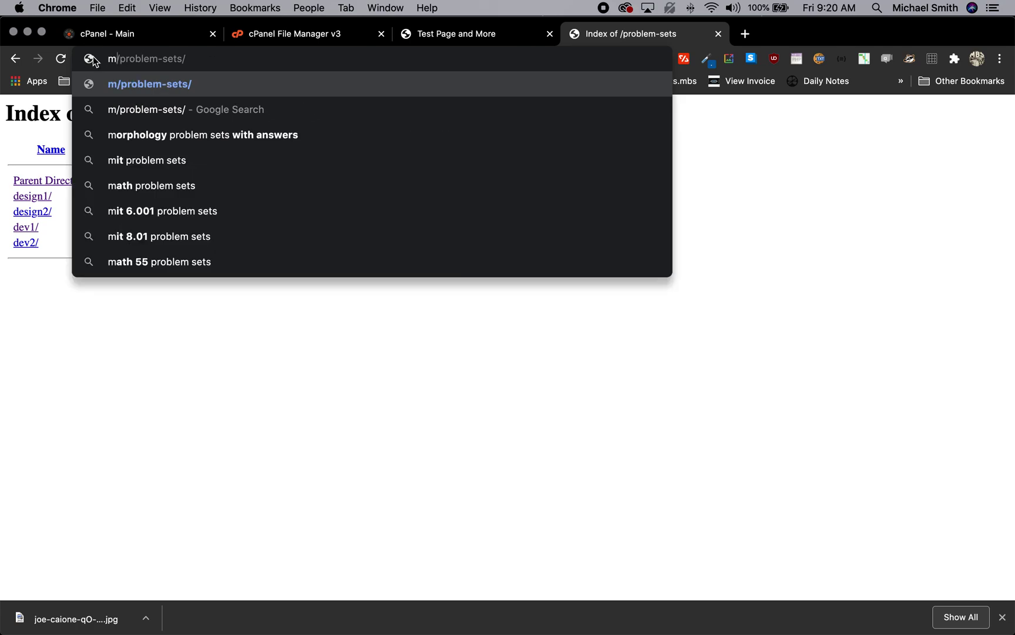
text(aker)
text(commons.or)
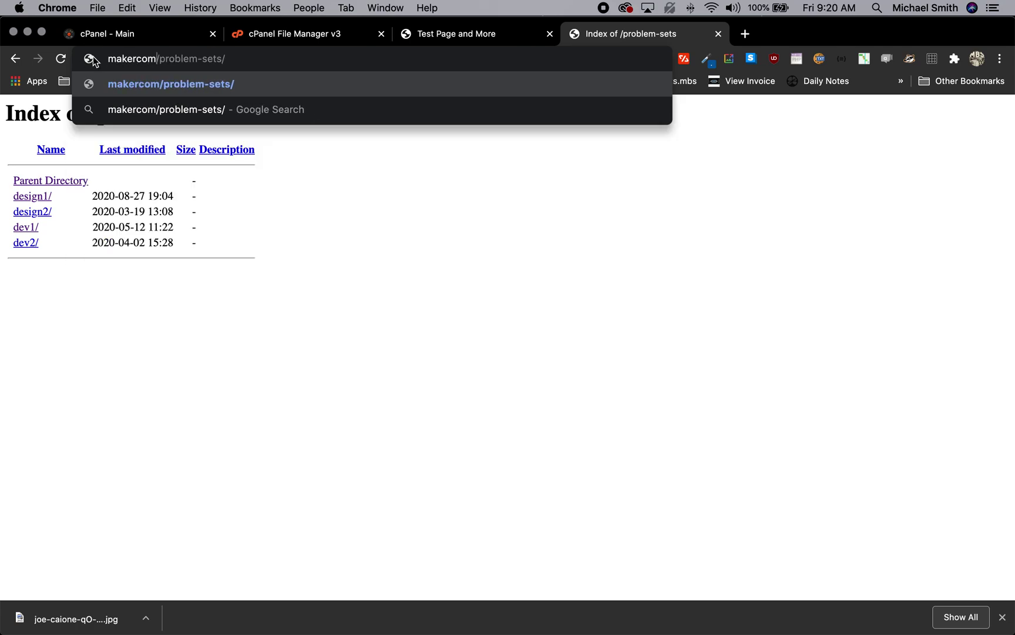
text(g)
key(Return)
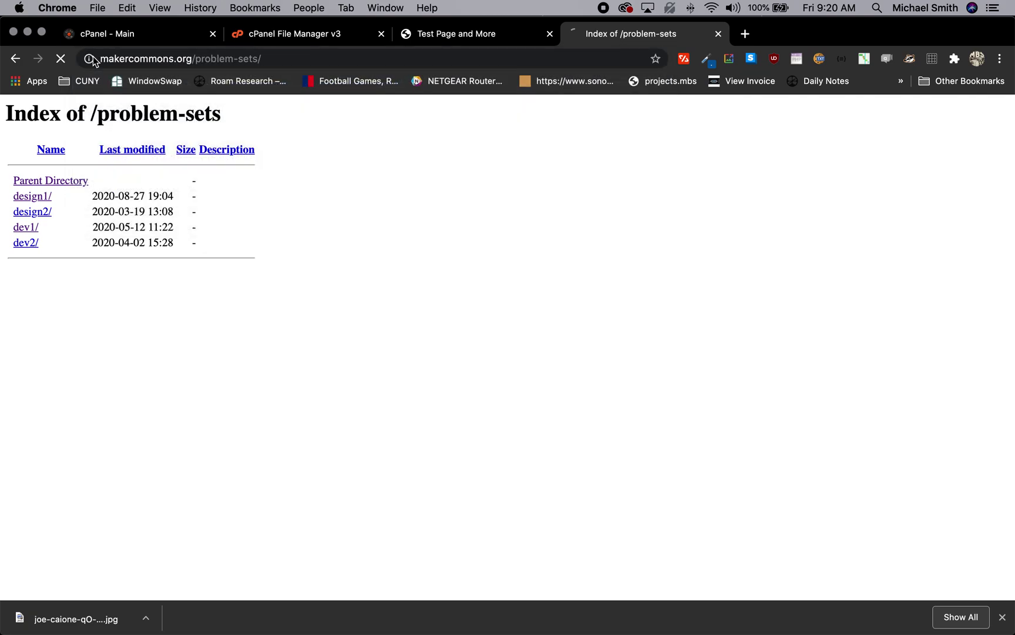
- Follow the design1 folder to the 07-adv-css-flexbox1 page on the site and show its full web address
click(43, 200)
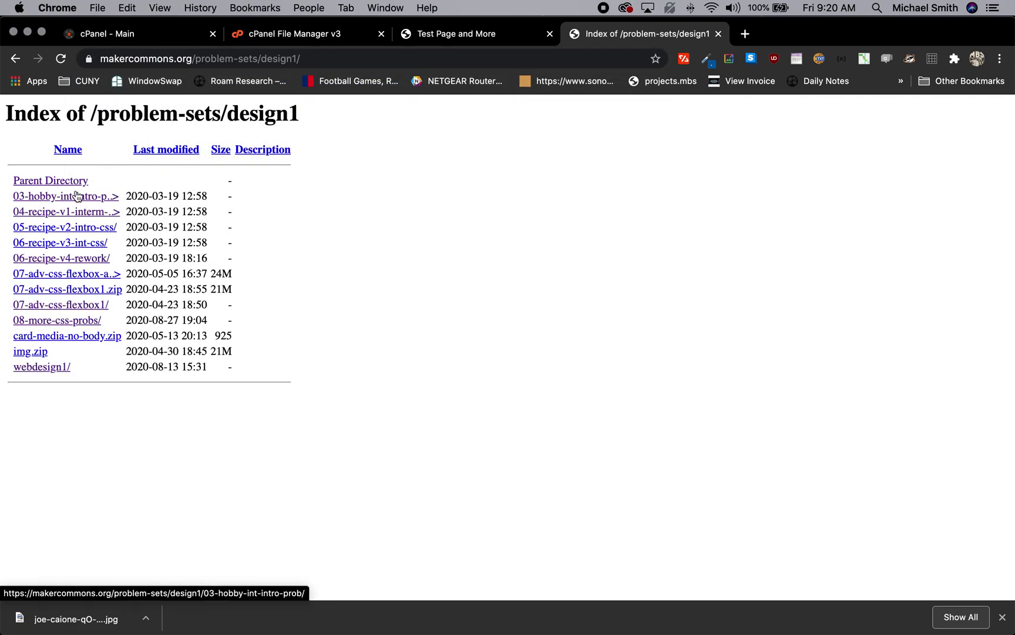
click(54, 305)
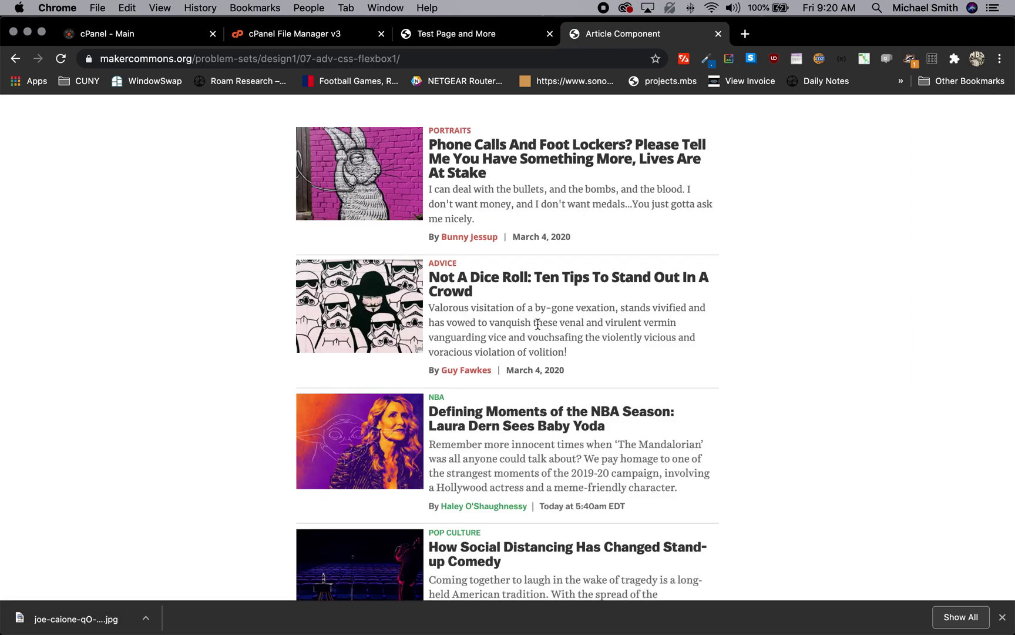
click(414, 58)
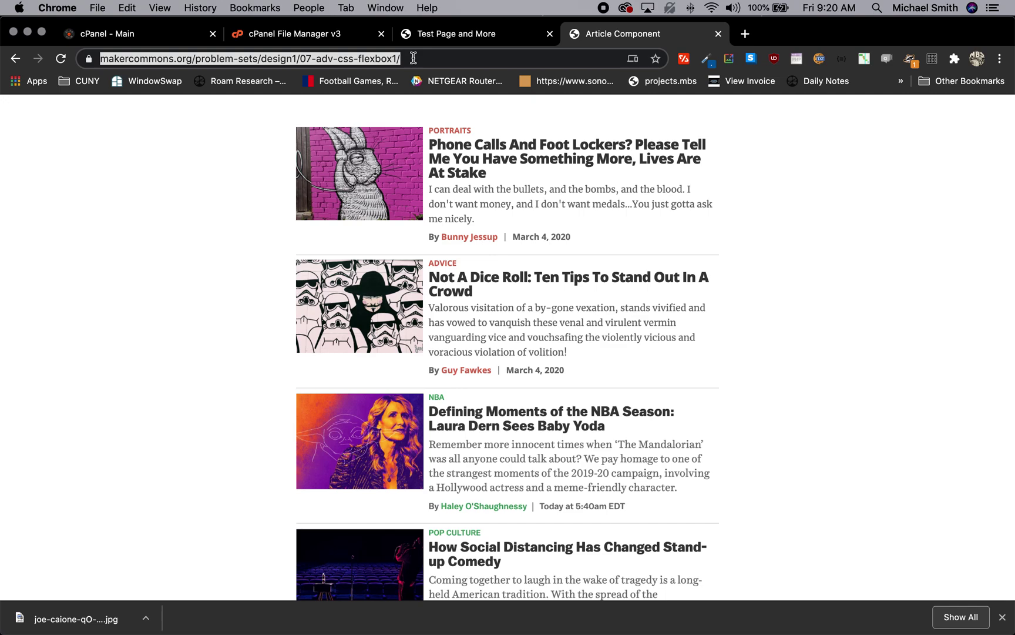
click(422, 58)
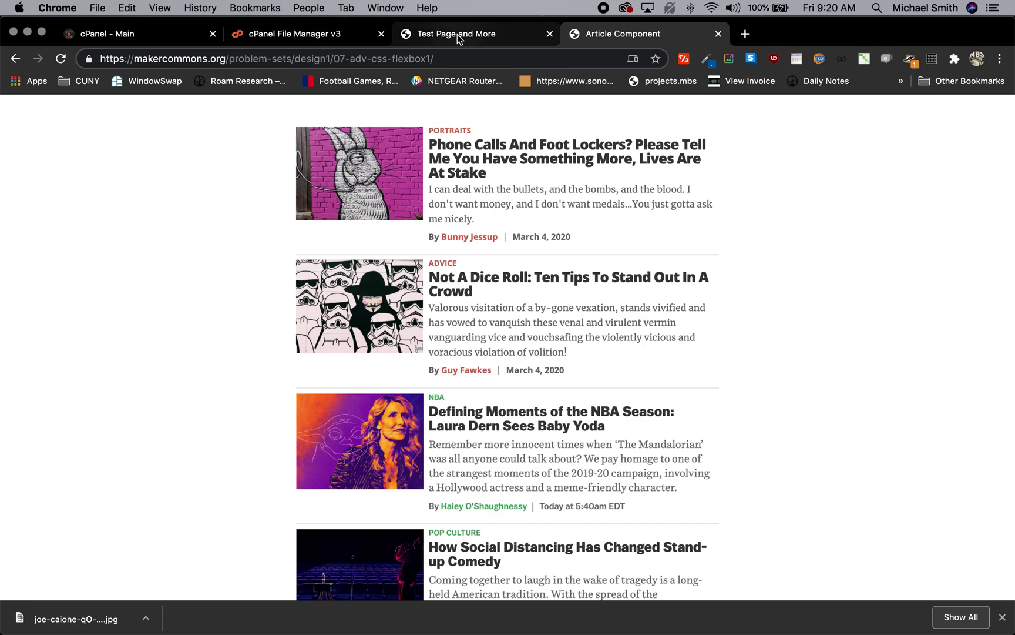
- In the File Manager, go to problem-sets/design1/07-adv-css-flexbox1, select its index.html, and compare it with the live Article Component page
click(329, 34)
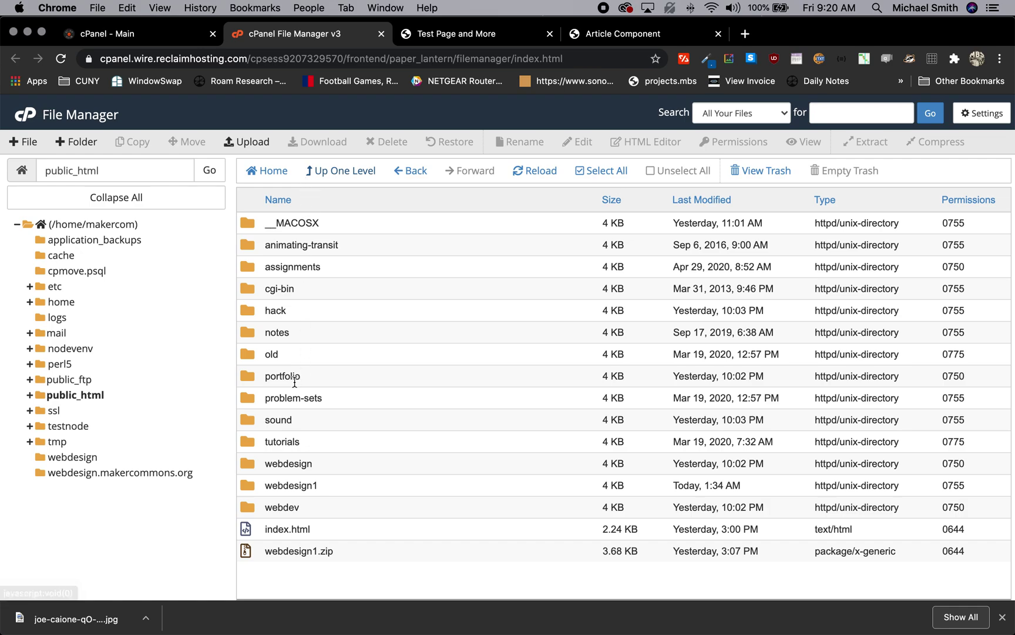
double_click(248, 400)
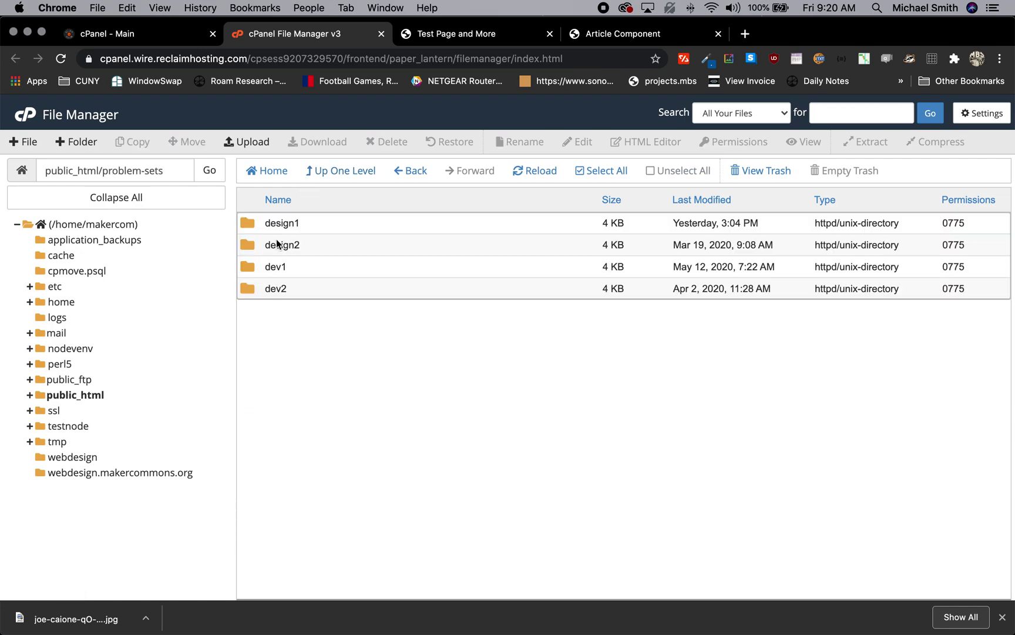
double_click(247, 226)
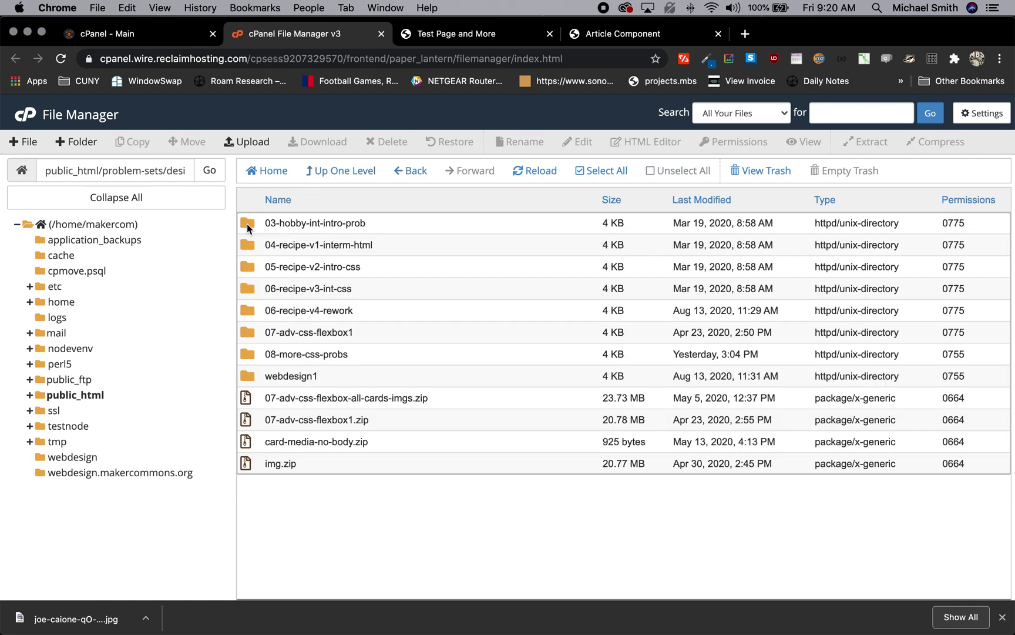
double_click(249, 333)
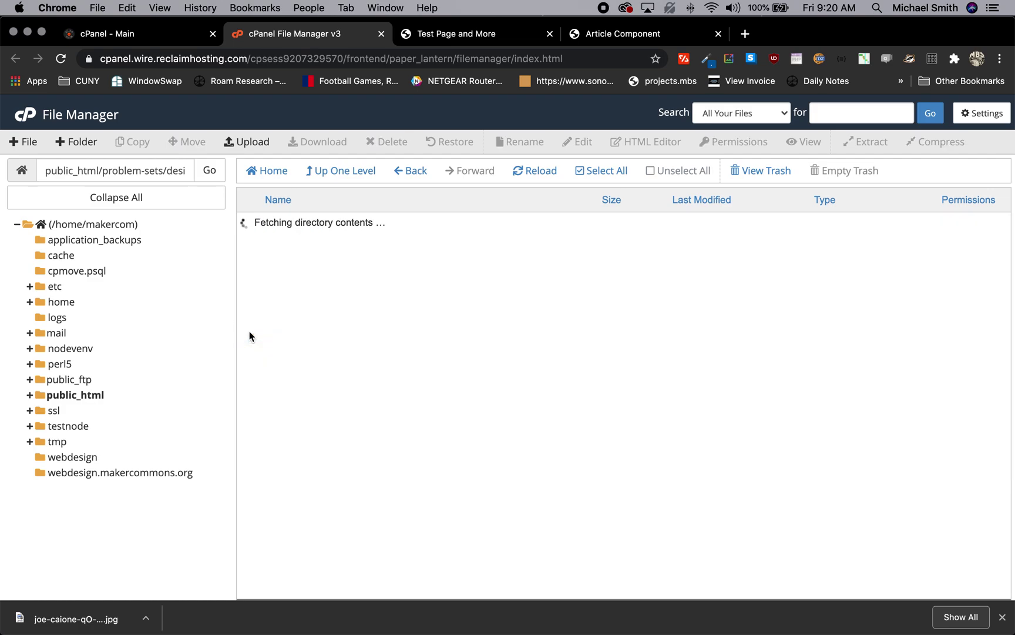
click(244, 269)
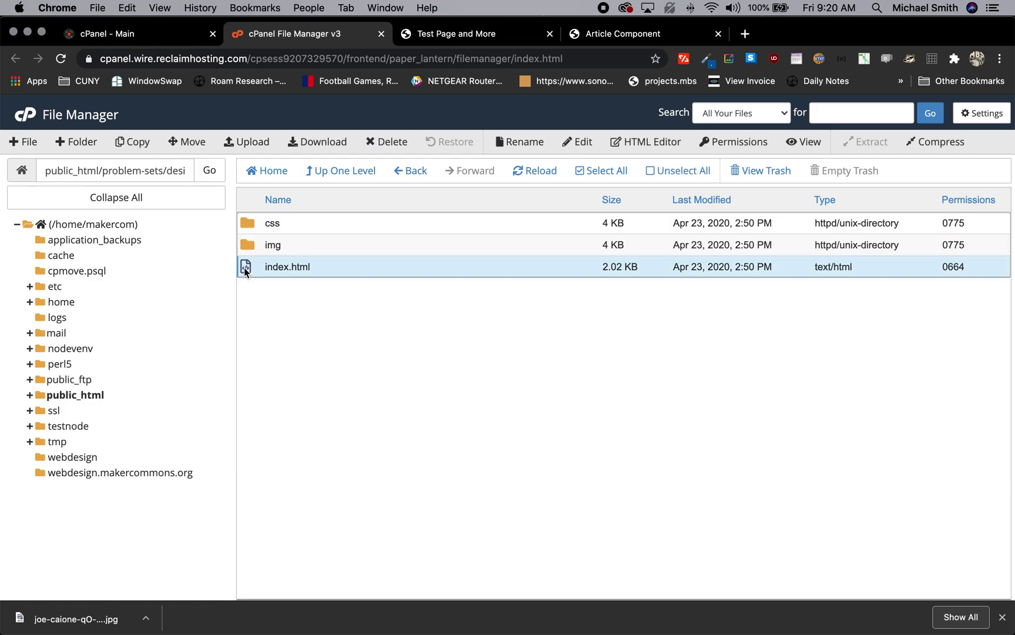
click(609, 38)
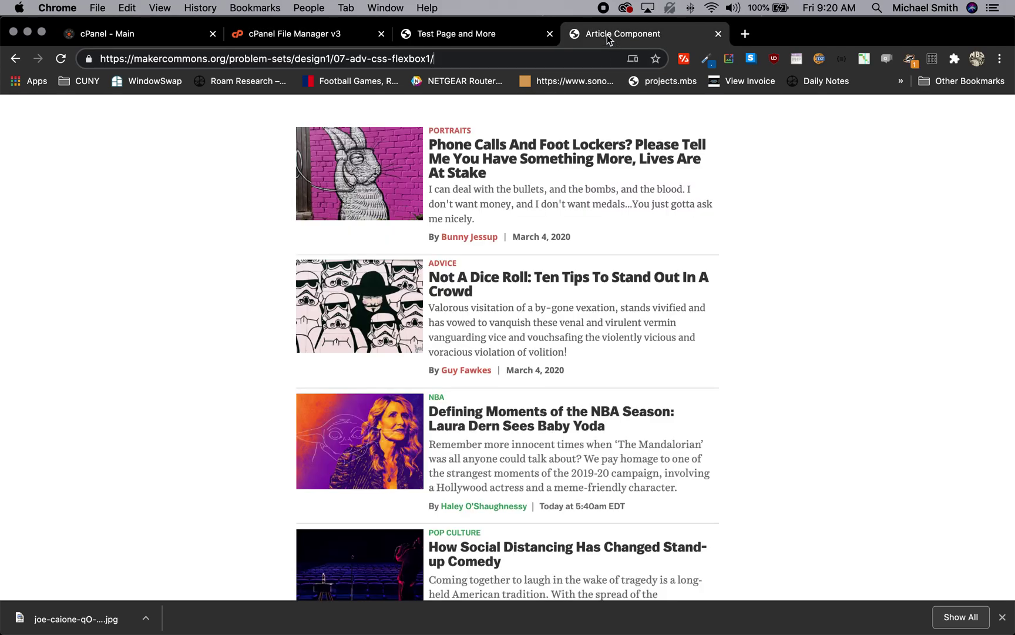
- Return to the File Manager, go back up to the home directory, and reopen the public_html folder
click(466, 39)
click(347, 33)
click(346, 173)
click(346, 173)
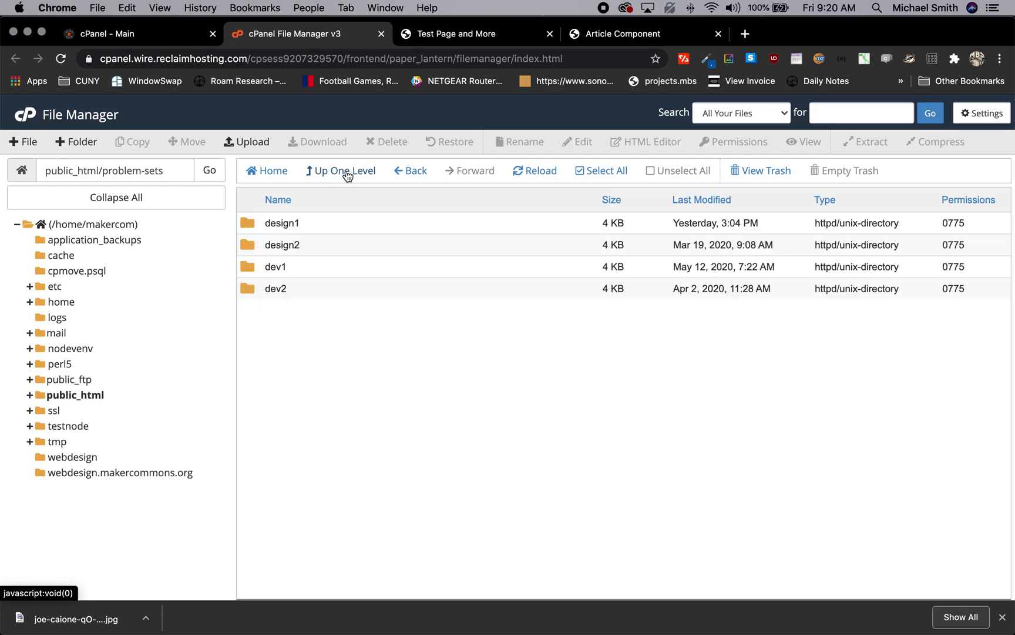
click(362, 172)
click(282, 175)
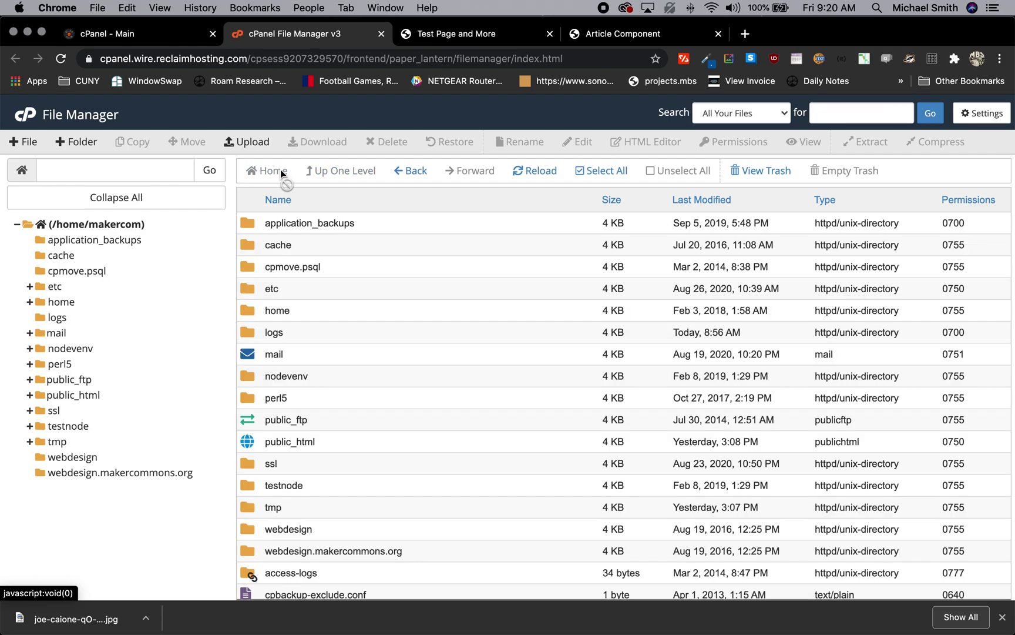
double_click(248, 442)
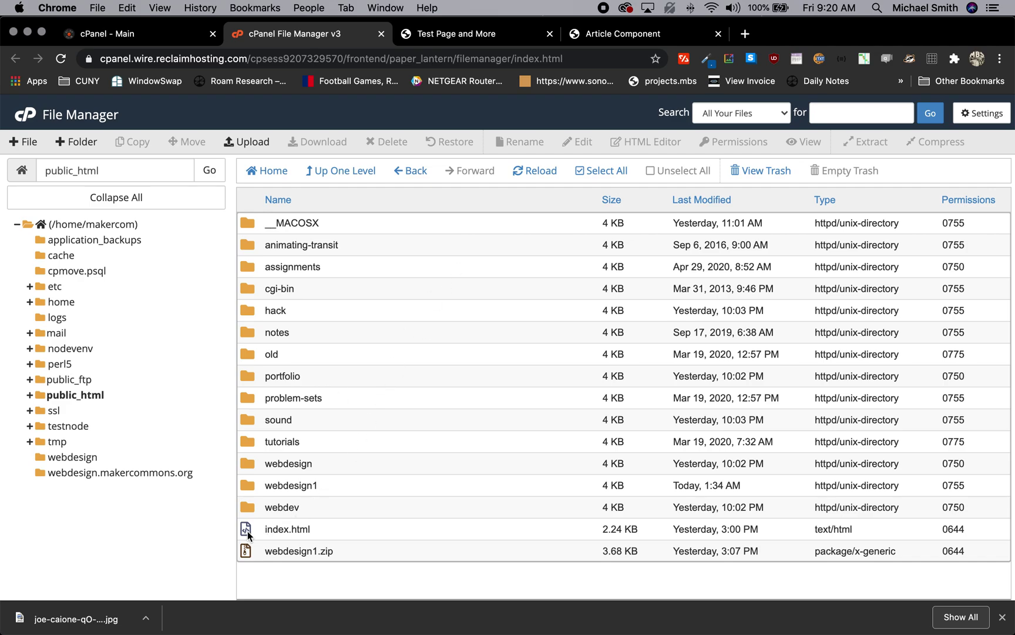
- On the live Article Component page, highlight the domain, problem-sets, design1 and 07-adv-css-flexbox1 parts of the address one by one
click(635, 26)
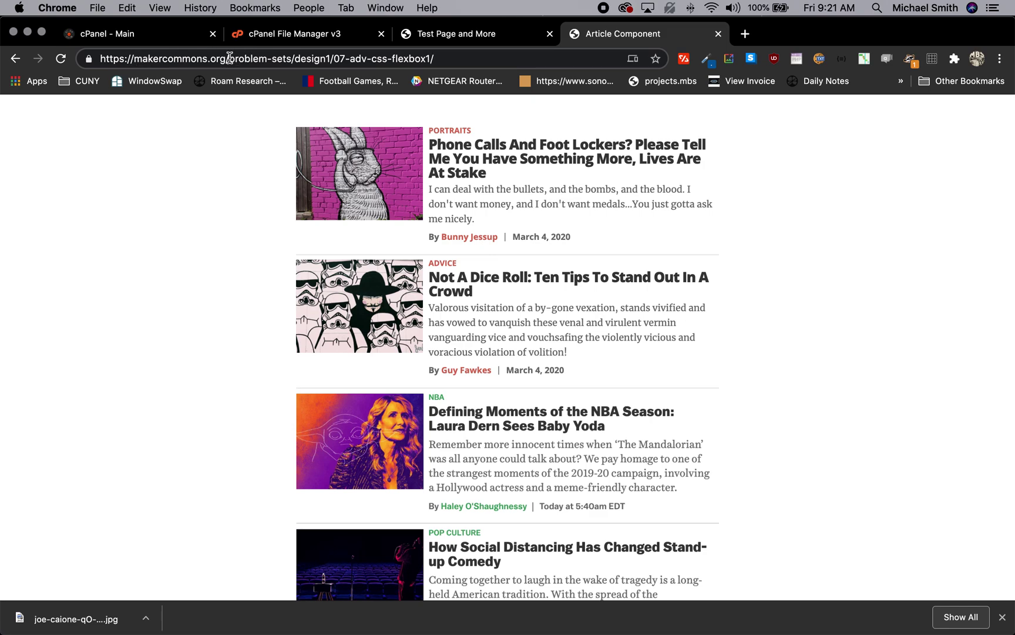
click(457, 55)
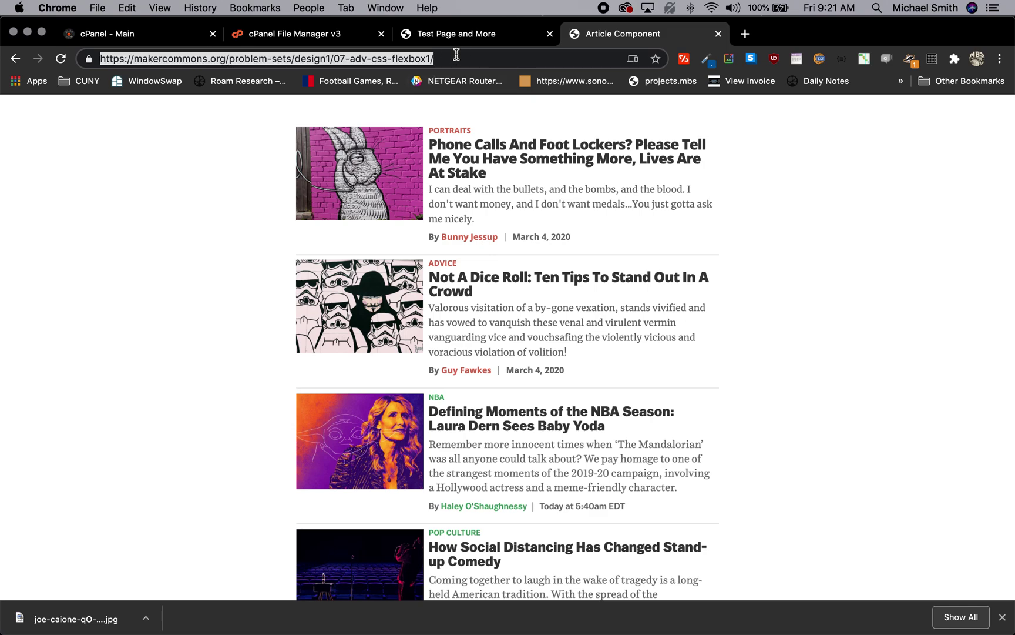
click(458, 58)
drag(228, 59, 430, 59)
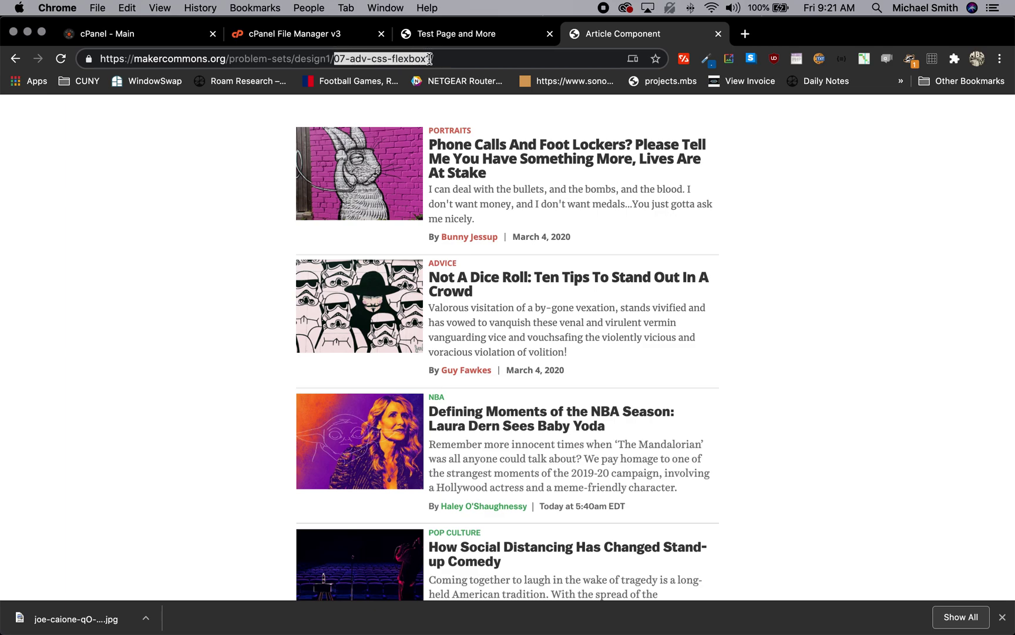
drag(227, 59, 104, 51)
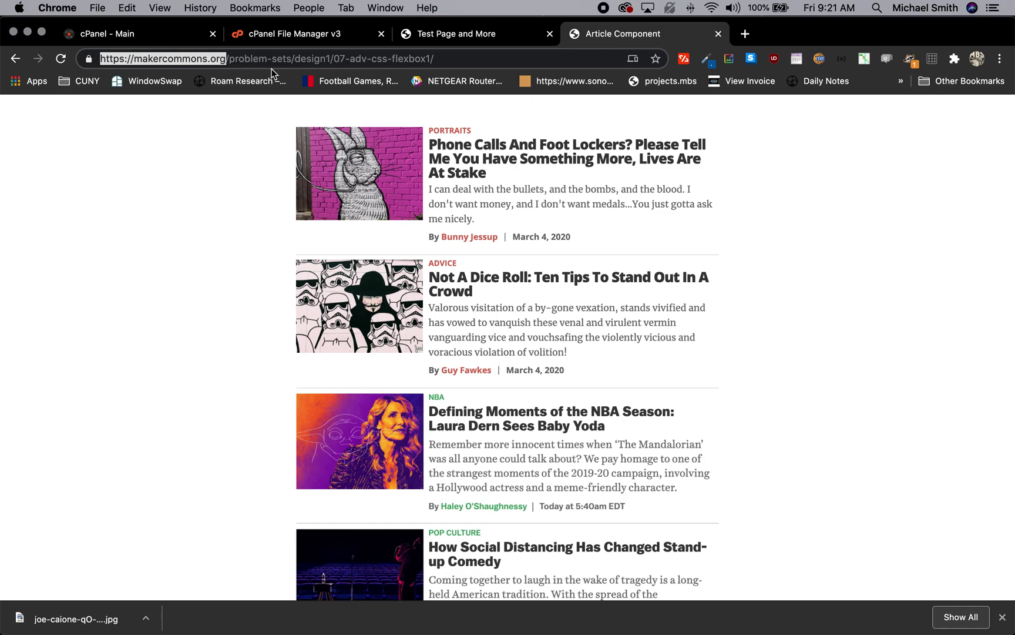
drag(292, 59, 231, 59)
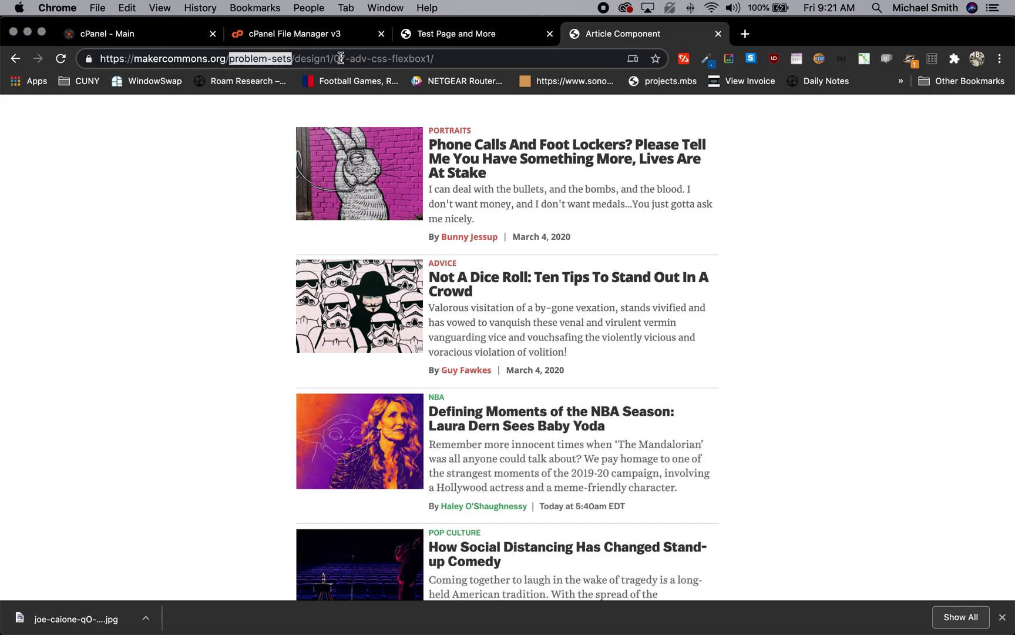
drag(332, 59, 300, 59)
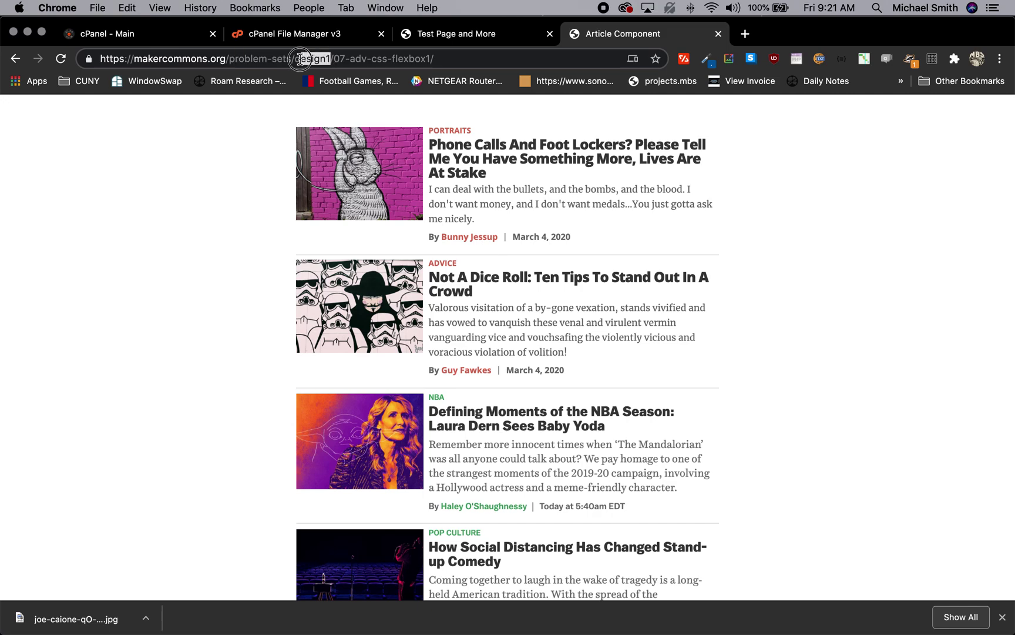
click(432, 59)
drag(432, 59, 341, 59)
- Shorten the address to makercommons.org/problem-sets/design1/, load it, and download the 07-adv-css-flexbox-all-cards-imgs.zip file from the index
click(478, 55)
drag(335, 60, 453, 53)
key(BackSpace)
key(Return)
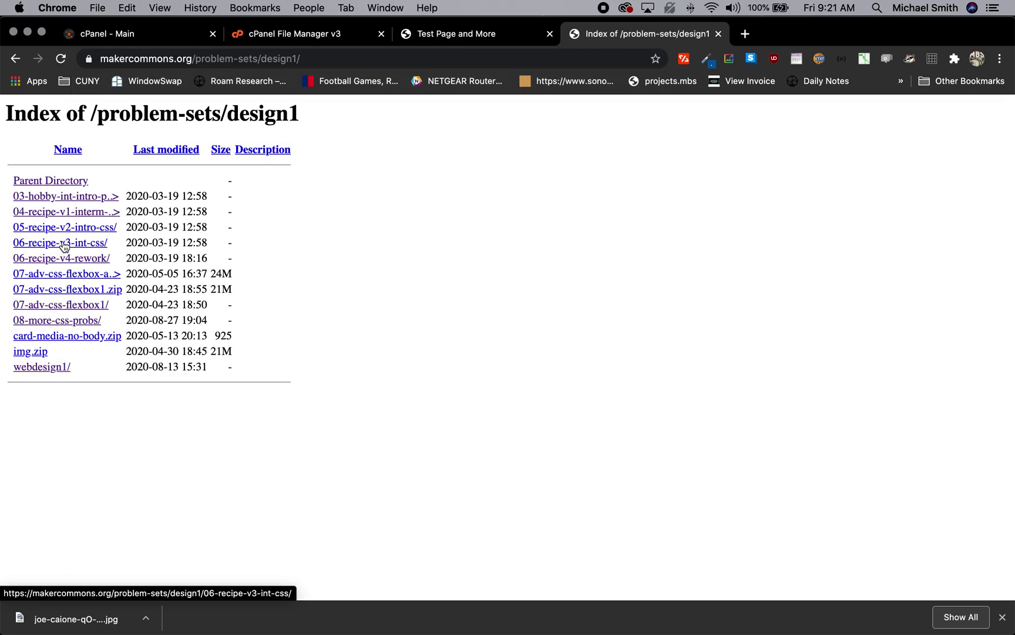
click(56, 276)
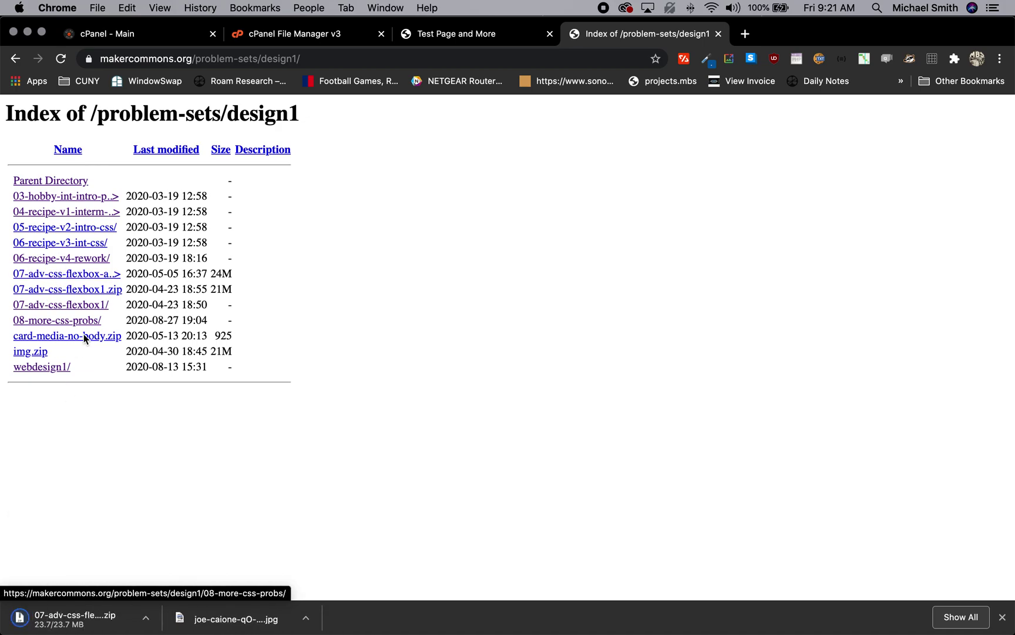
- Open the 06-recipe-v3-int-css folder in the design1 index and view its recipe.html page
click(76, 242)
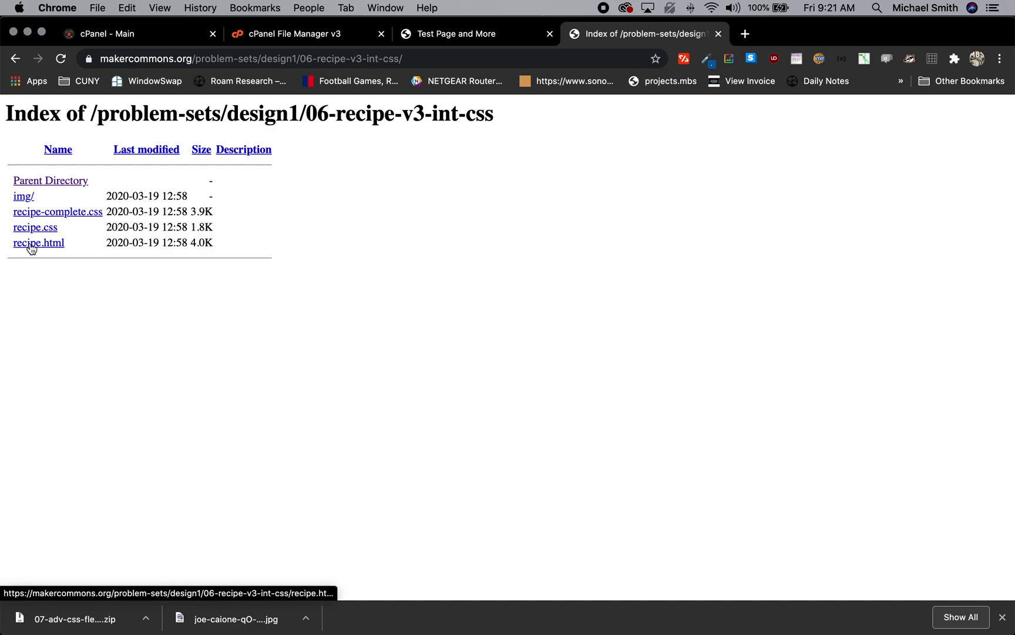
click(33, 248)
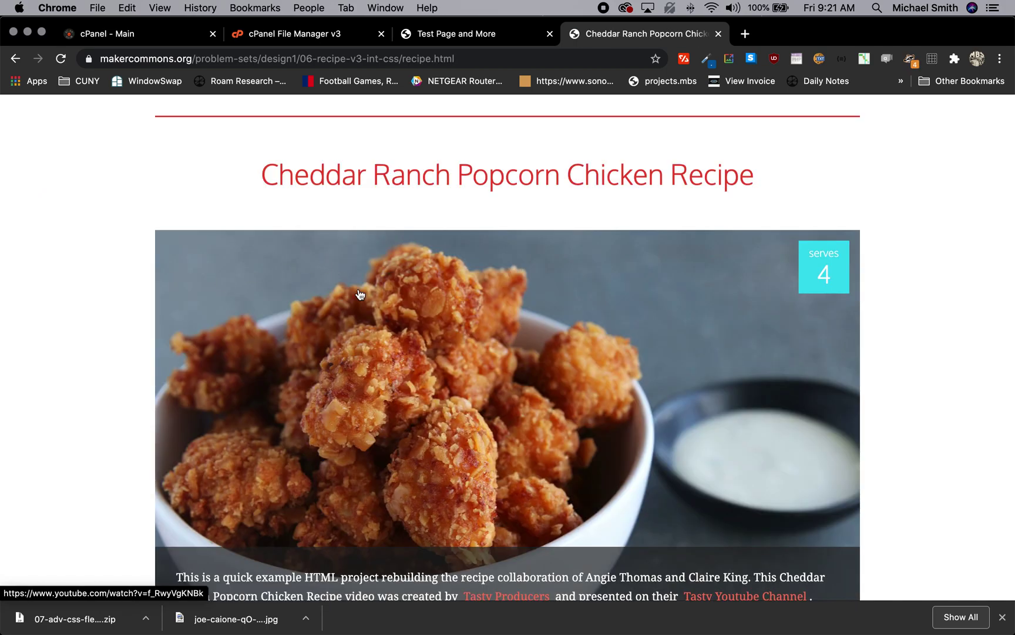
scroll(360, 295, down, 5)
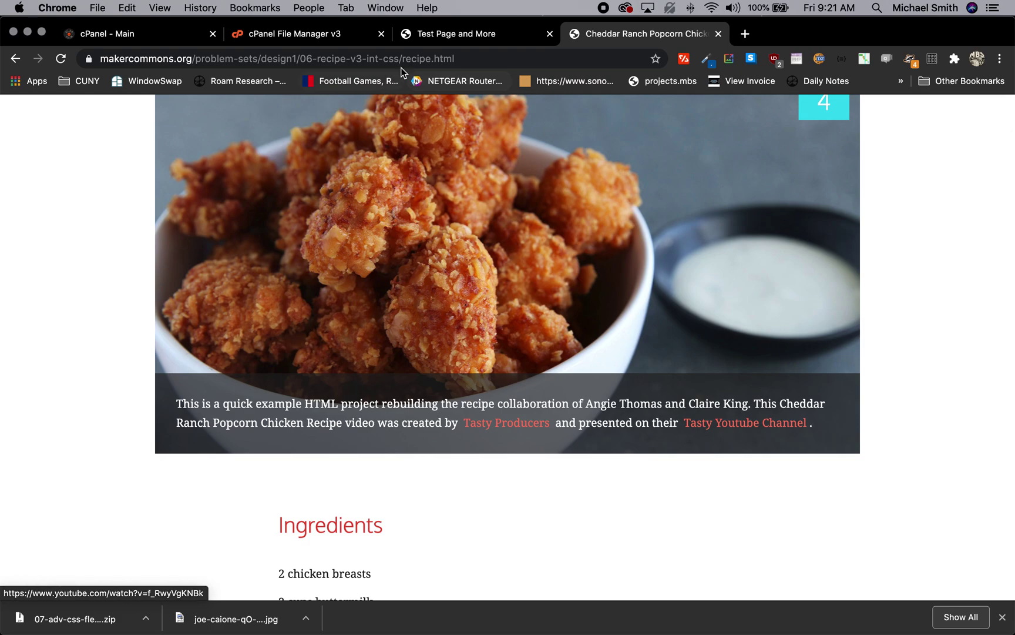
- Highlight recipe.html, the domain, problem-sets, design1 and 06-recipe-v3-int-css one by one in the recipe page's full address
click(479, 58)
click(480, 58)
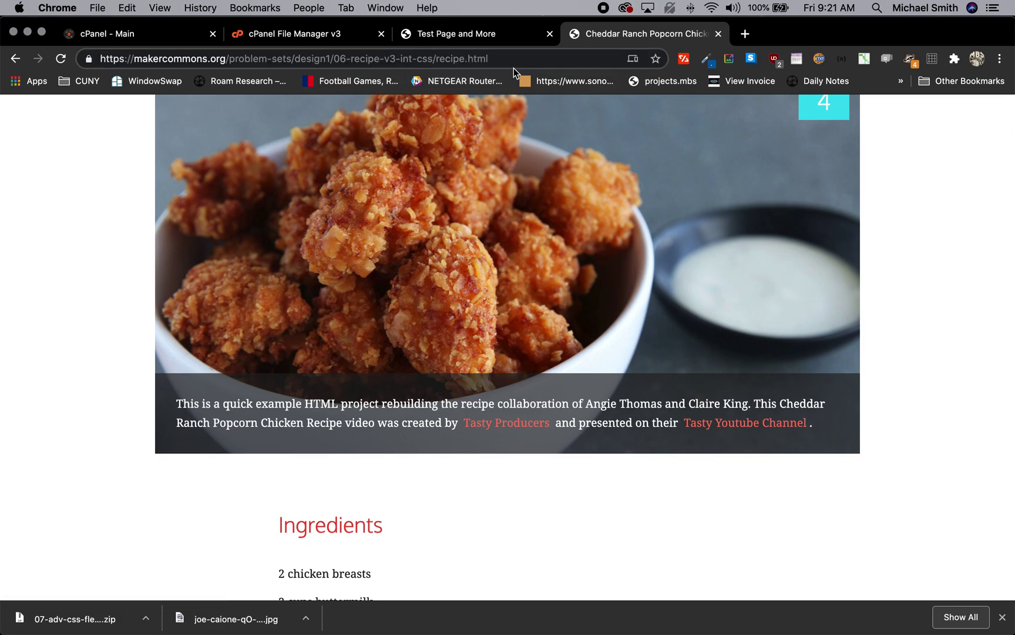
drag(488, 58, 436, 61)
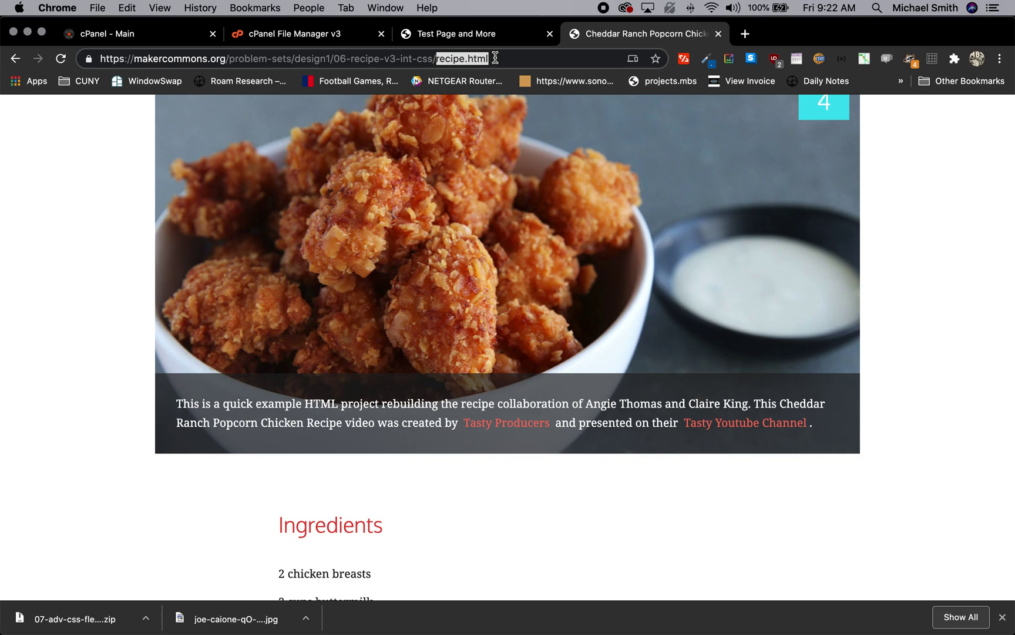
click(437, 61)
drag(222, 62, 98, 61)
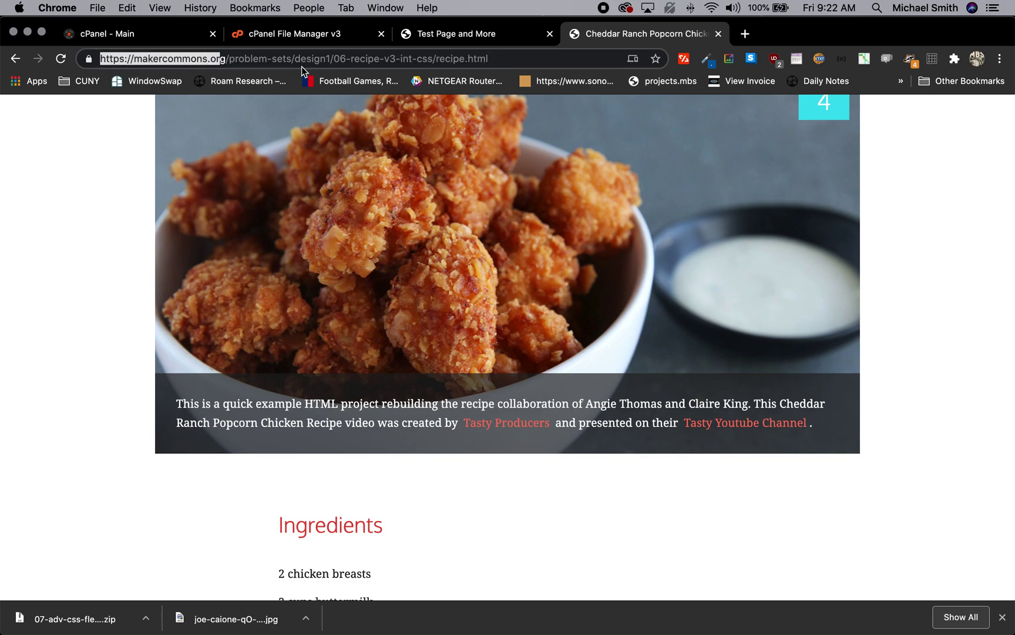
drag(290, 61, 230, 63)
drag(327, 59, 297, 59)
drag(434, 59, 333, 58)
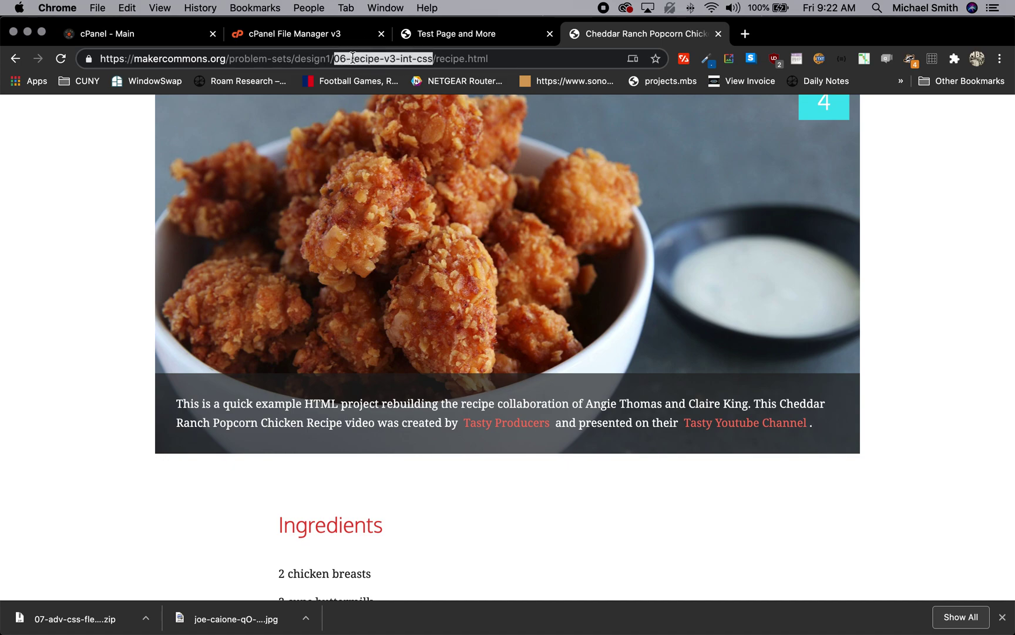
- Highlight recipe.html in the address, shorten it to makercommons.org, load the home page, and highlight the domain
drag(490, 58, 452, 57)
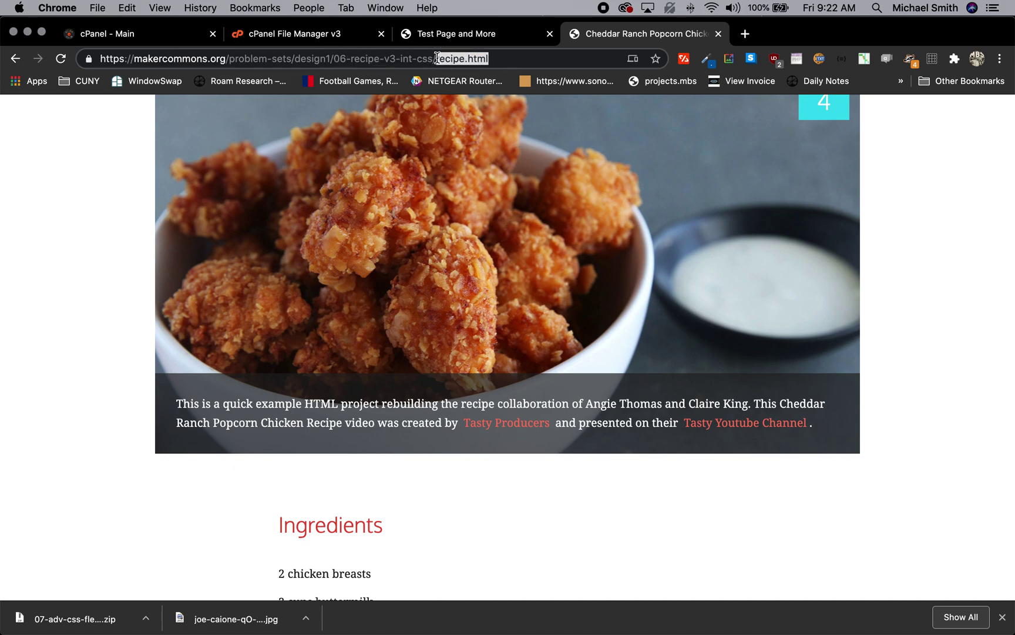
double_click(508, 58)
drag(508, 59, 240, 59)
key(BackSpace)
key(Return)
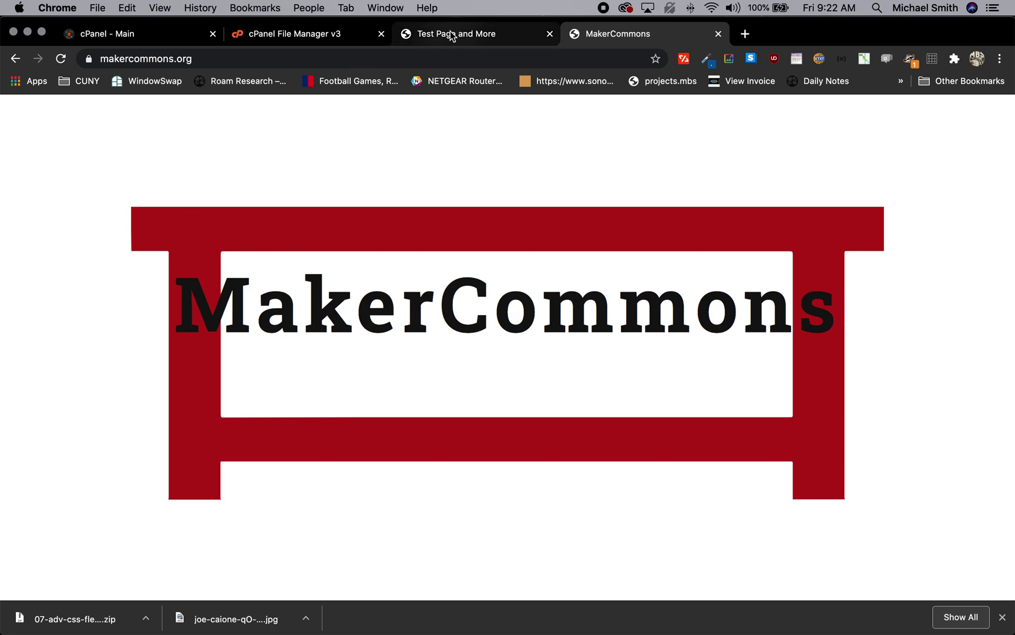
drag(203, 58, 86, 57)
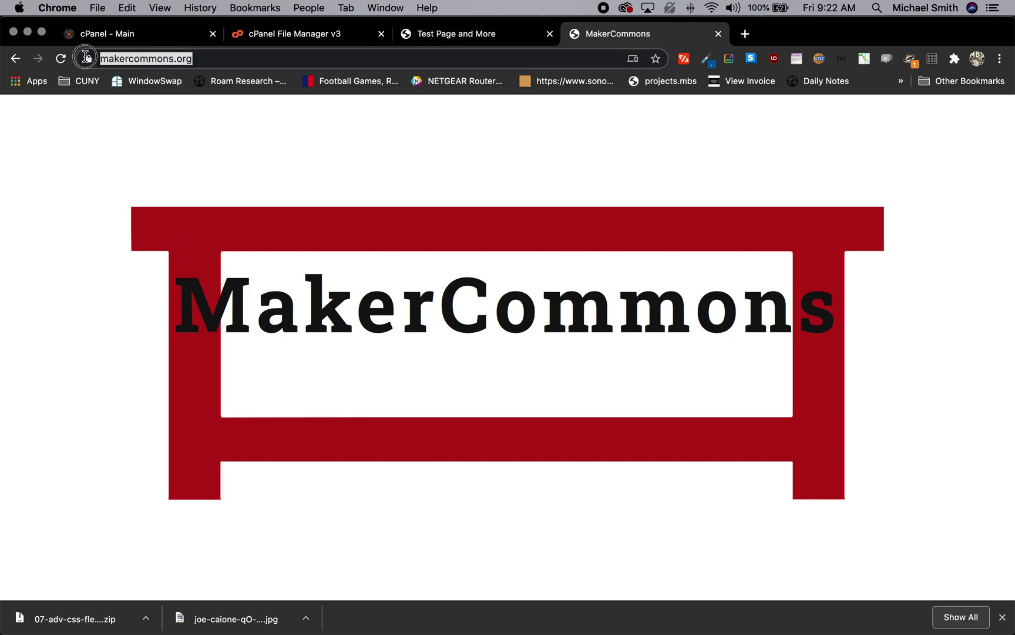
- Select index.html in the File Manager's public_html folder and compare it with the live makercommons.org home page
click(316, 39)
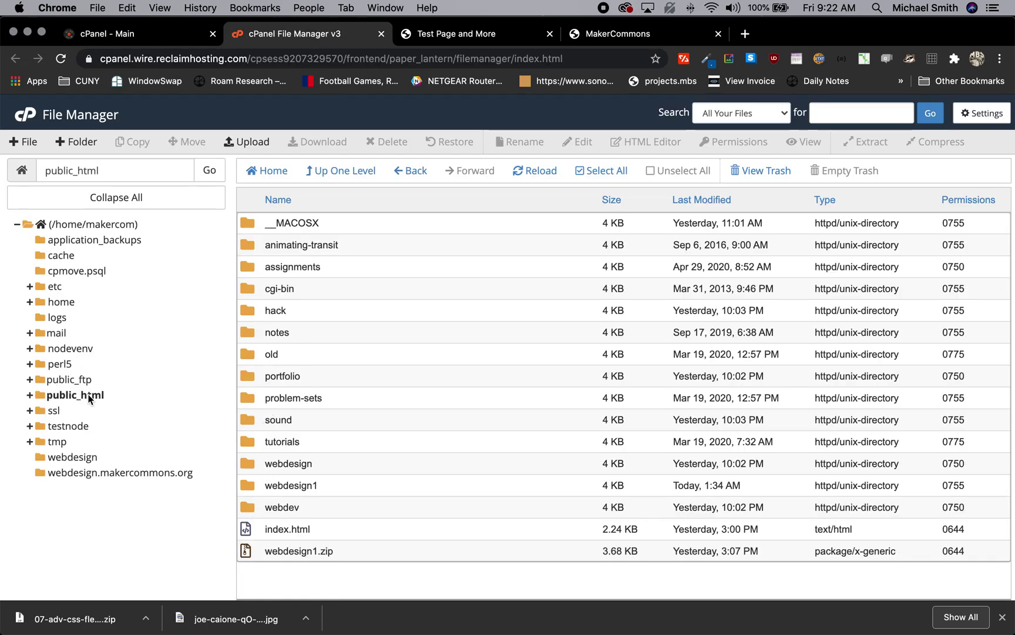
click(251, 530)
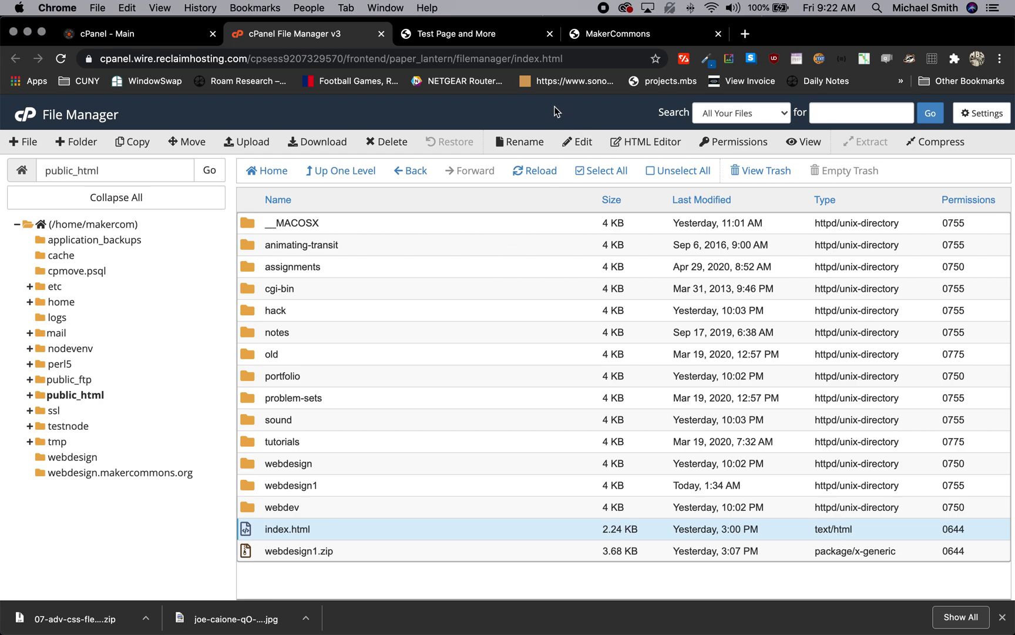
click(585, 33)
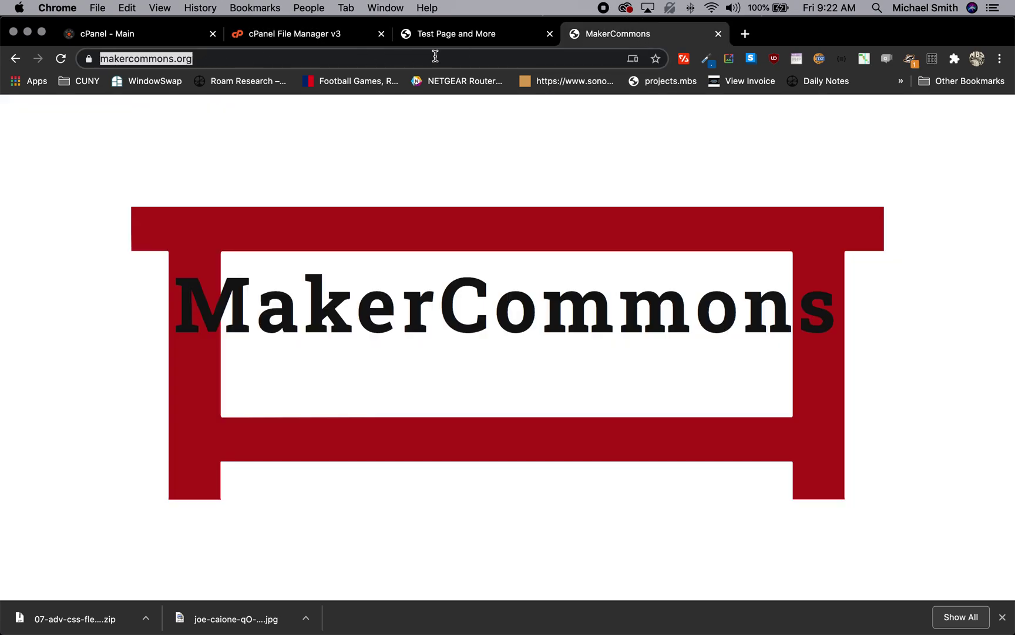
click(274, 34)
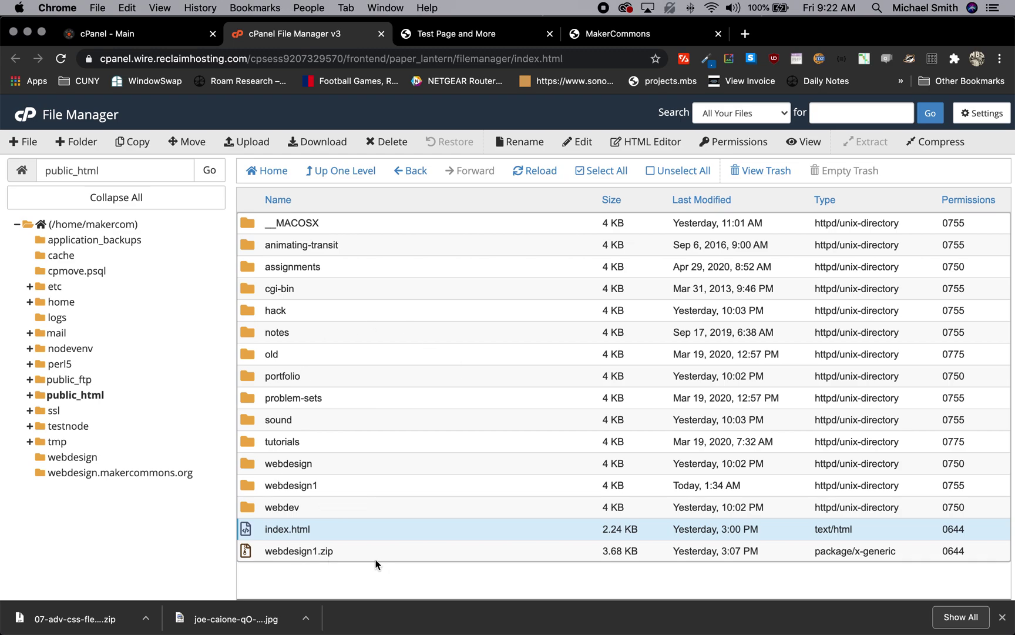
- Delete the webdesign1.zip file from the public_html folder
click(247, 489)
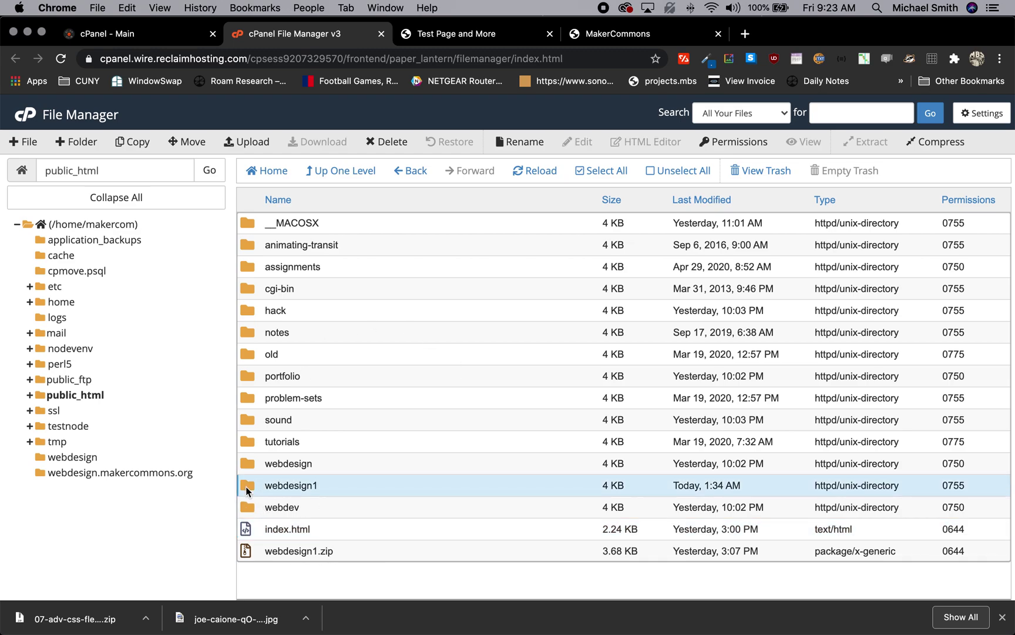
click(246, 552)
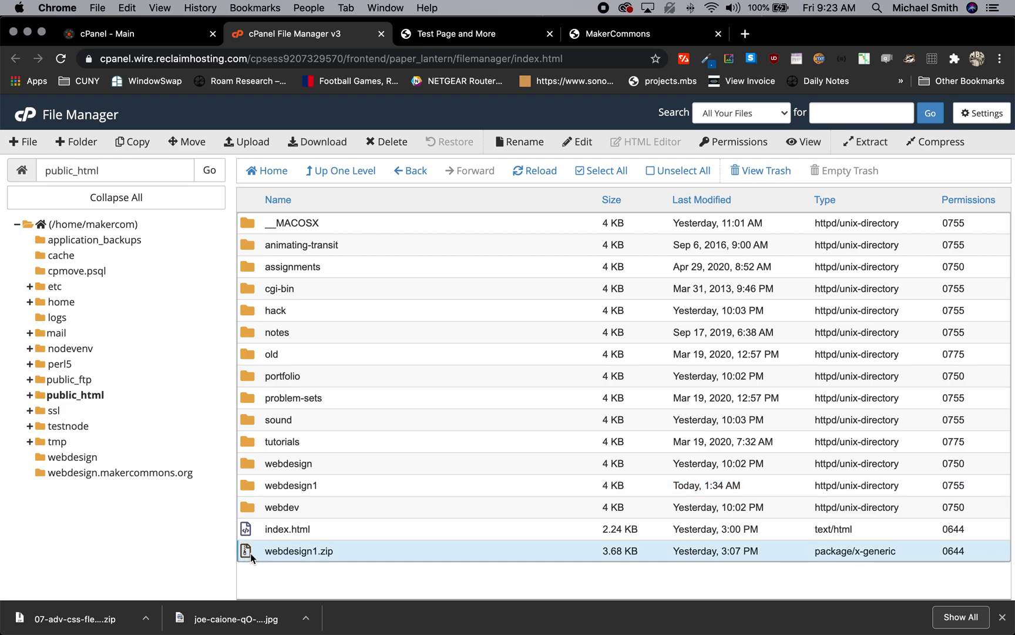
click(390, 142)
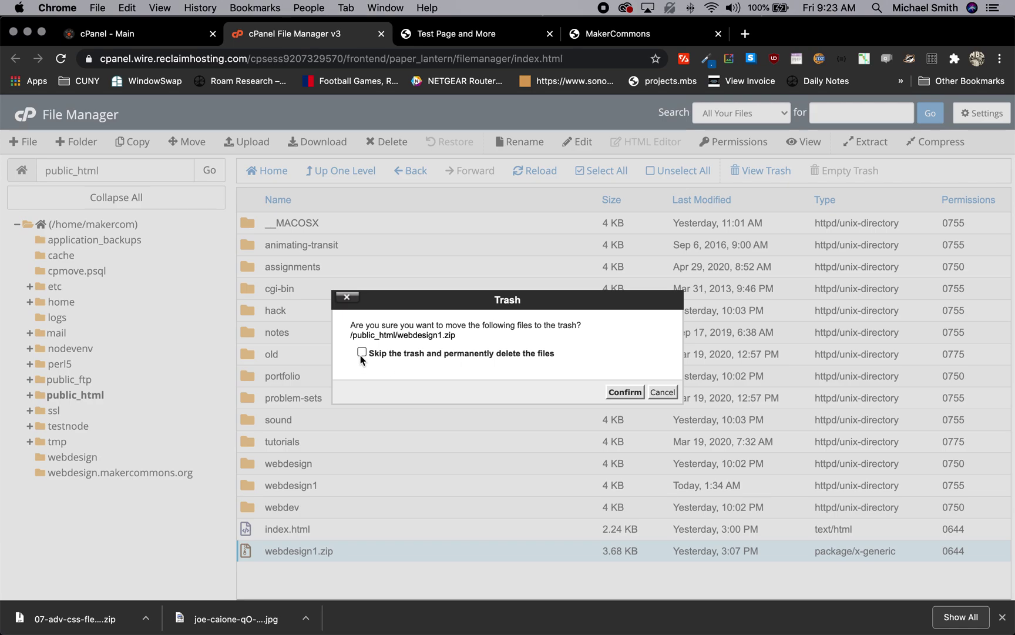
click(624, 393)
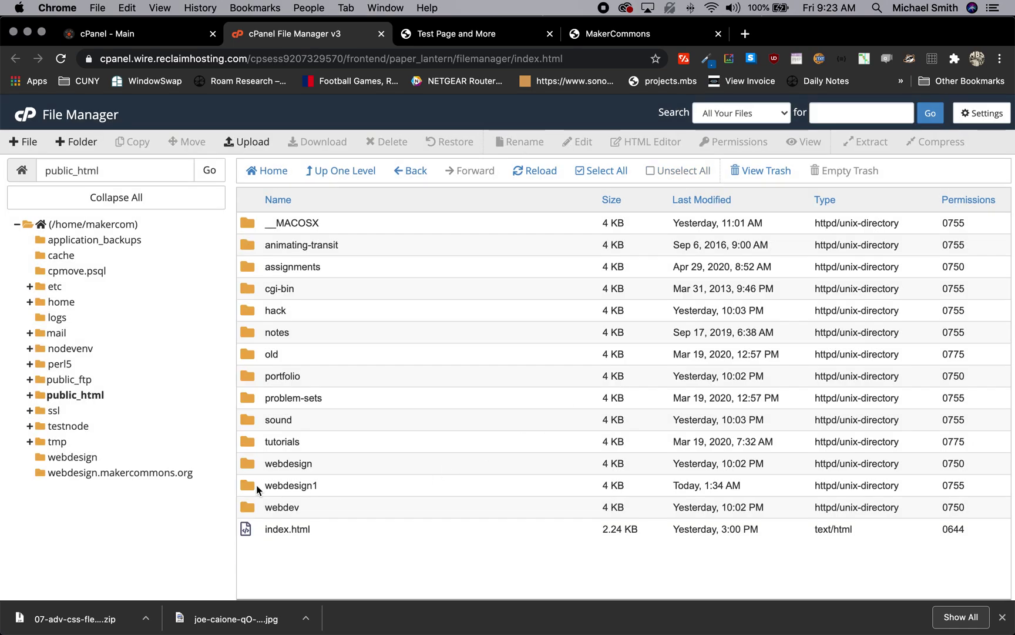
- Permanently delete the webdesign1 folder from public_html, skipping the trash
click(248, 485)
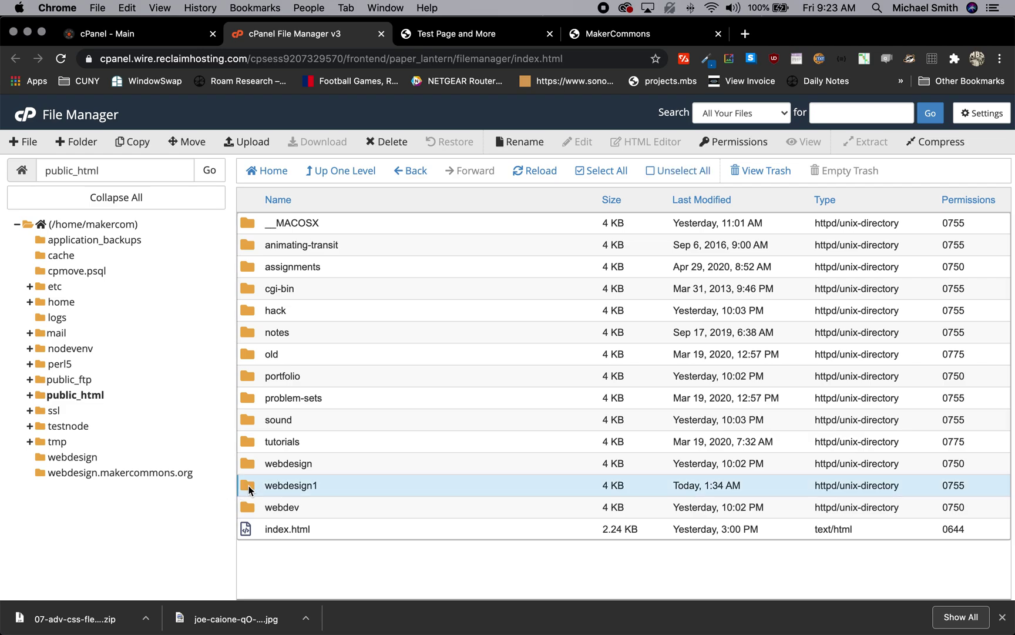
click(400, 147)
click(362, 352)
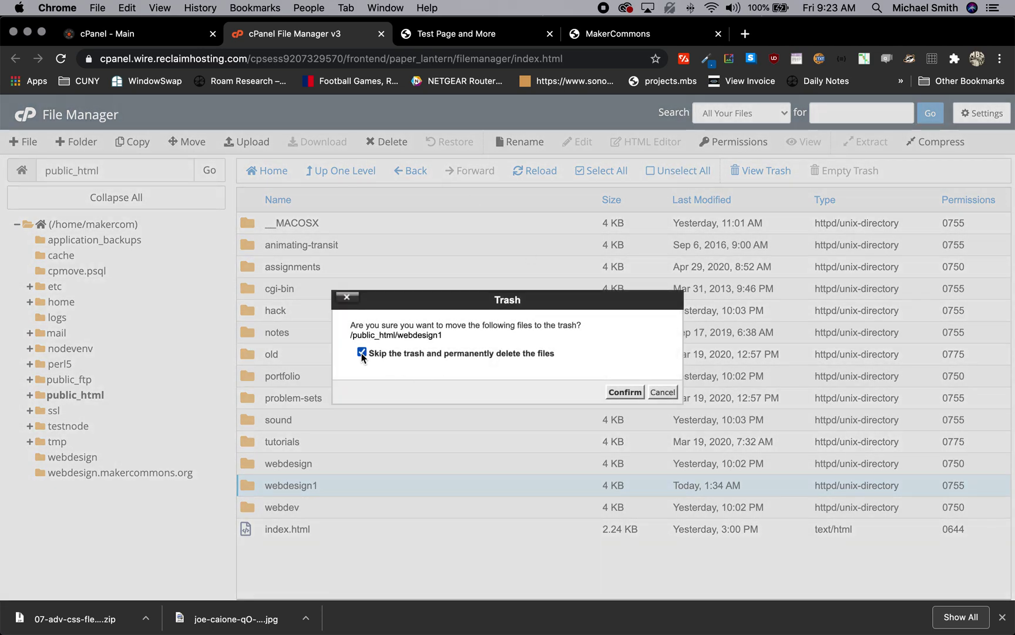
click(614, 392)
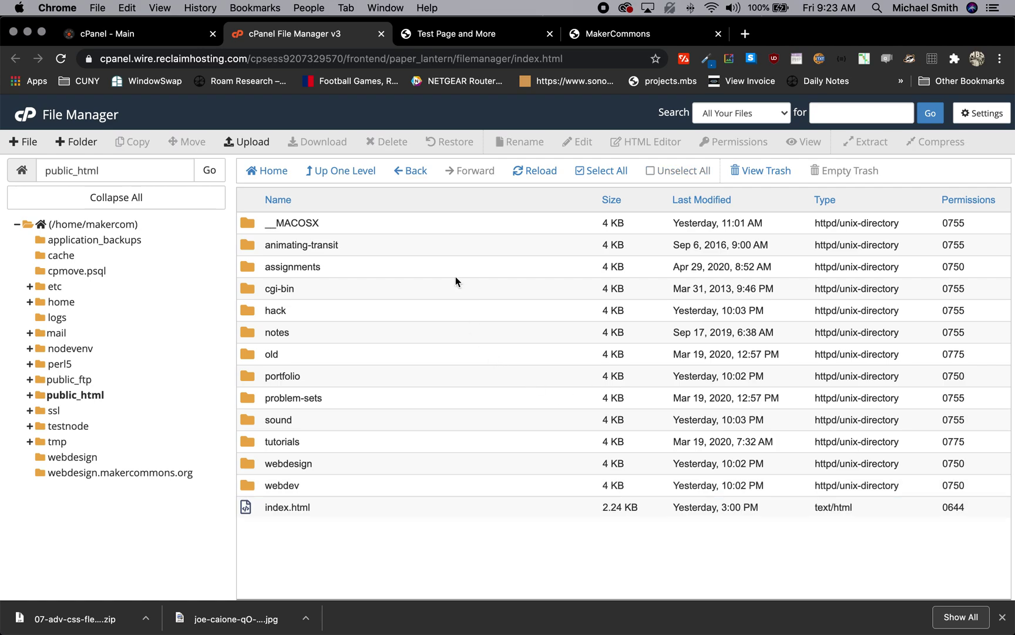
- Permanently delete the __MACOSX folder from public_html, skipping the trash
click(245, 224)
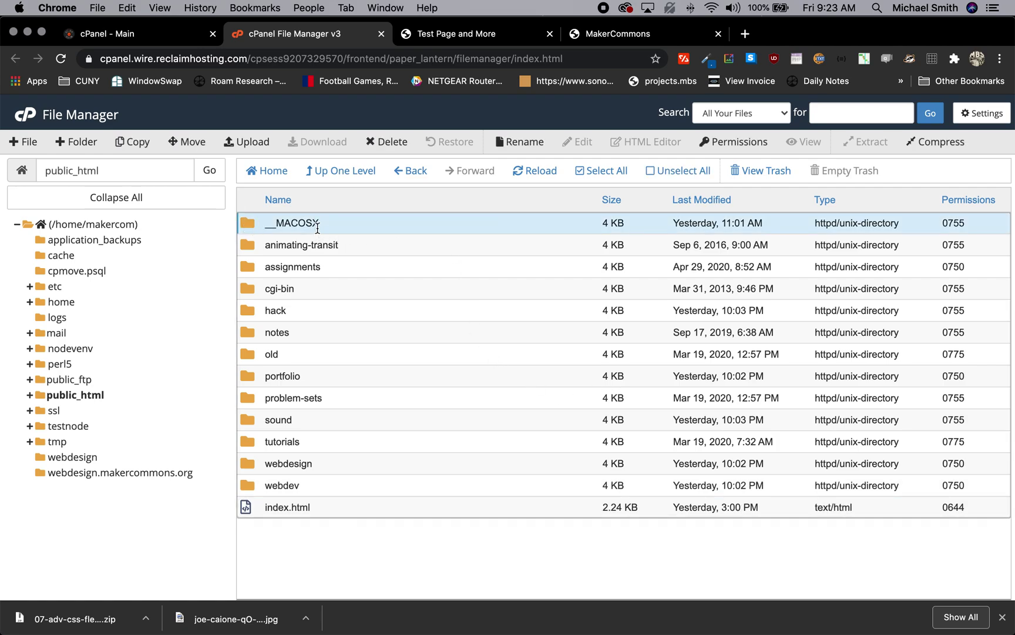
click(390, 143)
click(362, 352)
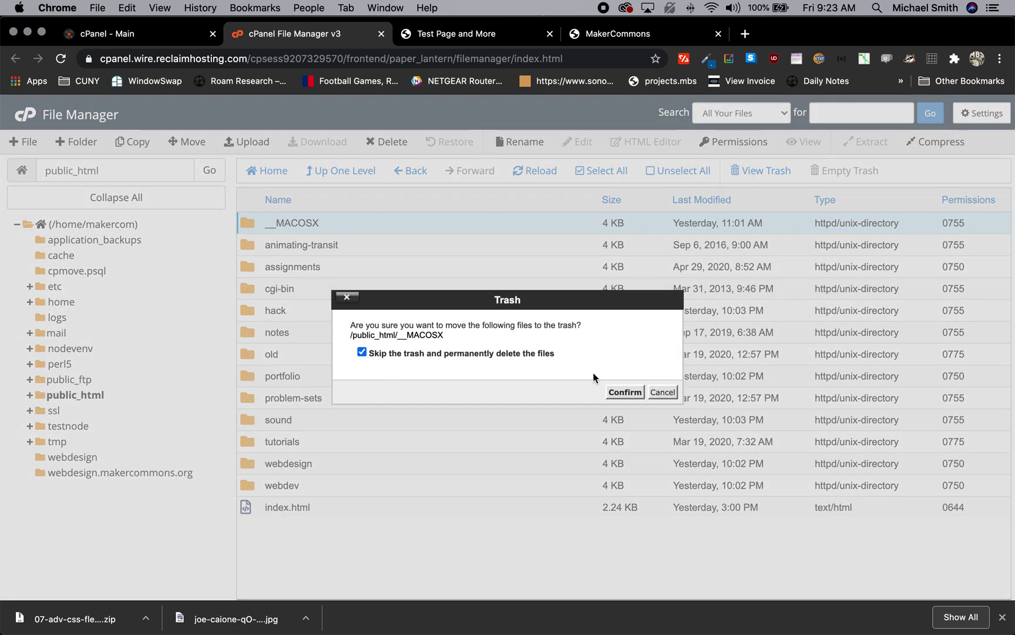
click(624, 391)
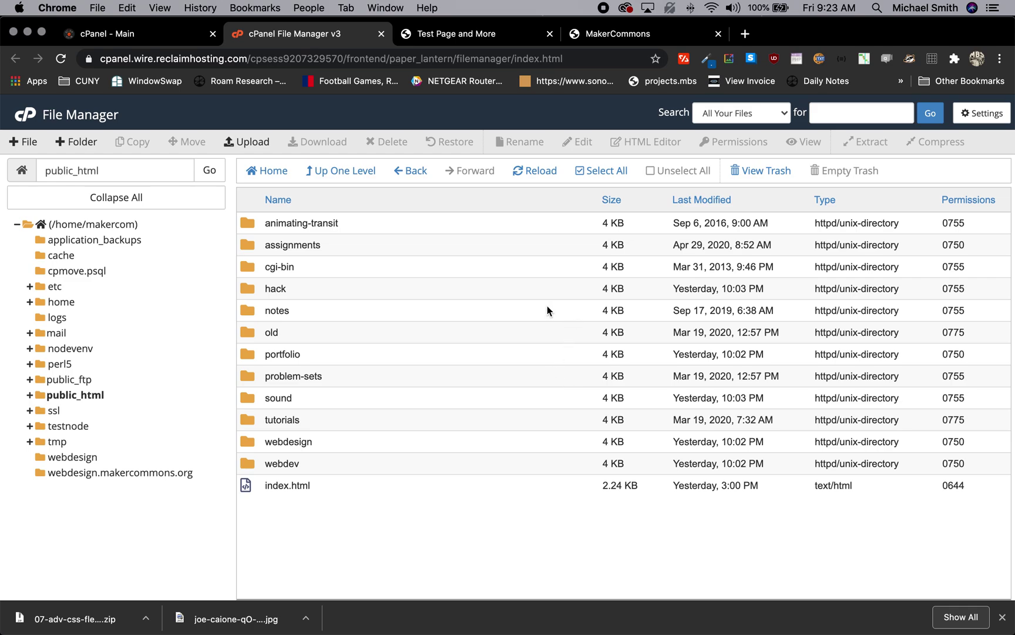
- Switch to Visual Studio Code, then collapse and re-expand the WEBDESIGN1 project and its 00week-basics-tools folder
key(super+Tab)
key(super+Tab)
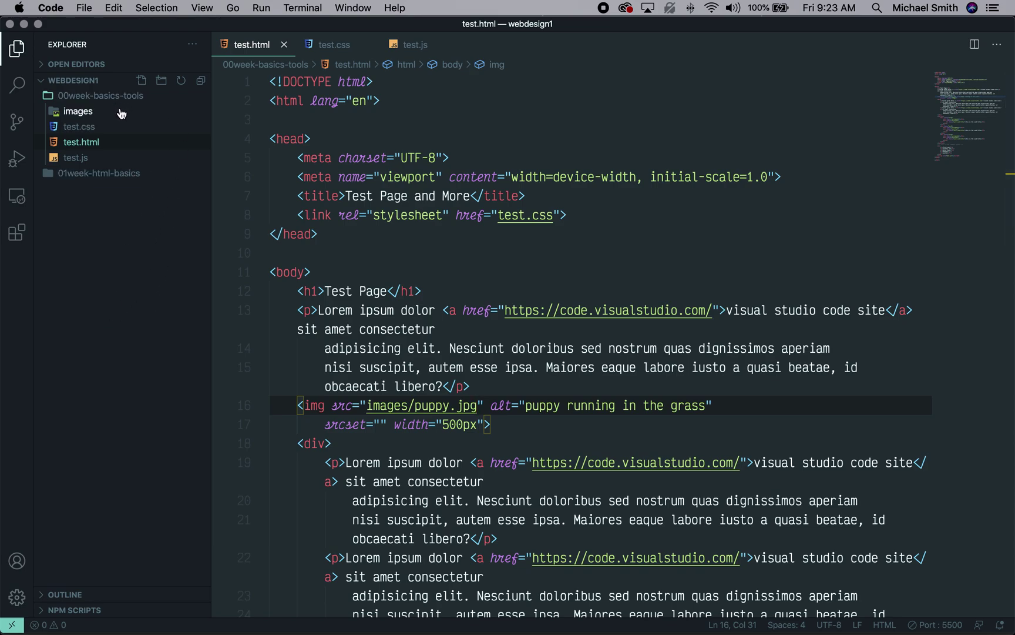
click(81, 86)
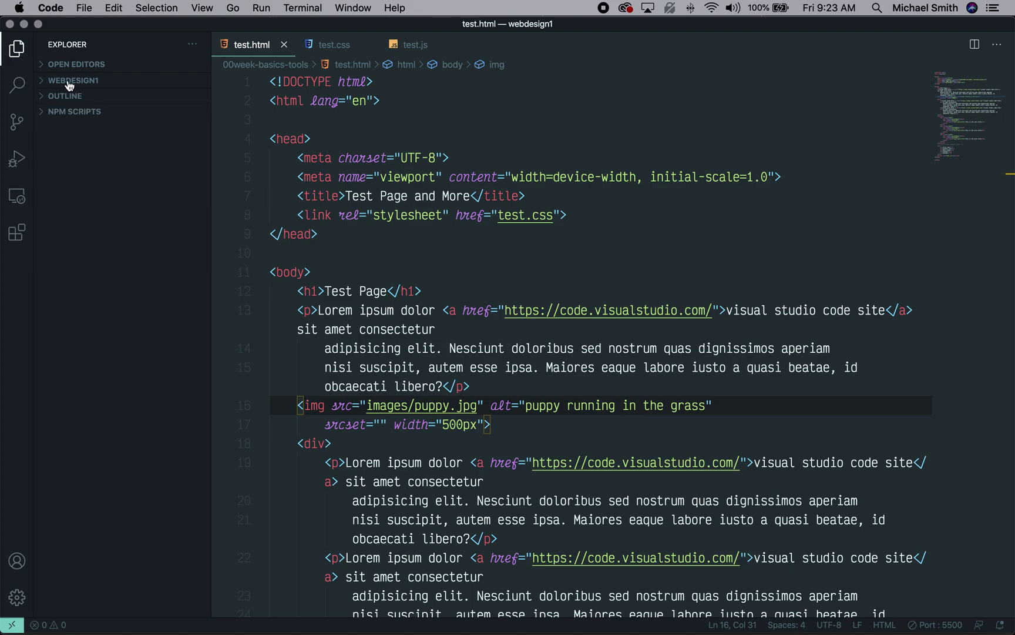
click(44, 81)
click(51, 98)
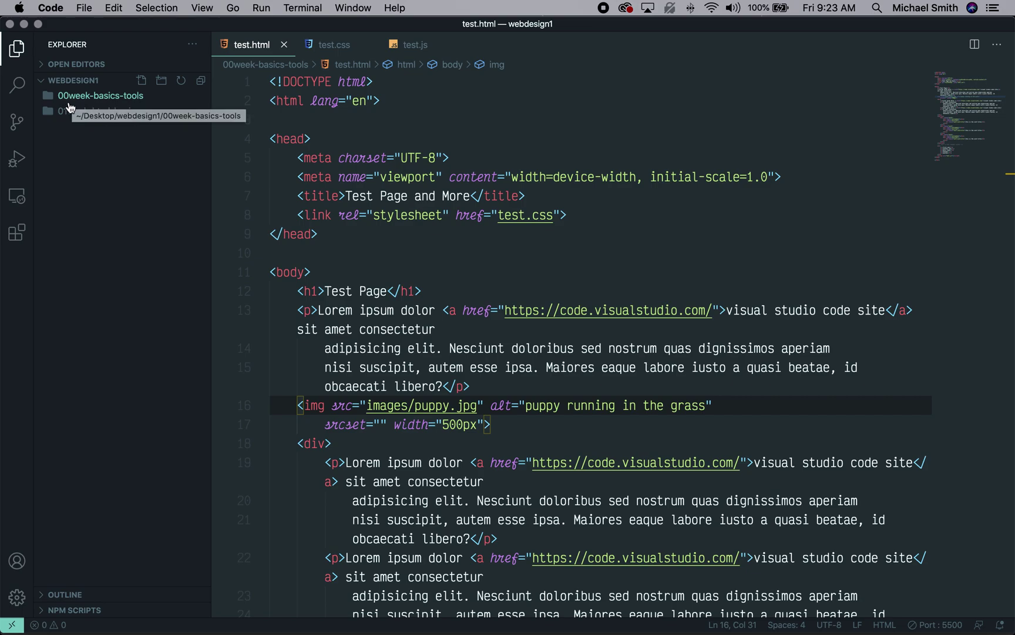
click(50, 98)
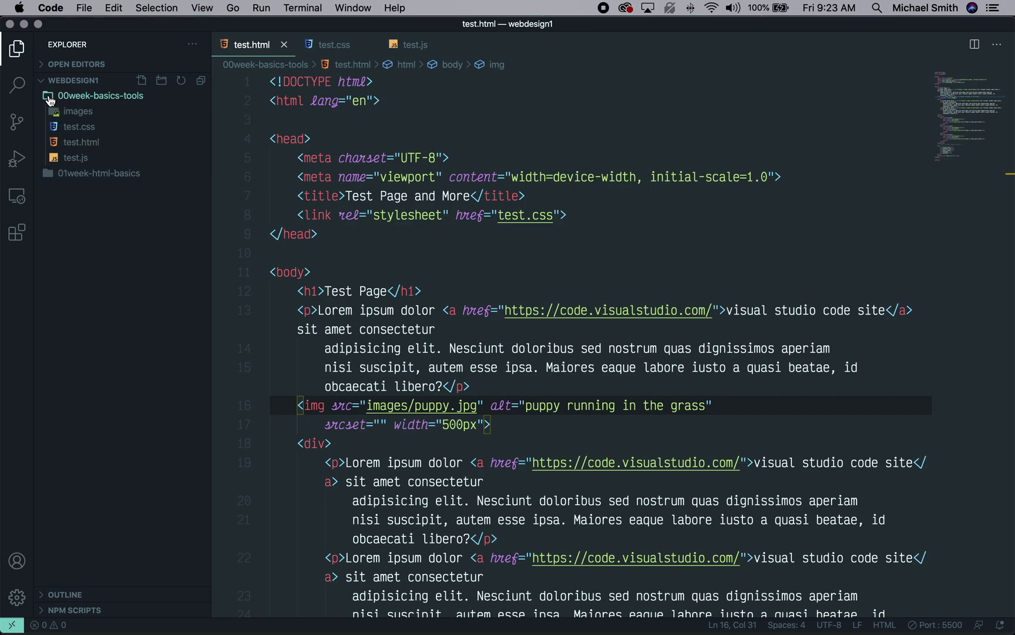
- View test.js, test.html, test.css and images/puppy.jpg from the 00week-basics-tools folder, ending on test.html
click(78, 160)
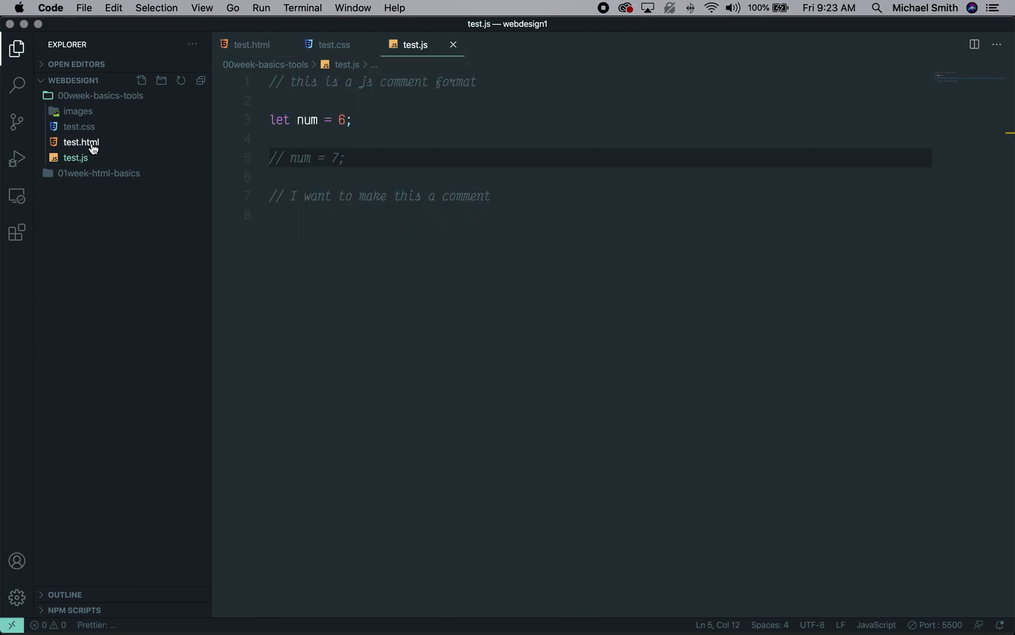
click(92, 147)
click(82, 127)
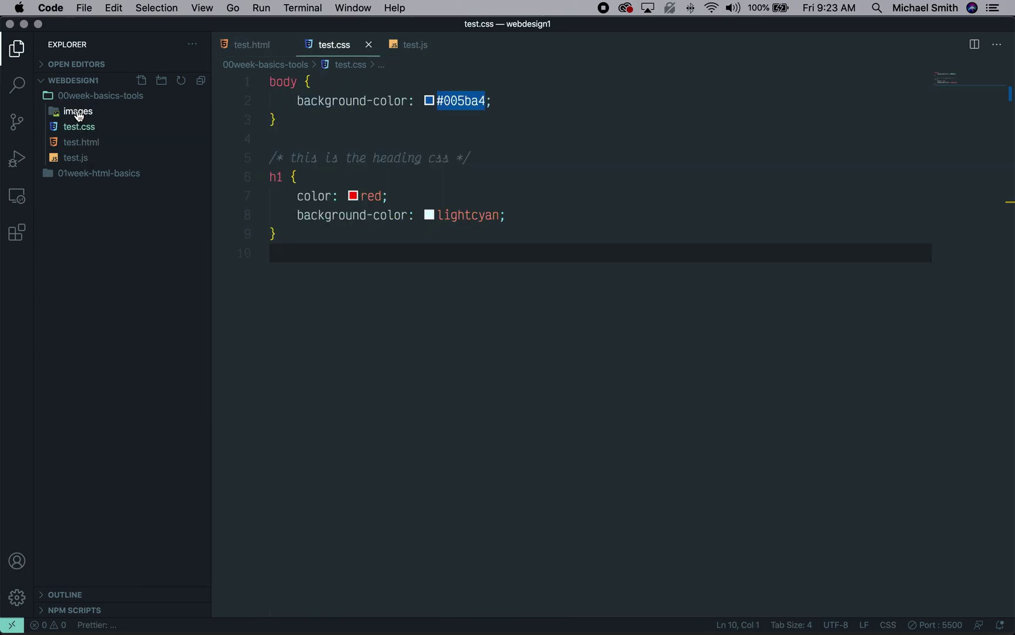
click(79, 113)
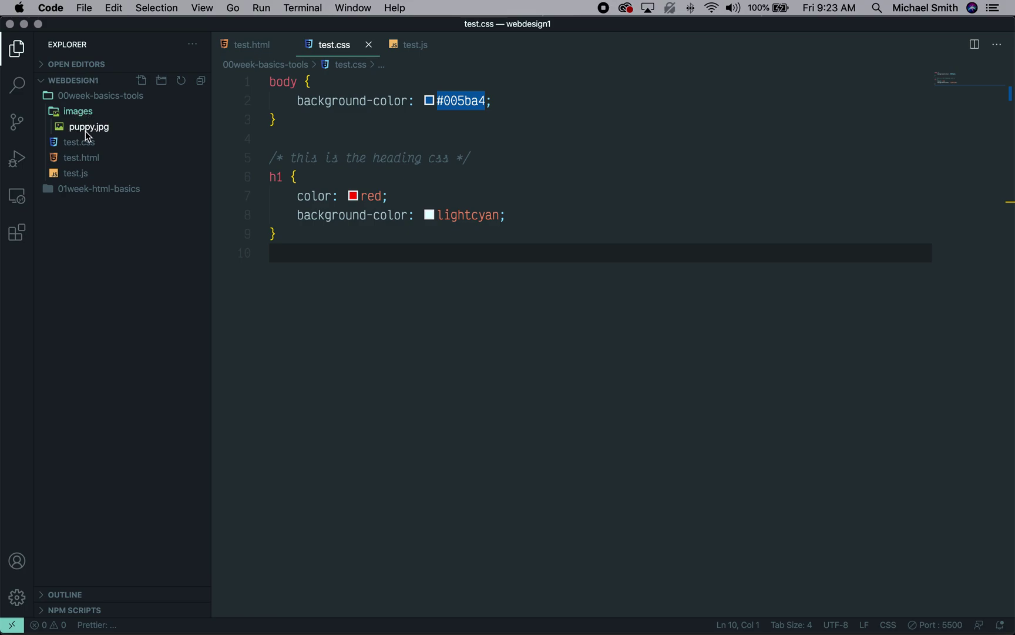
click(88, 128)
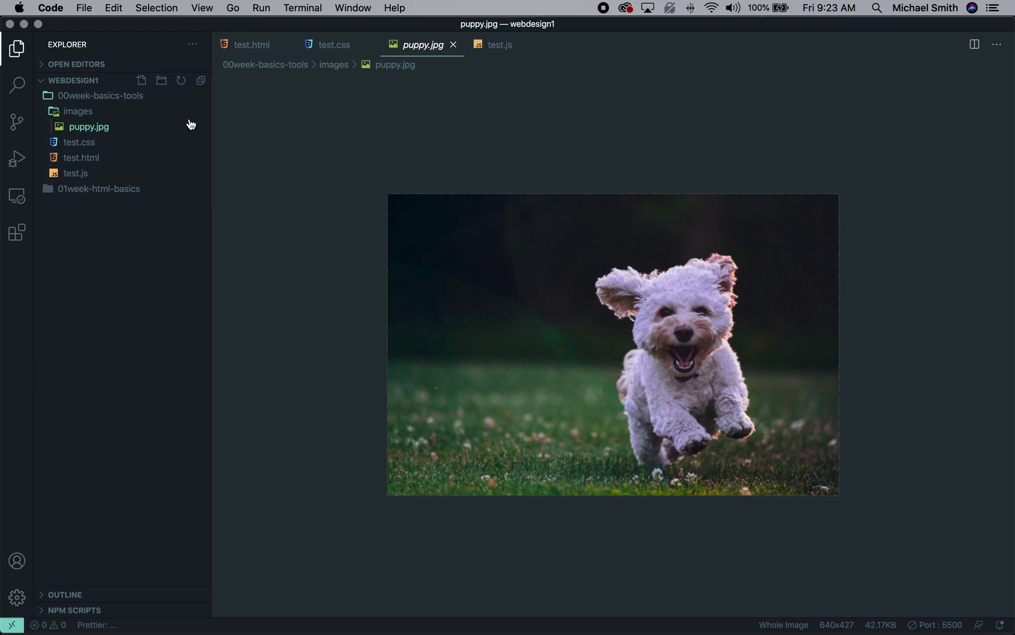
click(77, 157)
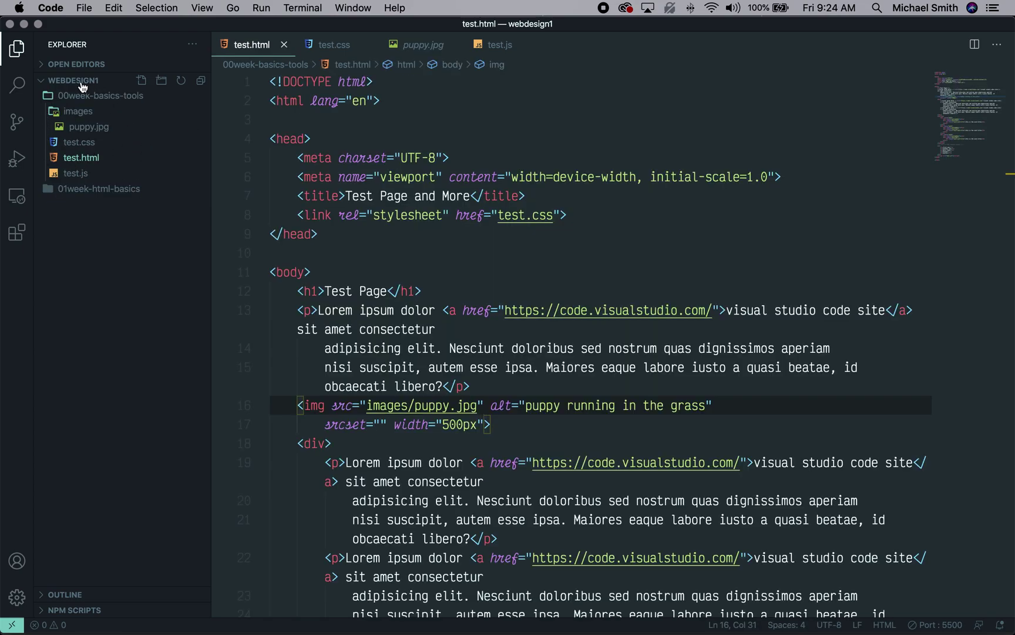
- Switch to Finder, hide all other applications, and open the desktop's webdesign1 folder briefly before closing its window
key(super+Tab)
key(super+Tab)
key(super+Tab)
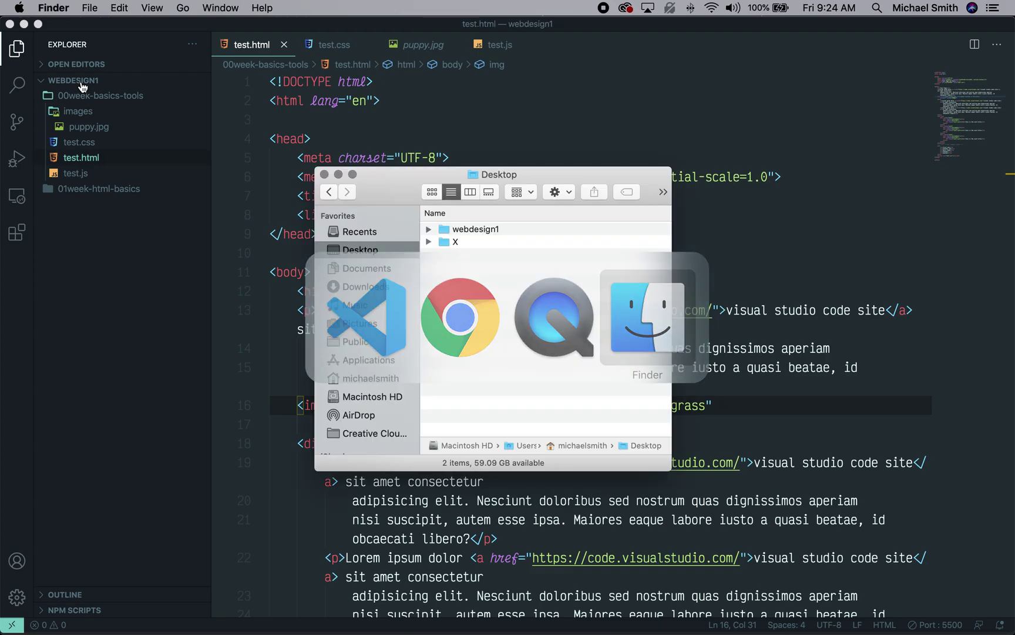
key(super+alt+h)
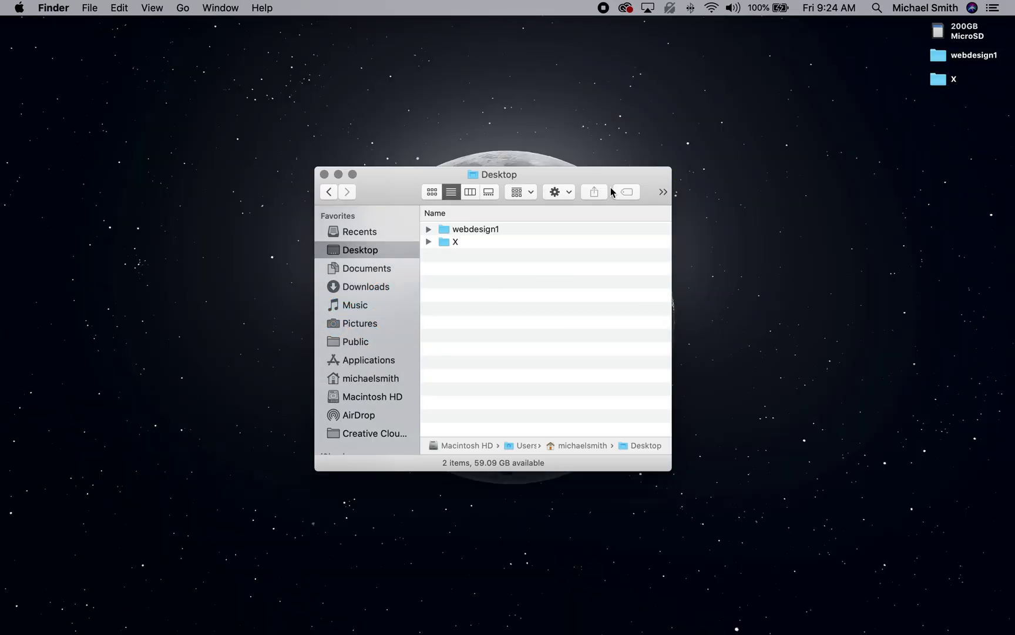
double_click(943, 57)
key(super+w)
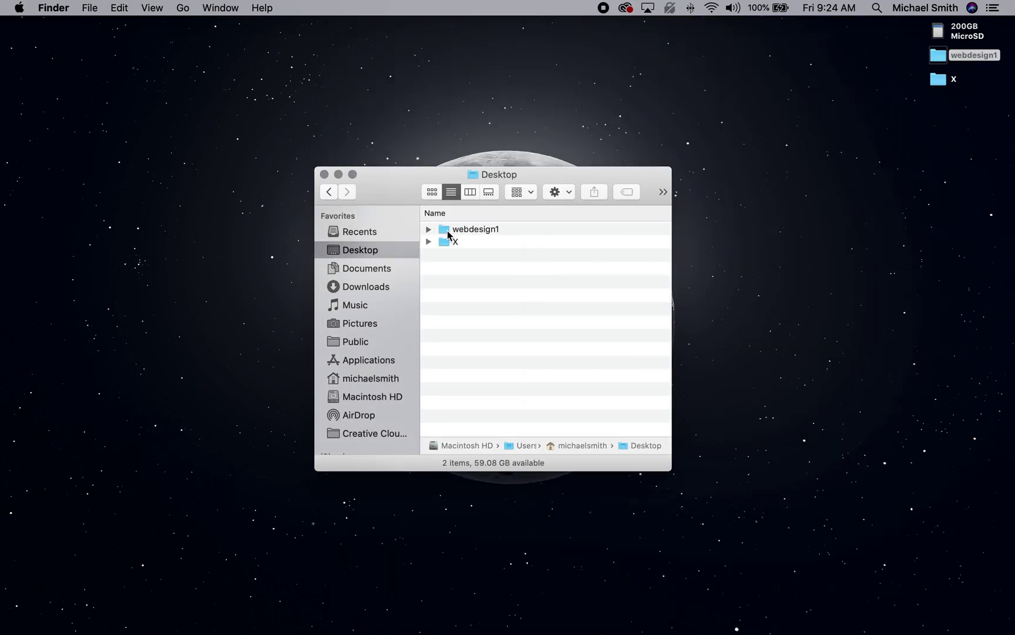
- Expand the webdesign1, 00week-basics-tools and images folders in the Desktop window's file list
click(429, 229)
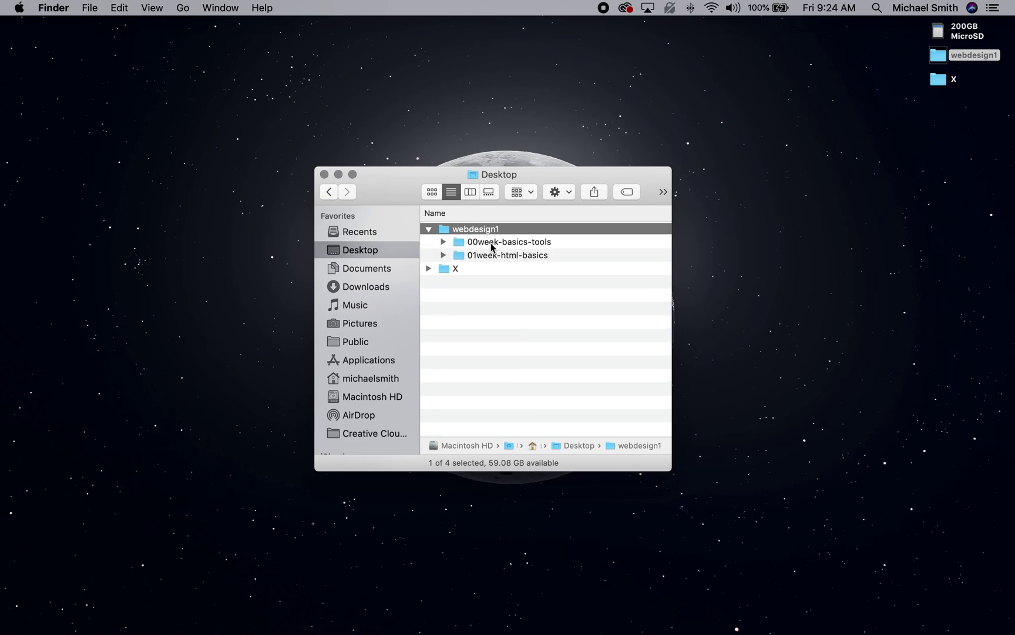
click(443, 242)
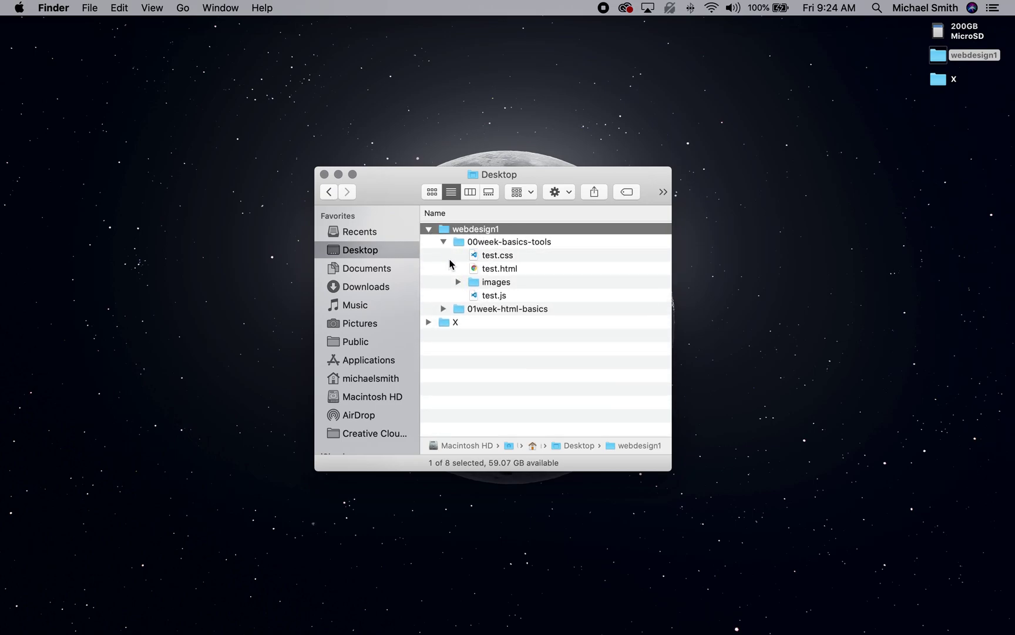
click(458, 282)
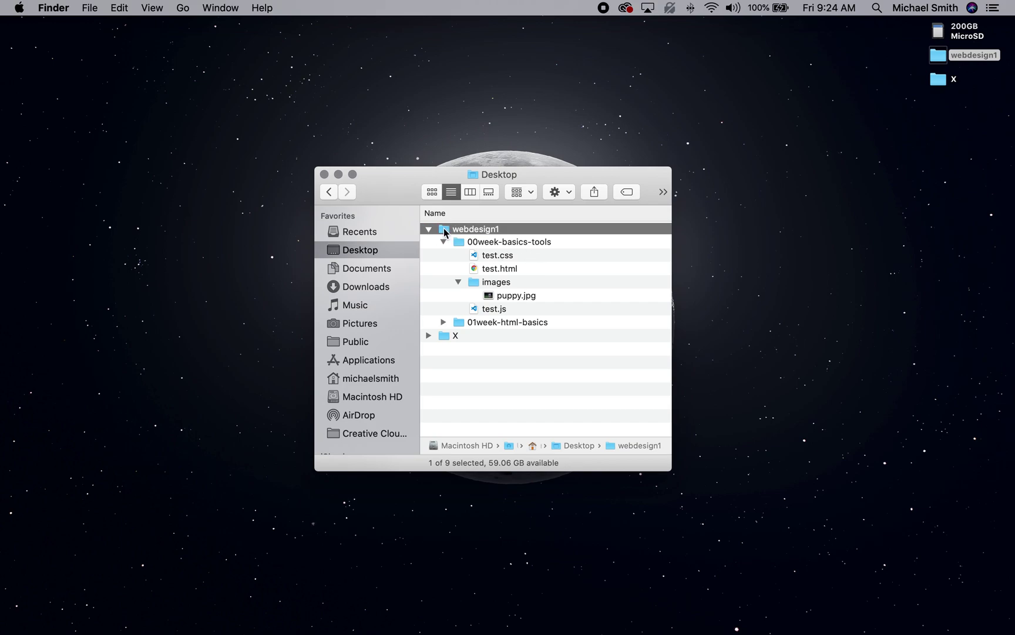
- Compare the folder with the webdesign1 project in Visual Studio Code, then return to the File Manager in Chrome
key(super+Tab)
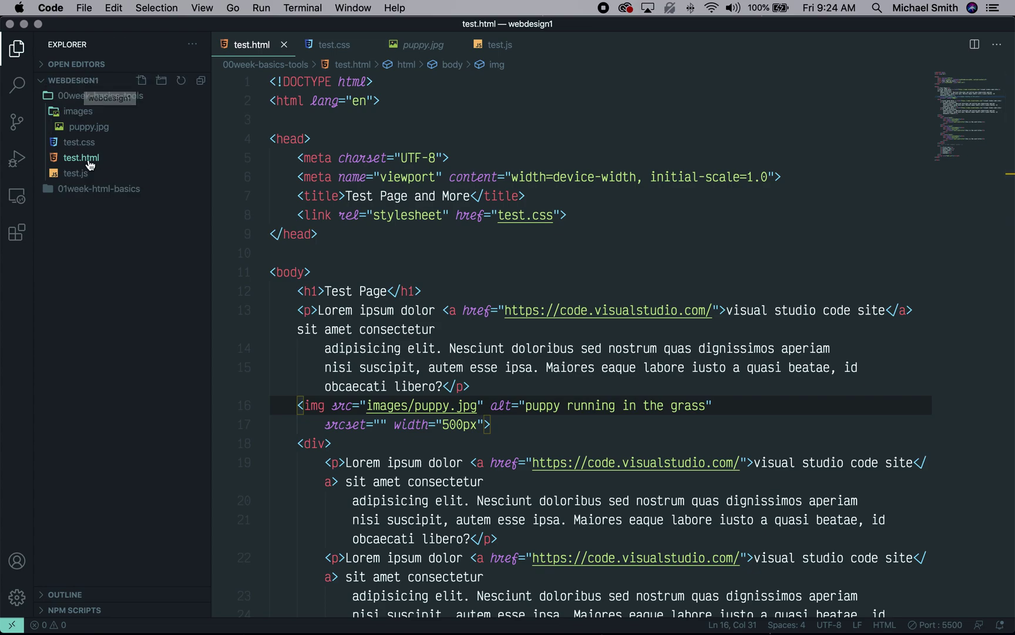
key(super+Tab)
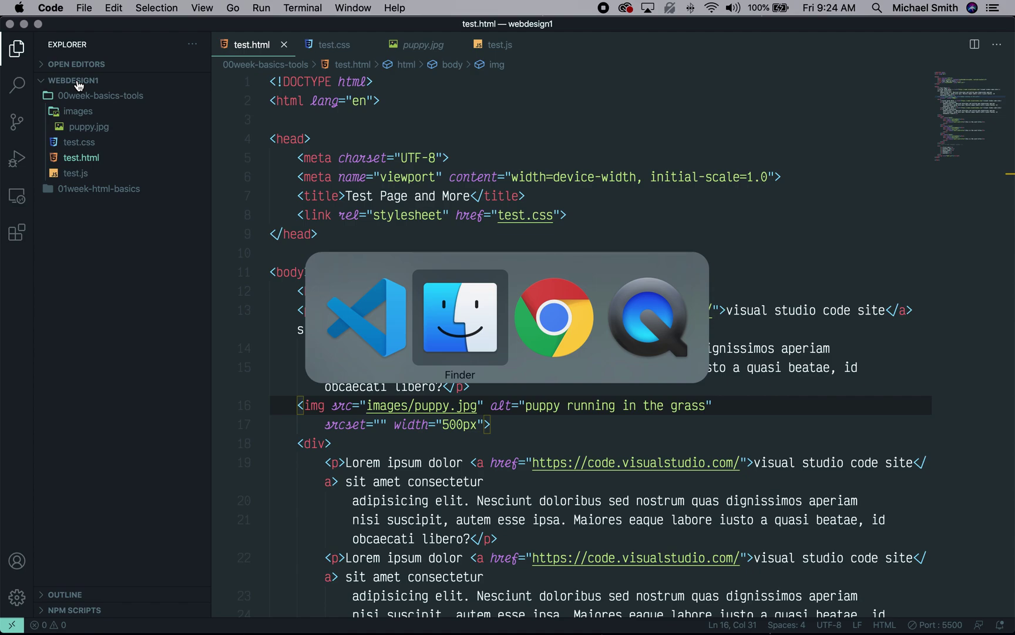
key(super+Tab)
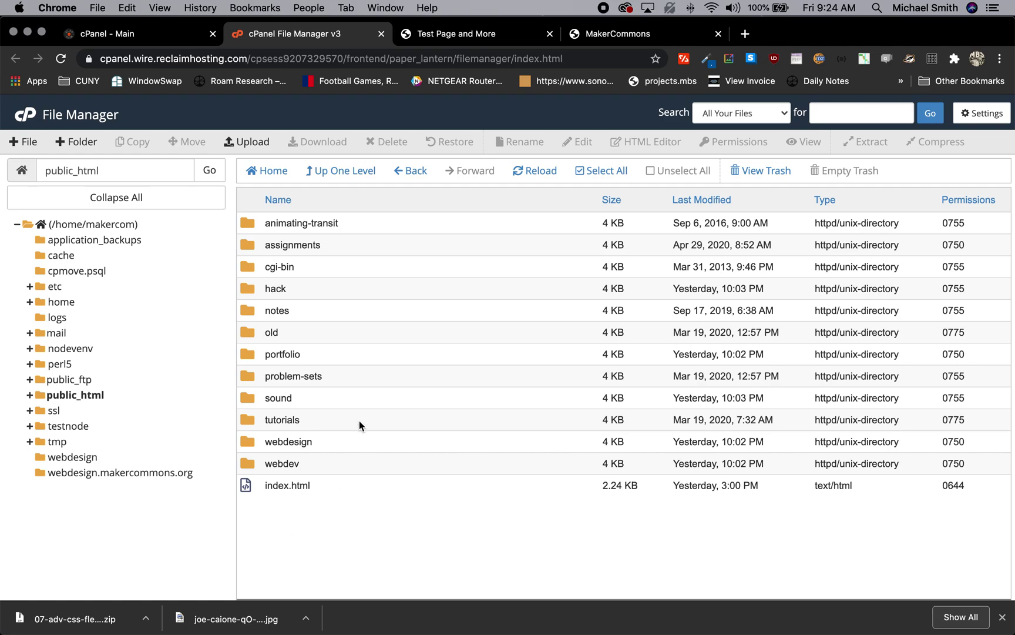
- Create a folder named webdesign1 inside public_html and open it
click(73, 144)
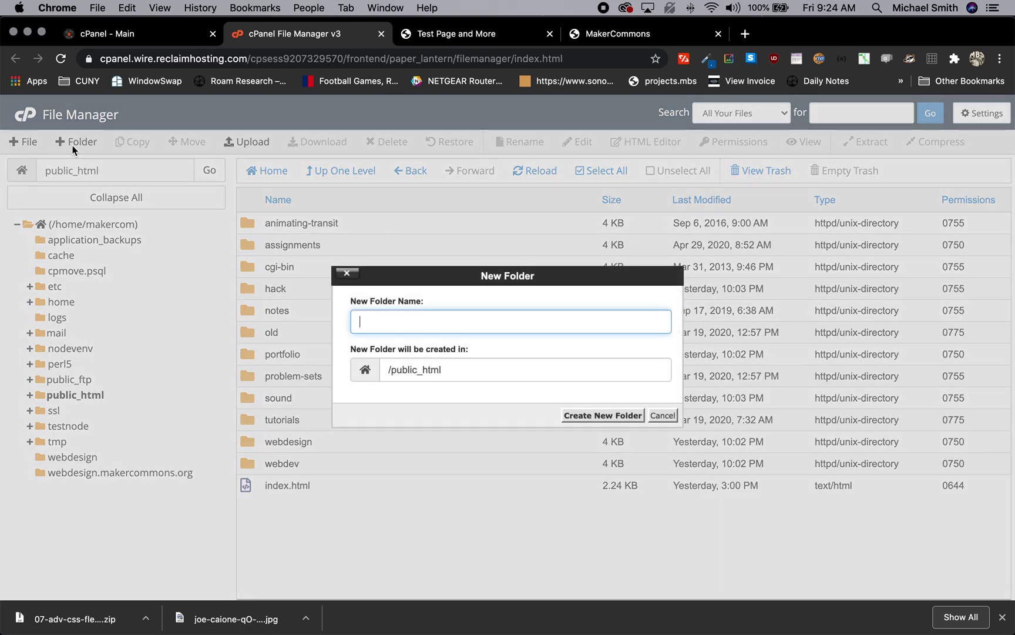
text(webde)
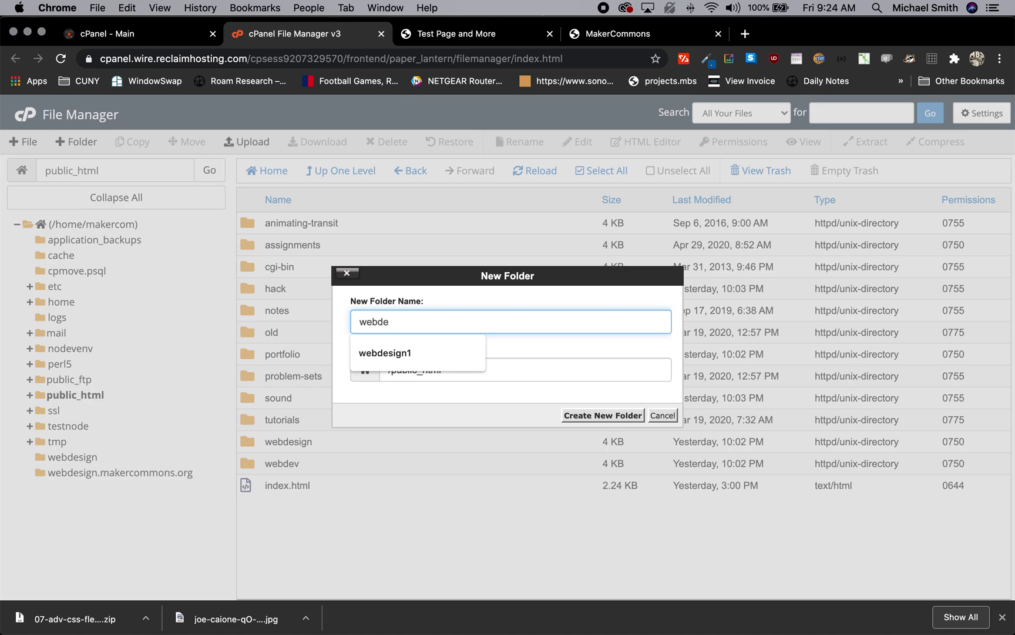
key(Down)
key(Return)
key(Return)
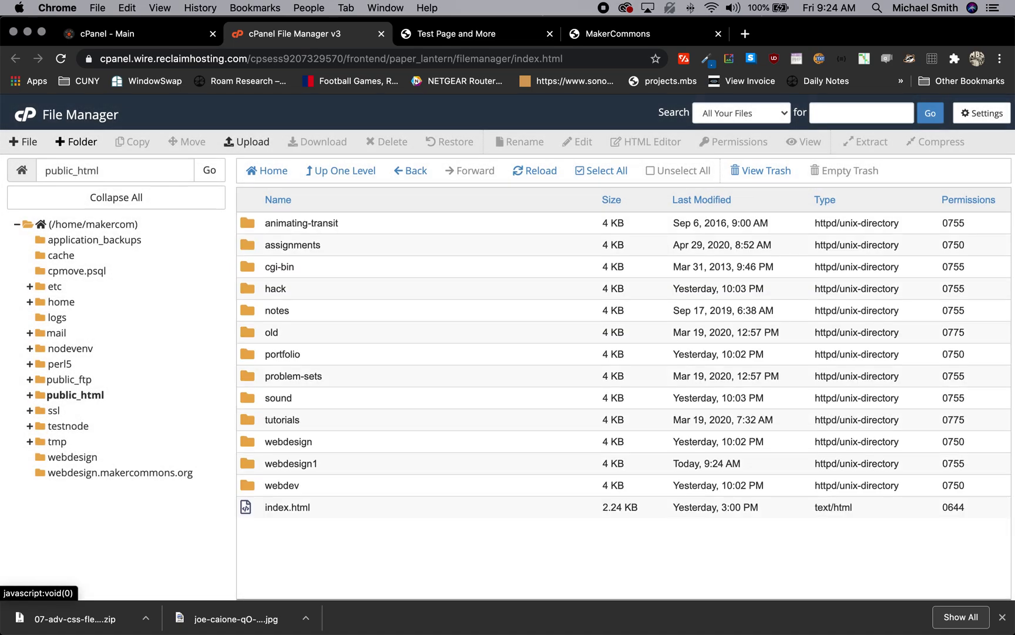
double_click(252, 465)
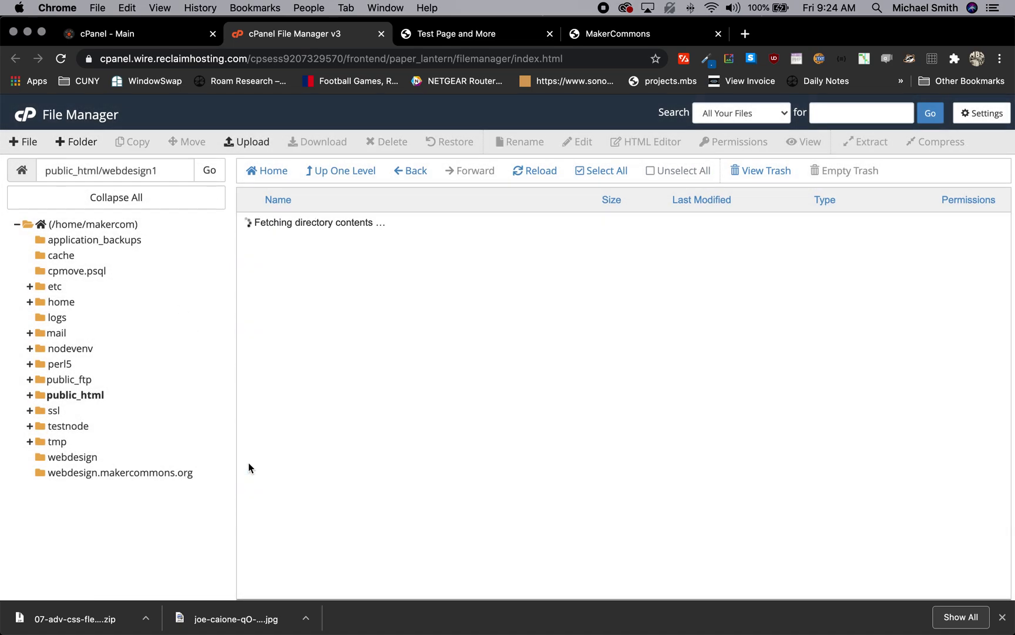
- Switch to Finder, collapse the 00week-basics-tools folder to compare webdesign1's subfolders, and return to the File Manager in Chrome
key(super+Tab)
key(super+Tab)
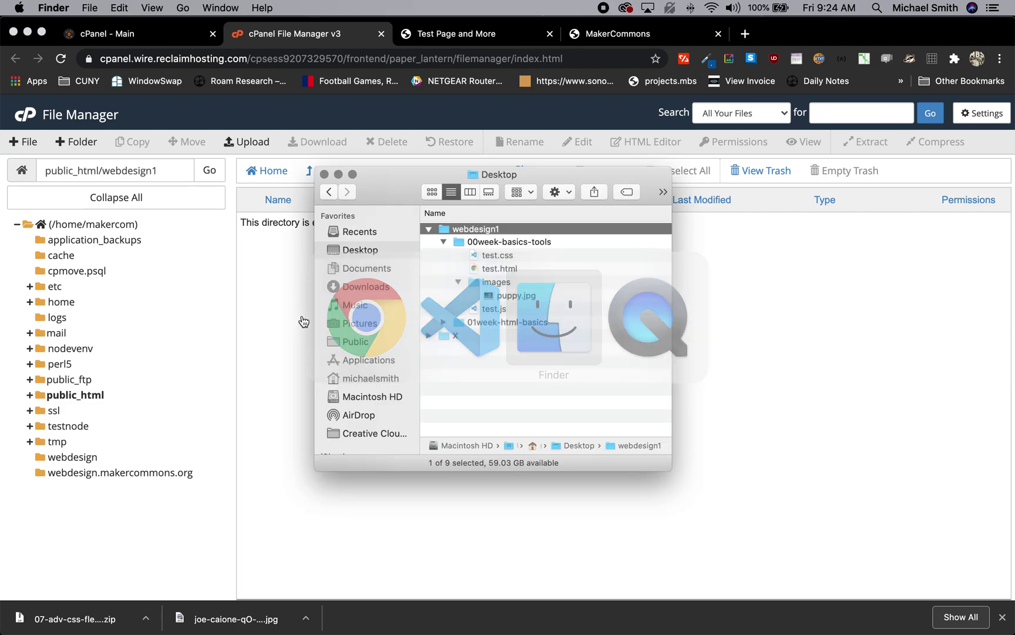
click(442, 241)
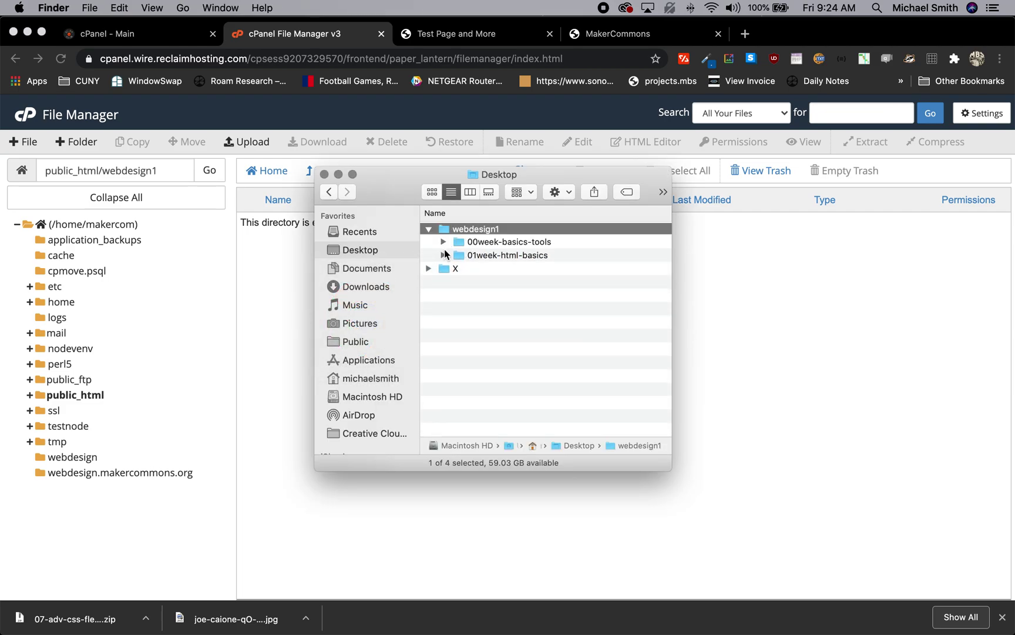
click(463, 242)
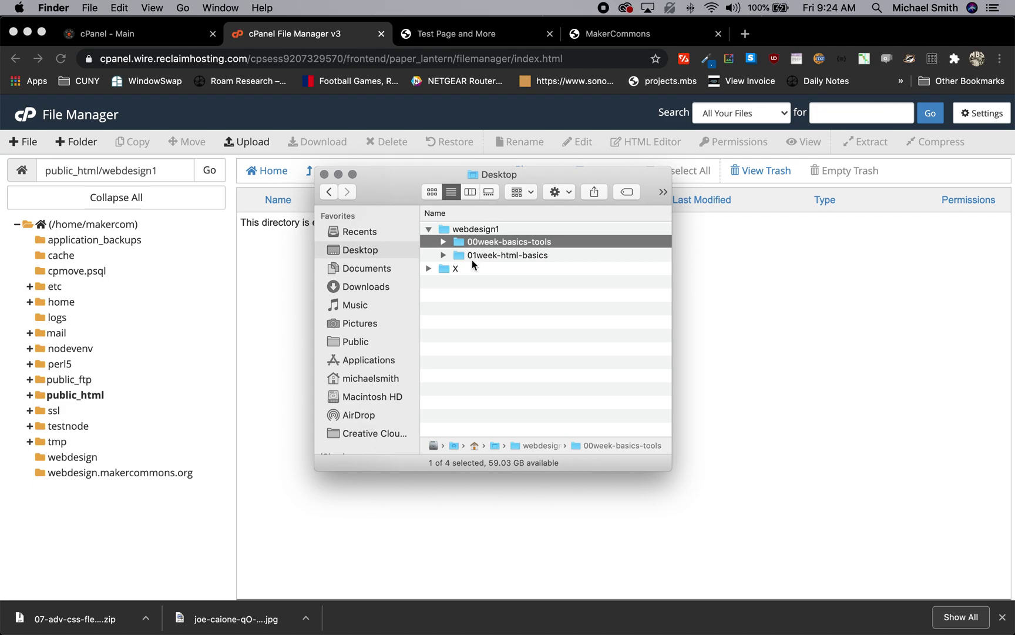
click(274, 314)
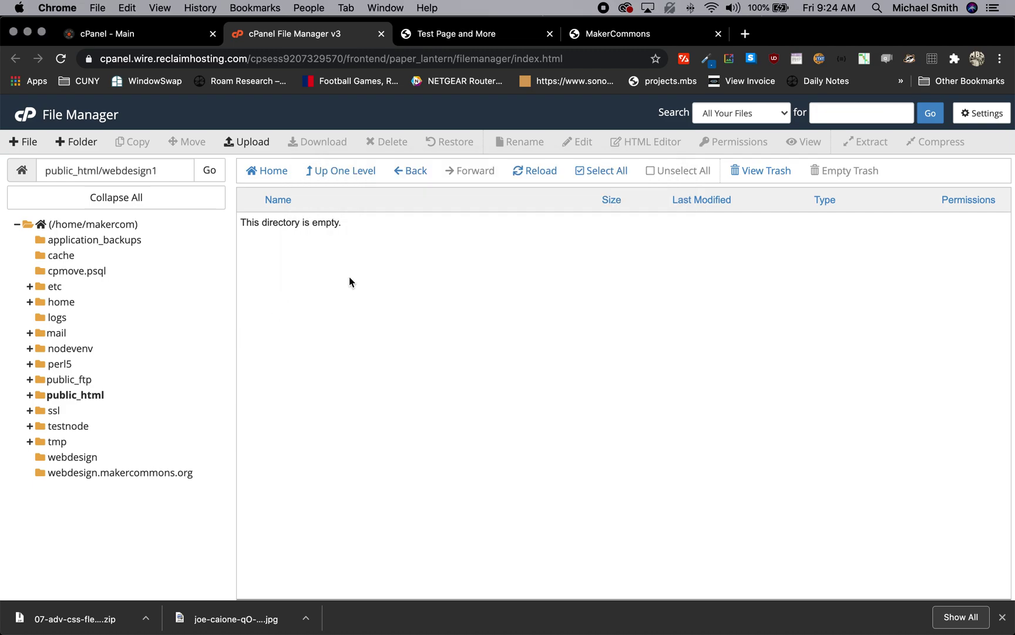
- Review test.css, test.html, test.js and images/puppy.jpg inside 00week-basics-tools in Finder, and go back to public_html in the File Manager
key(super+Tab)
click(444, 242)
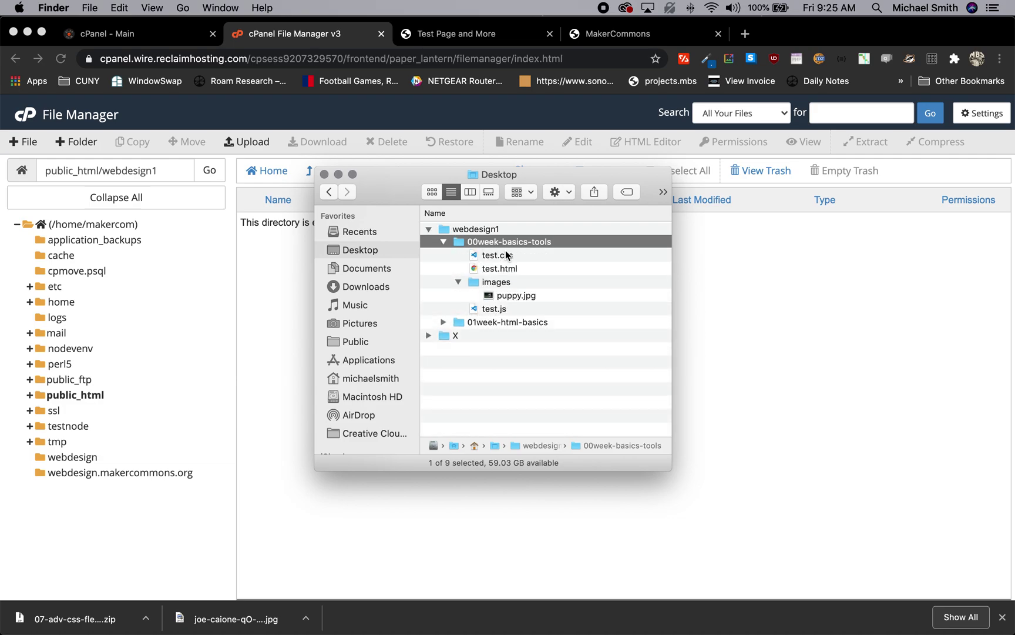
click(507, 254)
click(509, 270)
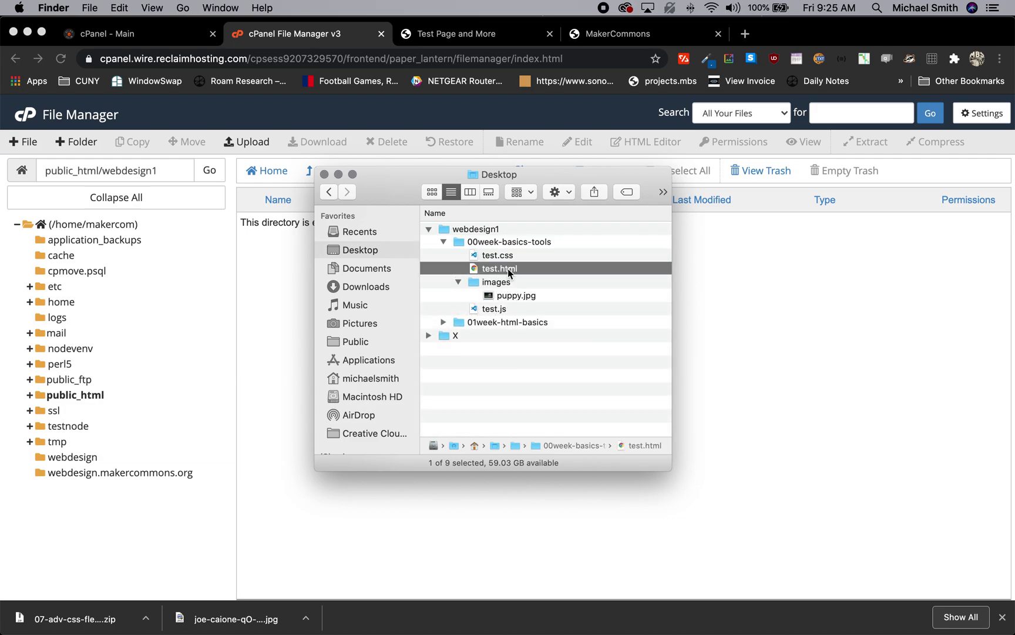
click(494, 309)
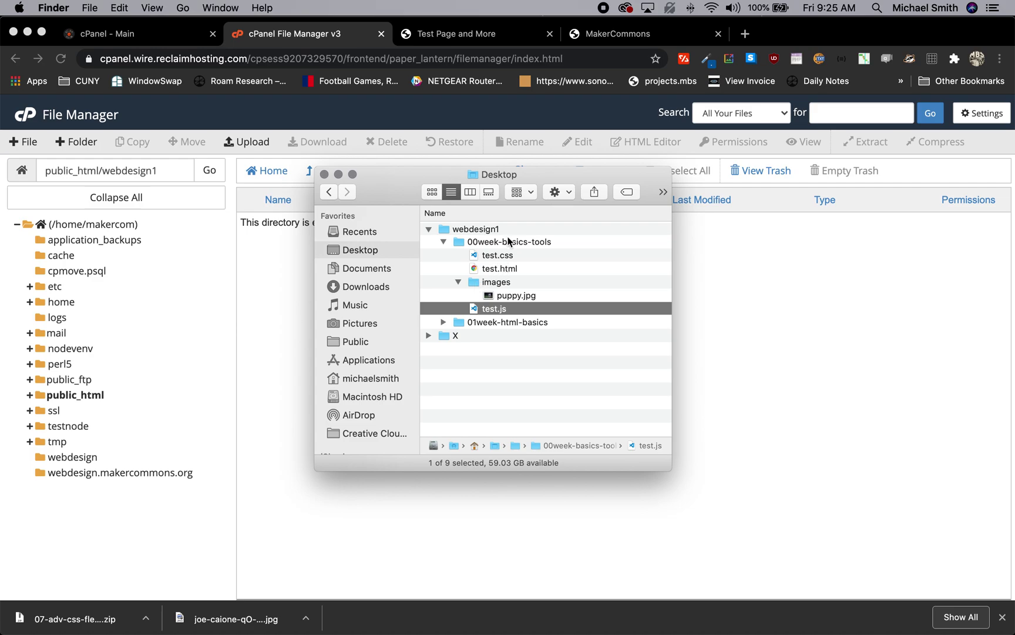
click(504, 283)
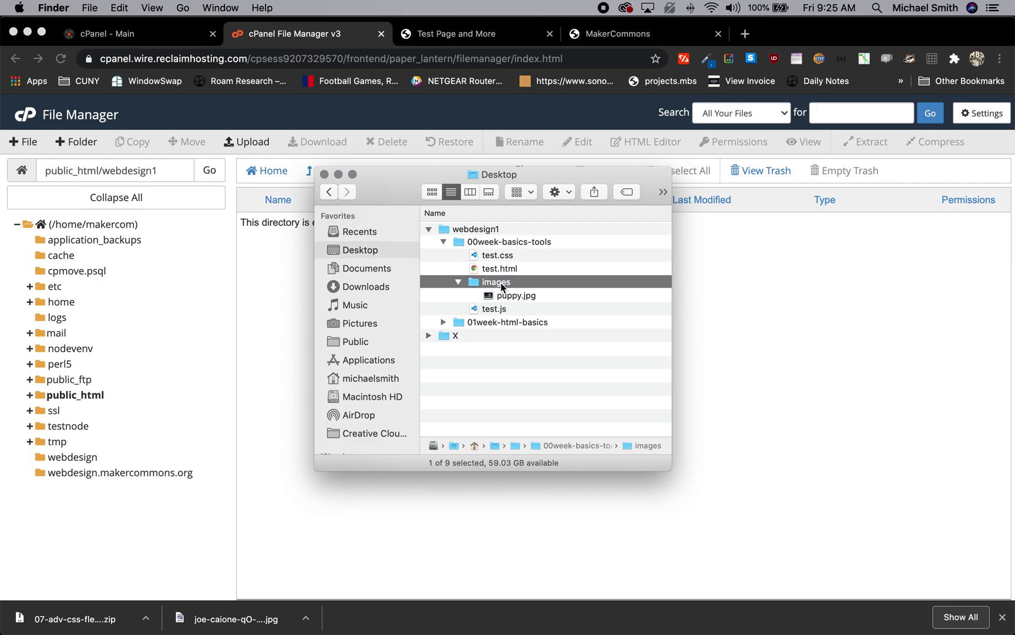
click(521, 295)
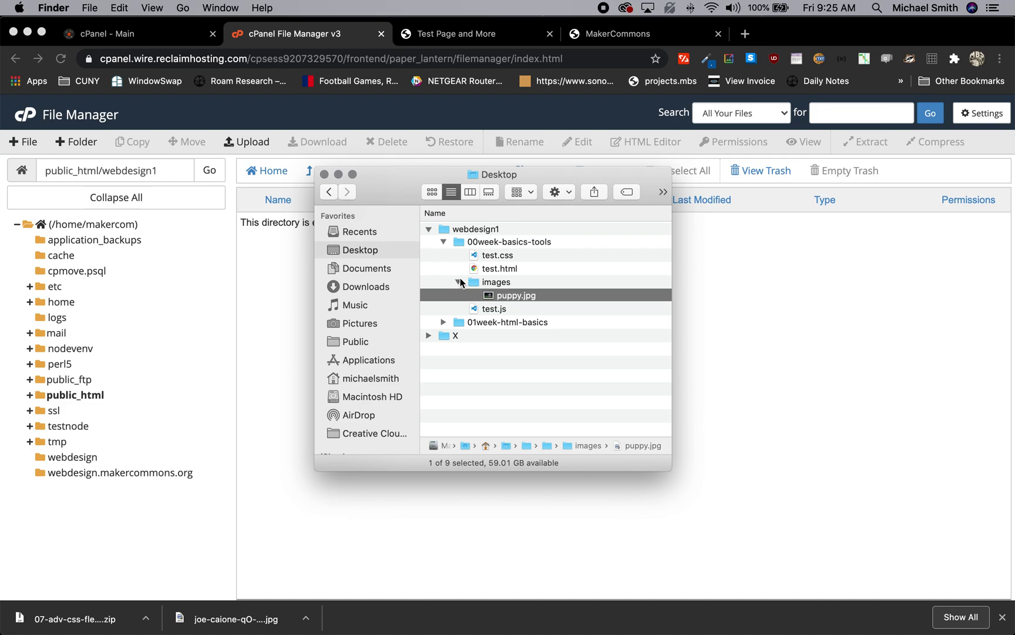
click(287, 292)
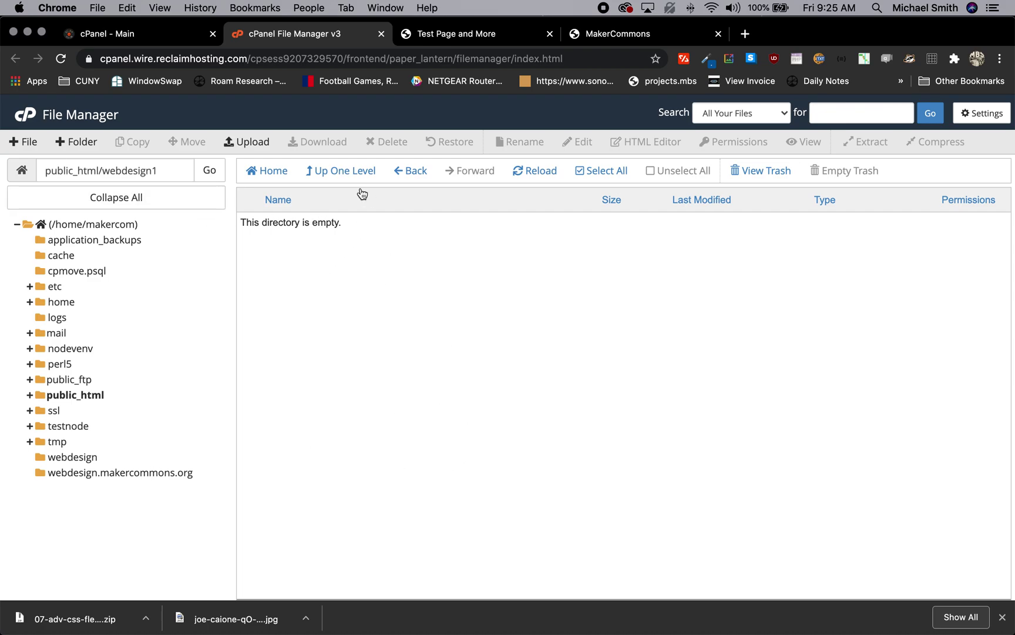
click(347, 172)
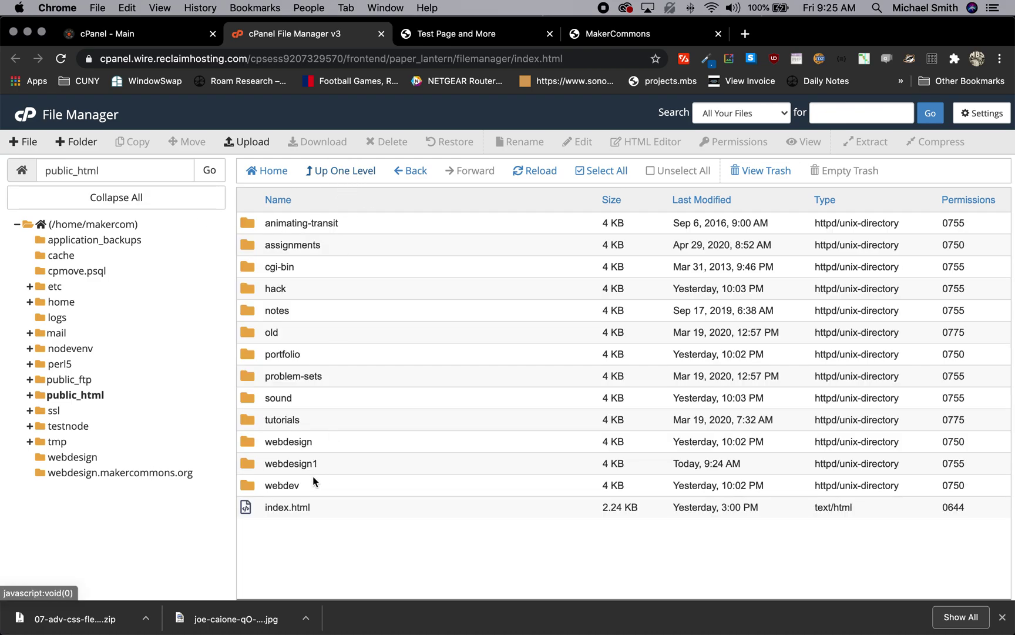
- Switch to Finder and compress the desktop's webdesign1 folder into webdesign1.zip, leaving the archive selected
key(super+Tab)
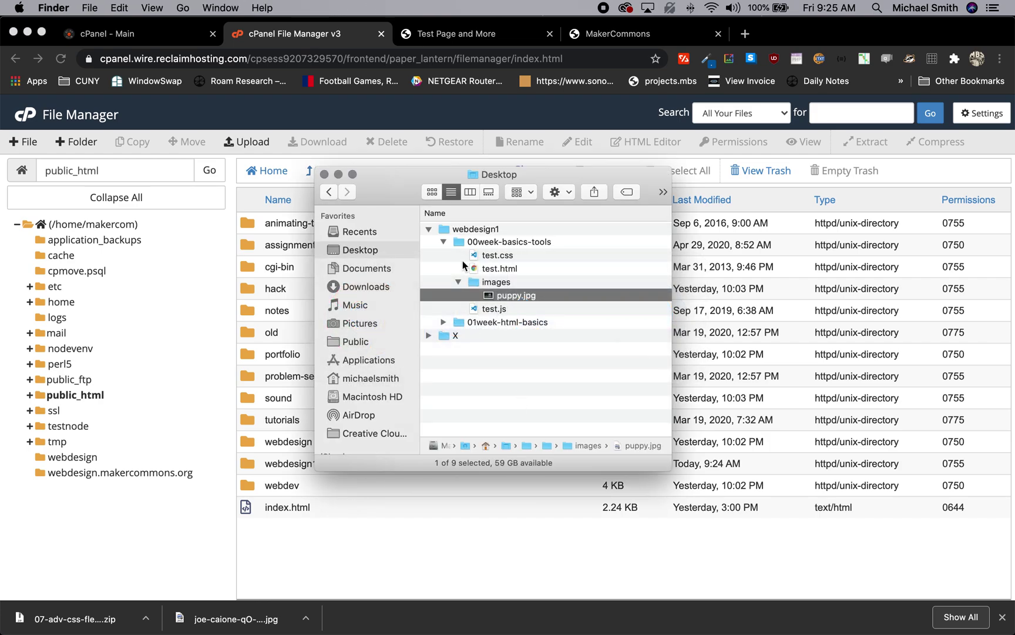
click(429, 228)
click(446, 232)
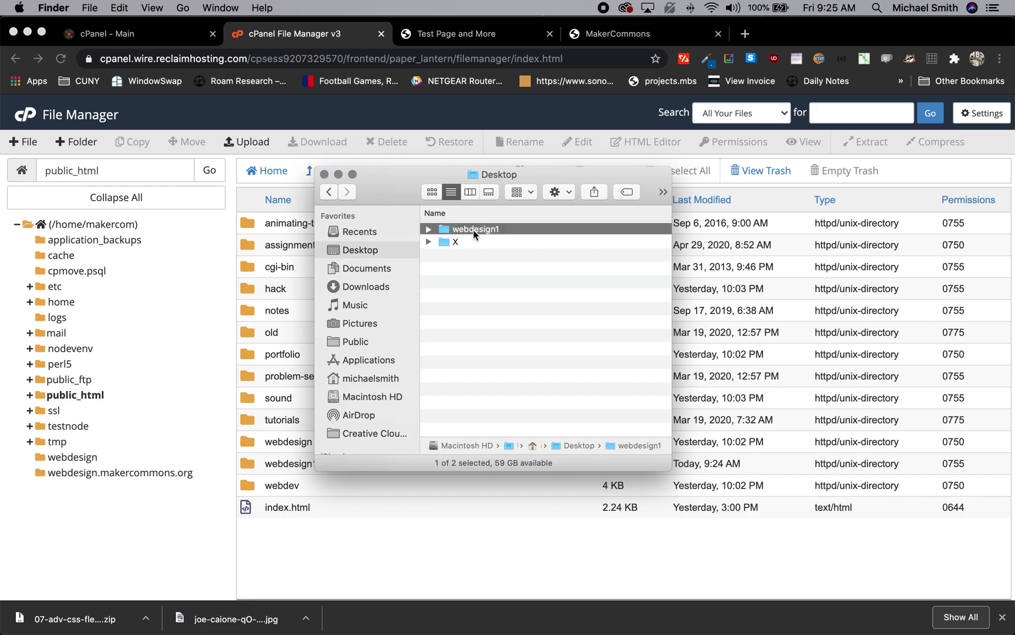
right_click(474, 231)
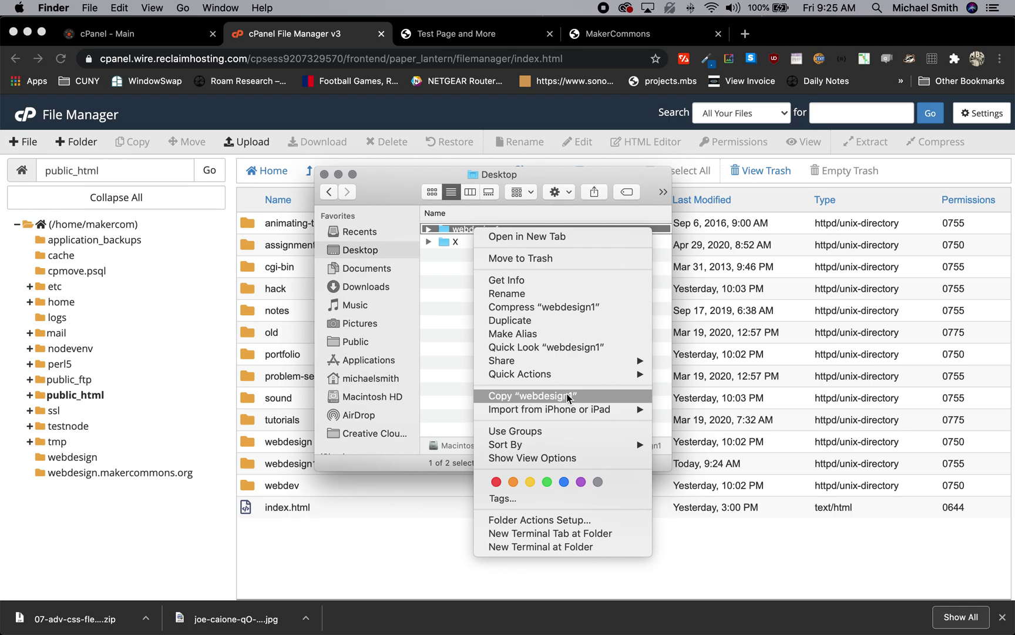
click(540, 310)
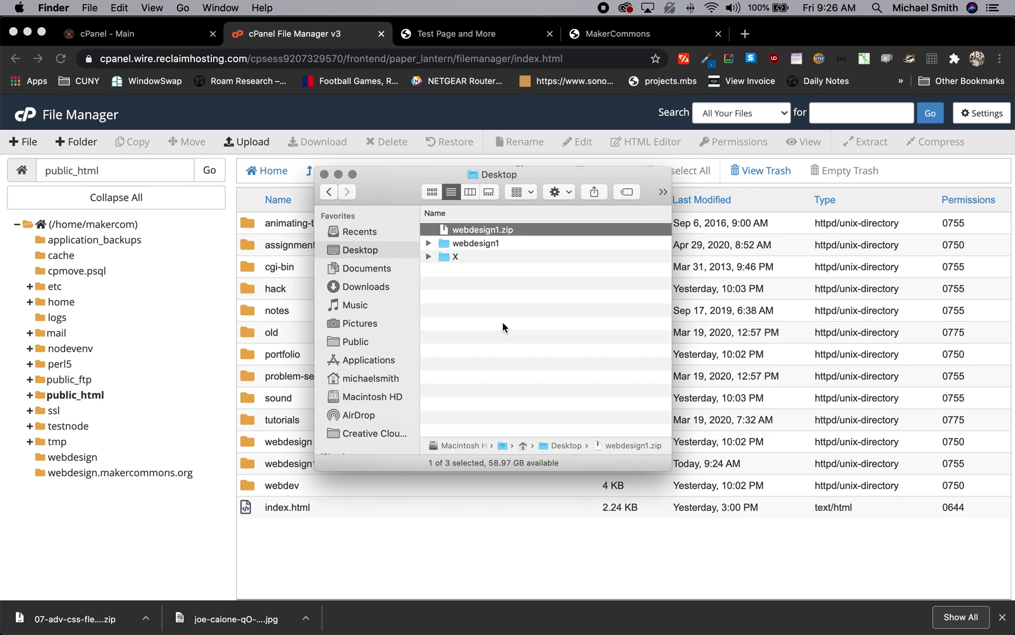
click(483, 241)
click(474, 230)
- Return to the File Manager in Chrome and permanently delete the webdesign1 folder from public_html, skipping the trash
click(271, 221)
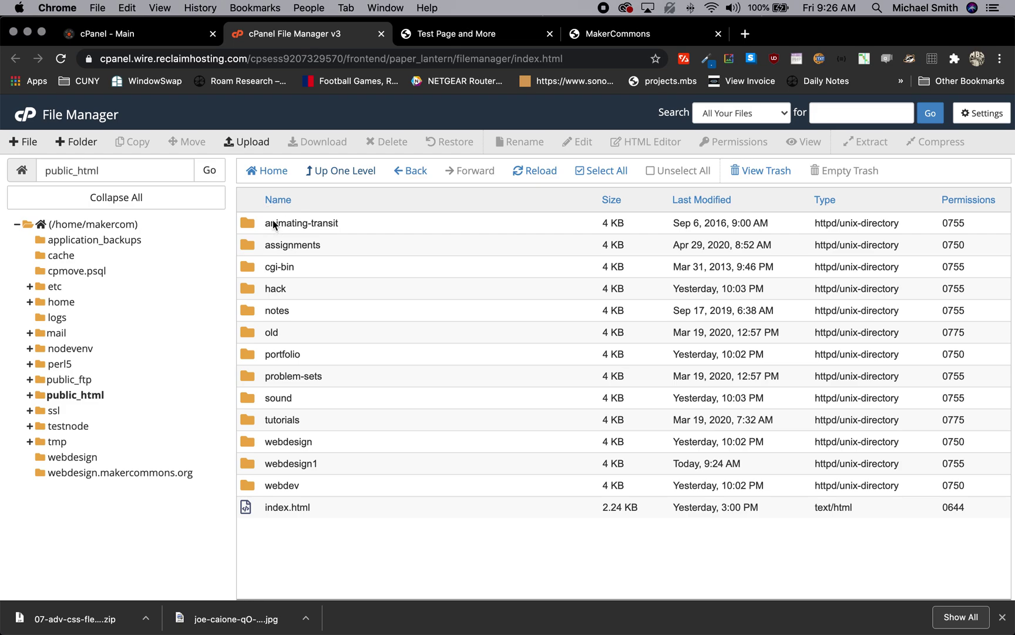
click(246, 464)
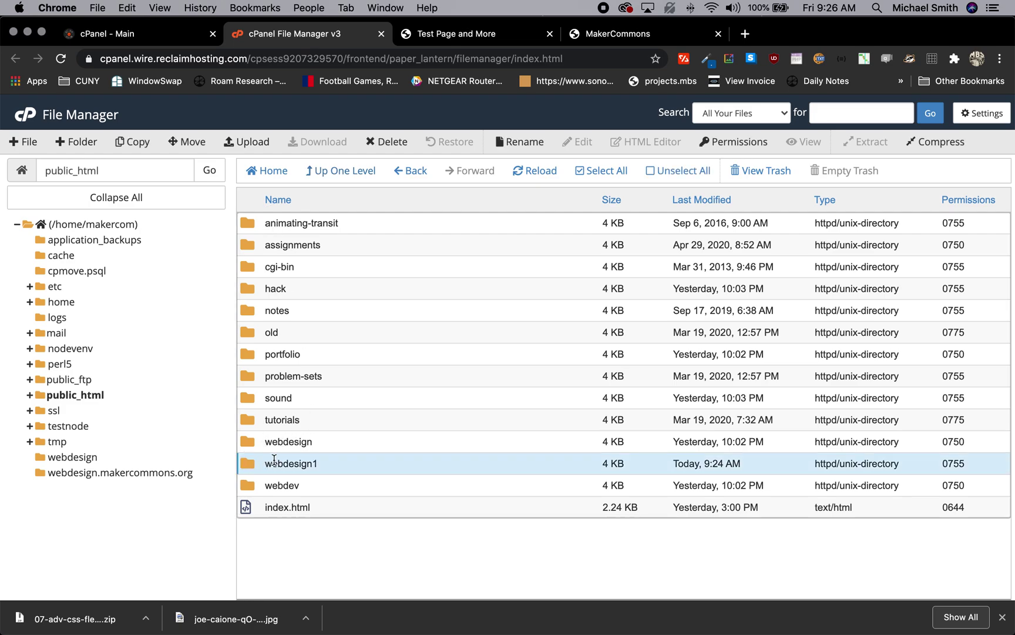
click(387, 141)
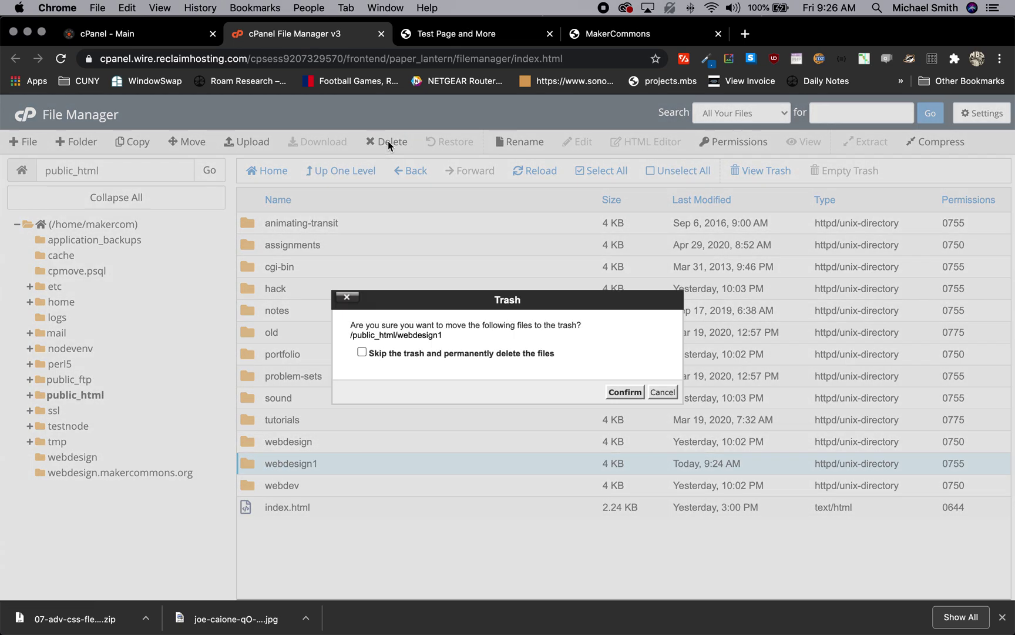
click(362, 351)
click(618, 391)
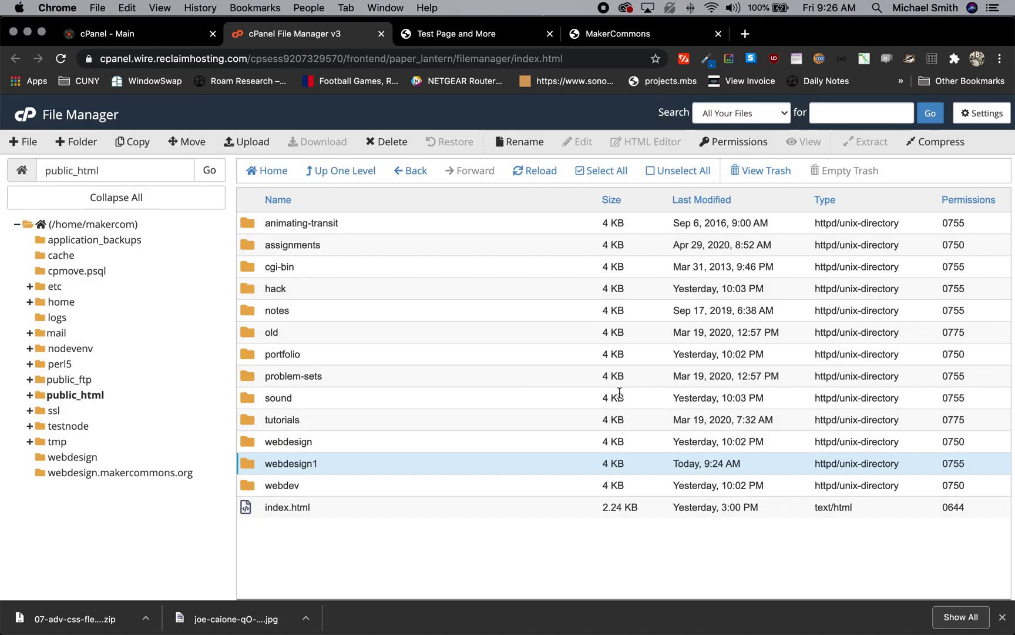
- Upload webdesign1.zip from the Finder Desktop window to public_html and go back to the folder listing
click(247, 144)
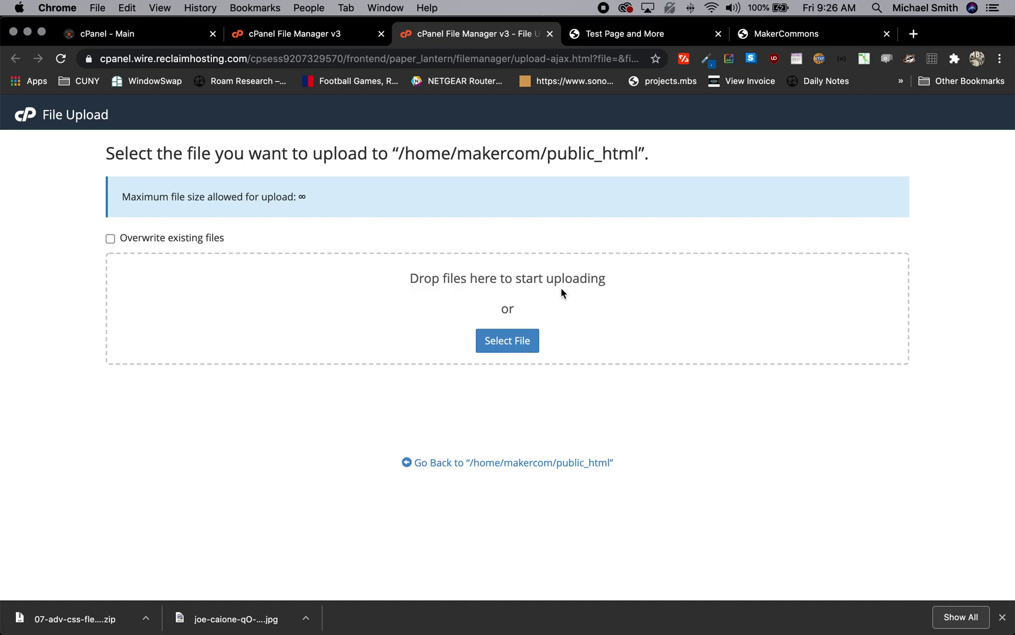
key(super+Tab)
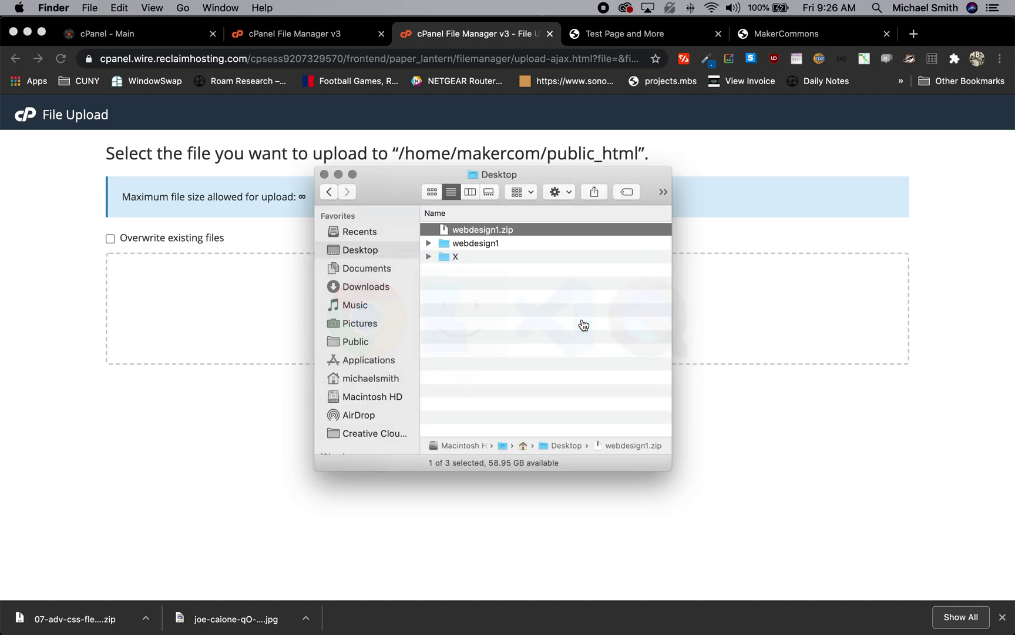
drag(395, 174, 698, 175)
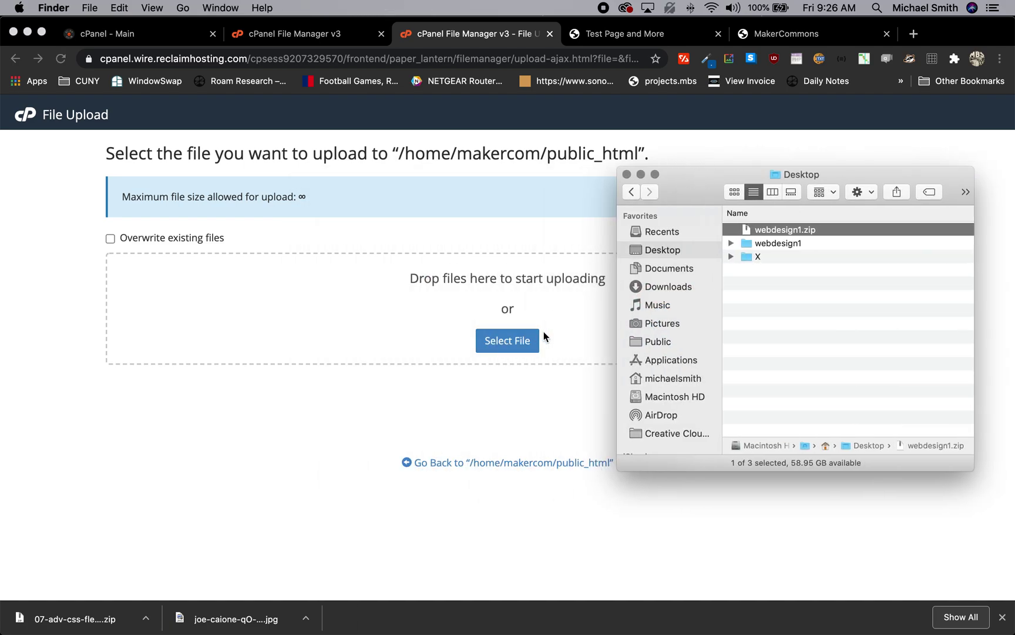
drag(745, 231, 482, 300)
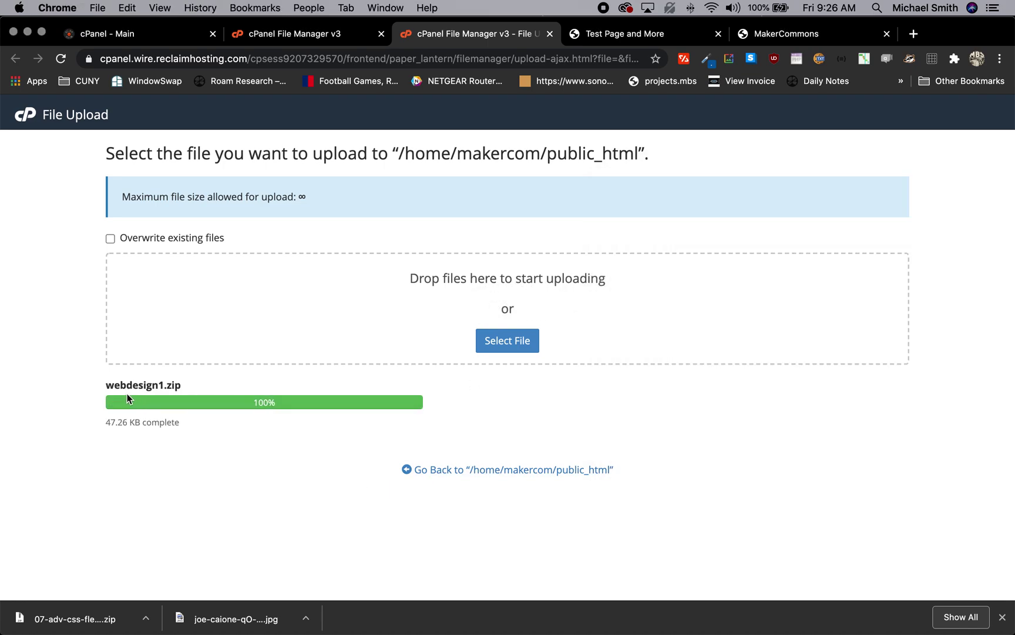
click(512, 470)
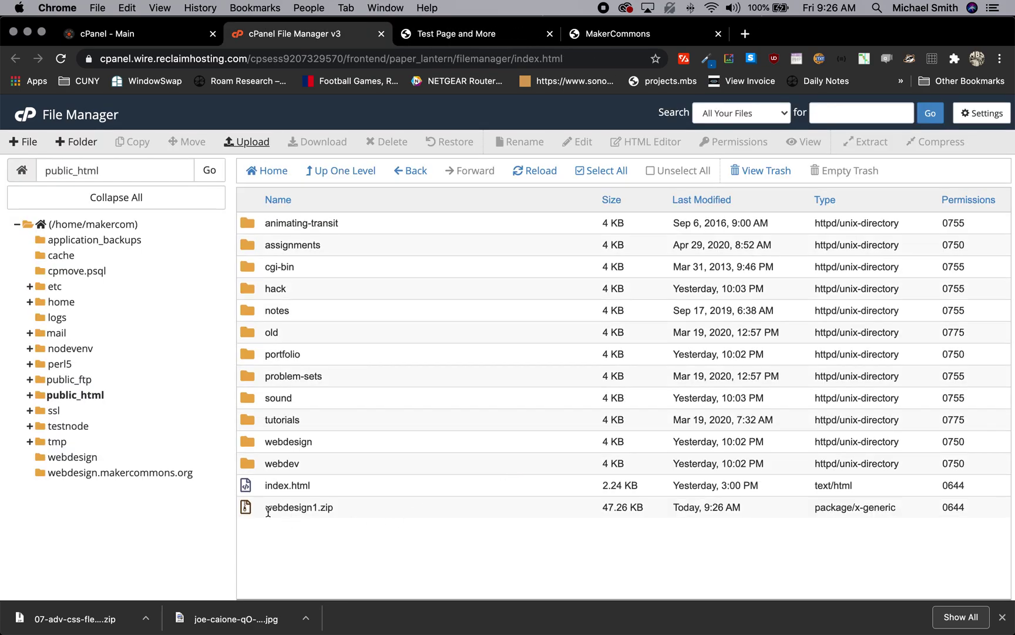
- Extract webdesign1.zip into /public_html
click(247, 510)
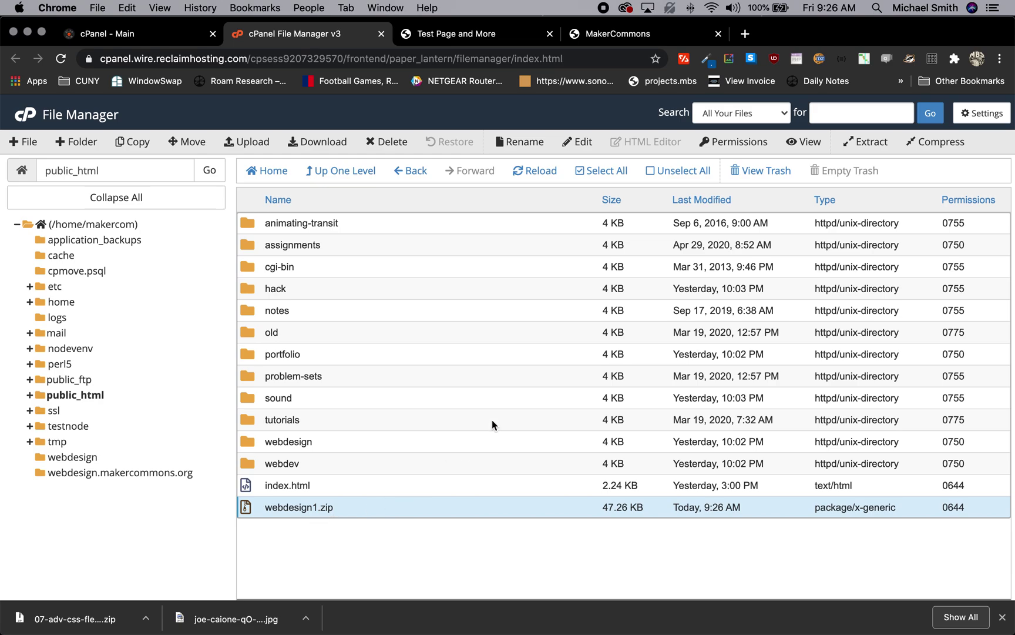
click(868, 146)
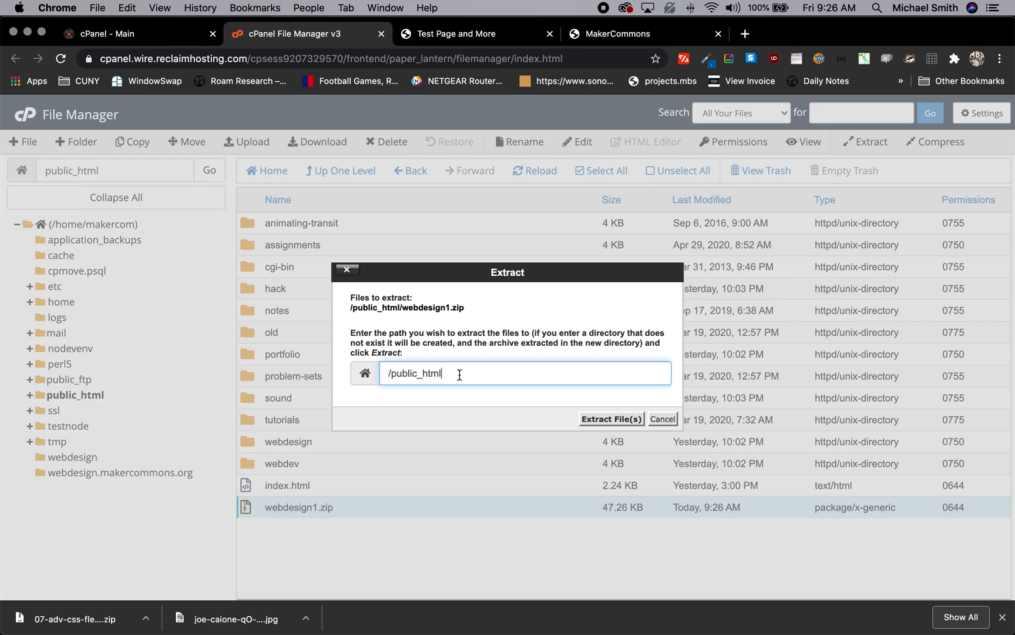
text(/tutorials)
key(BackSpace)
key(BackSpace)
key(BackSpace)
key(BackSpace)
key(BackSpace)
key(BackSpace)
key(BackSpace)
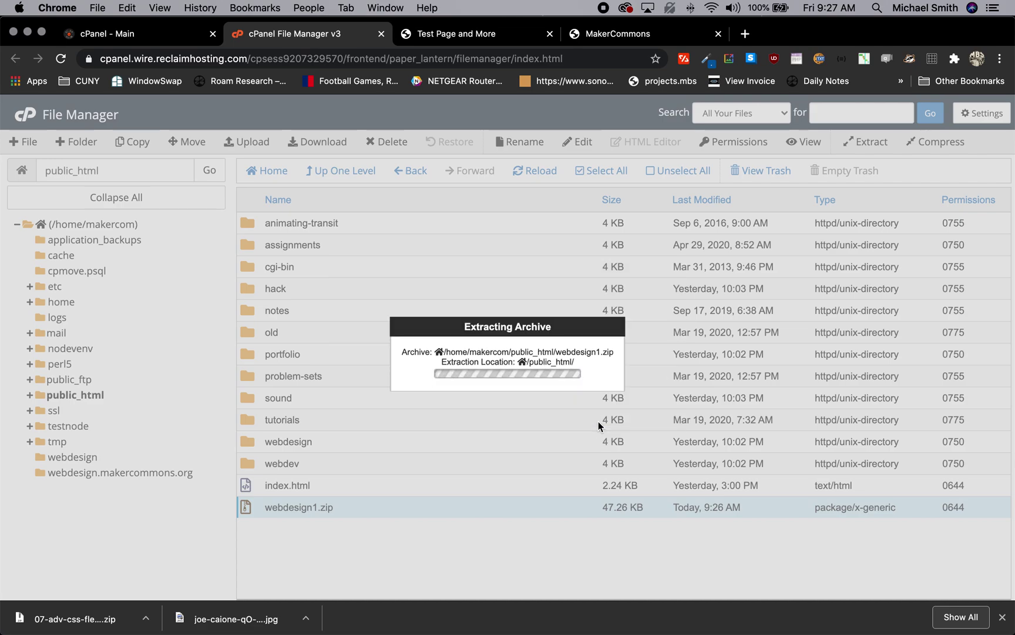
- Review the extraction results for the webdesign1 subfolders, the test files and images/puppy.jpg
drag(414, 247, 352, 247)
drag(529, 259, 414, 262)
drag(533, 285, 350, 284)
click(541, 296)
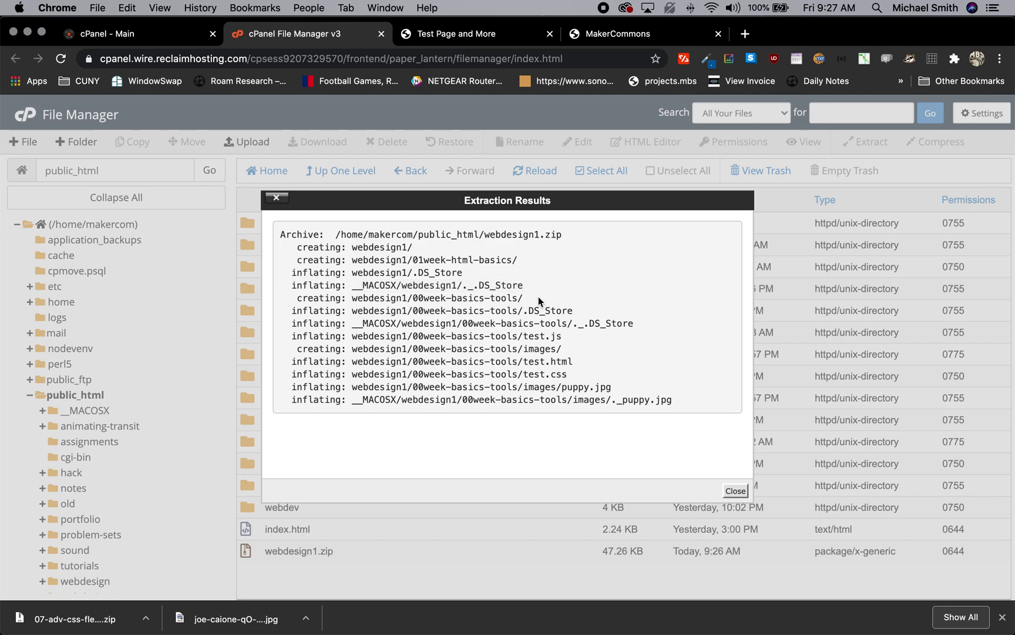
drag(535, 302, 412, 296)
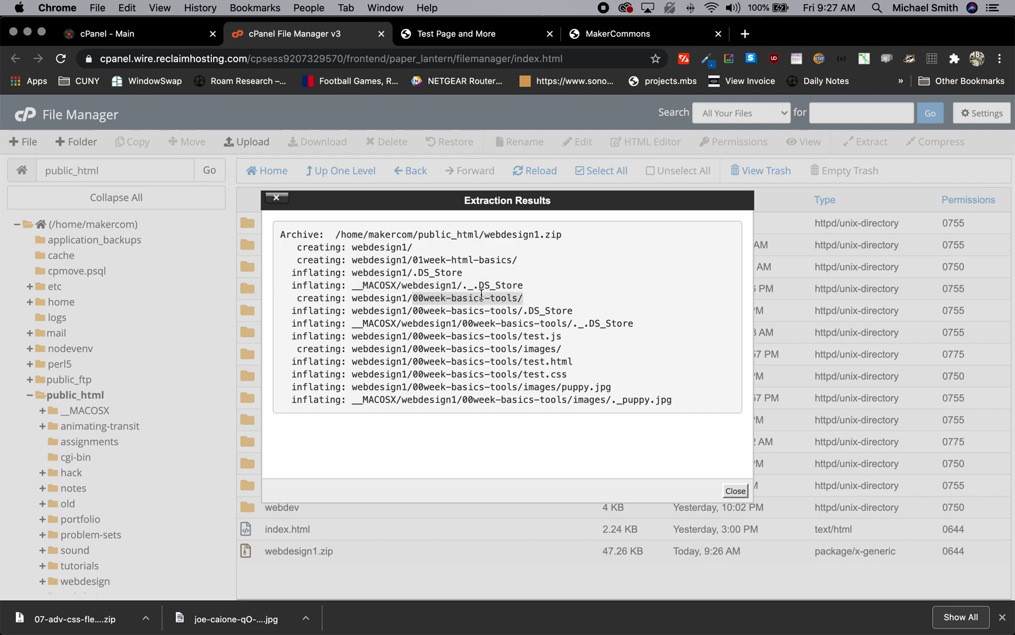
drag(571, 336, 530, 374)
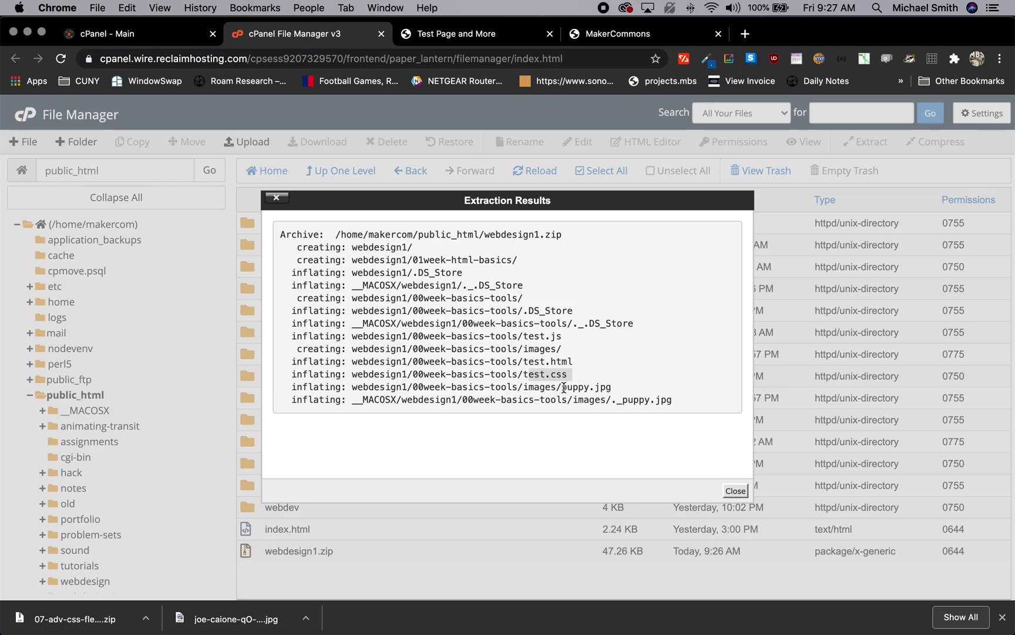
drag(612, 386, 559, 386)
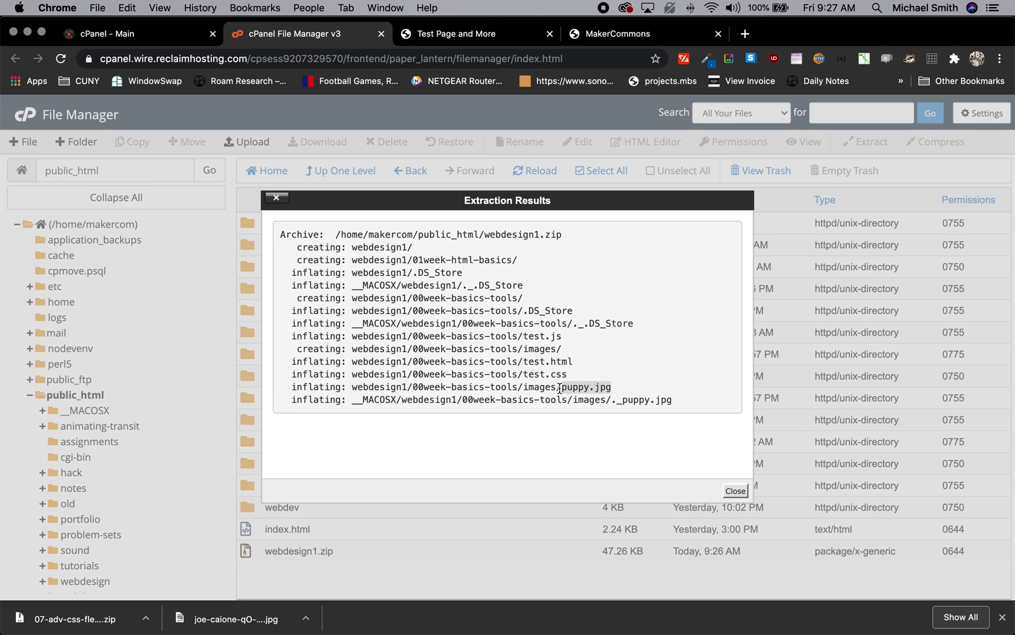
- Close the extraction results and check the contents of webdesign1 and its 00week-basics-tools subfolder, then return to public_html
click(735, 490)
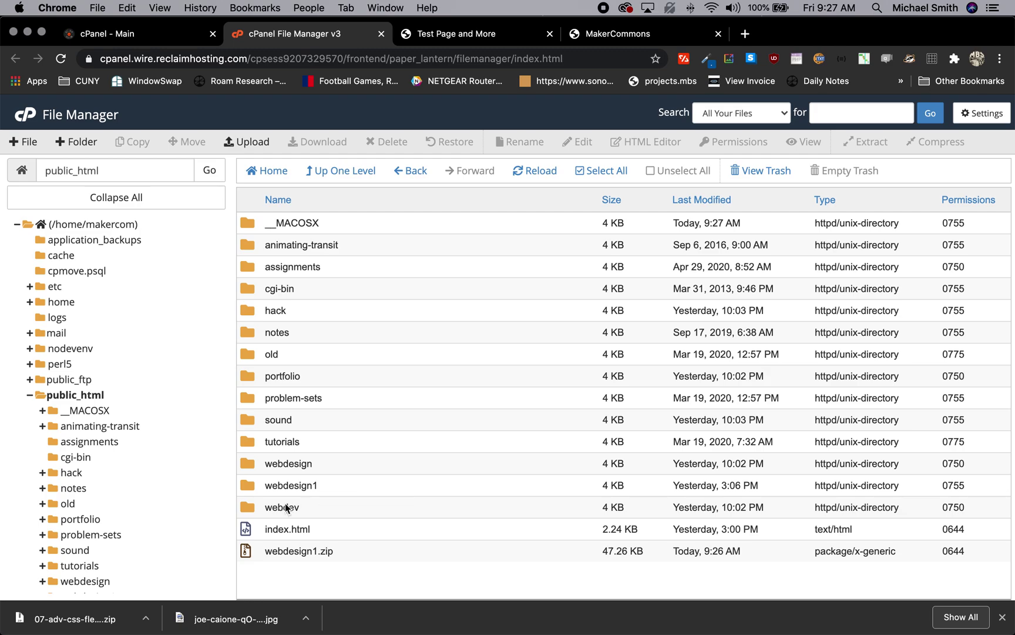
double_click(247, 486)
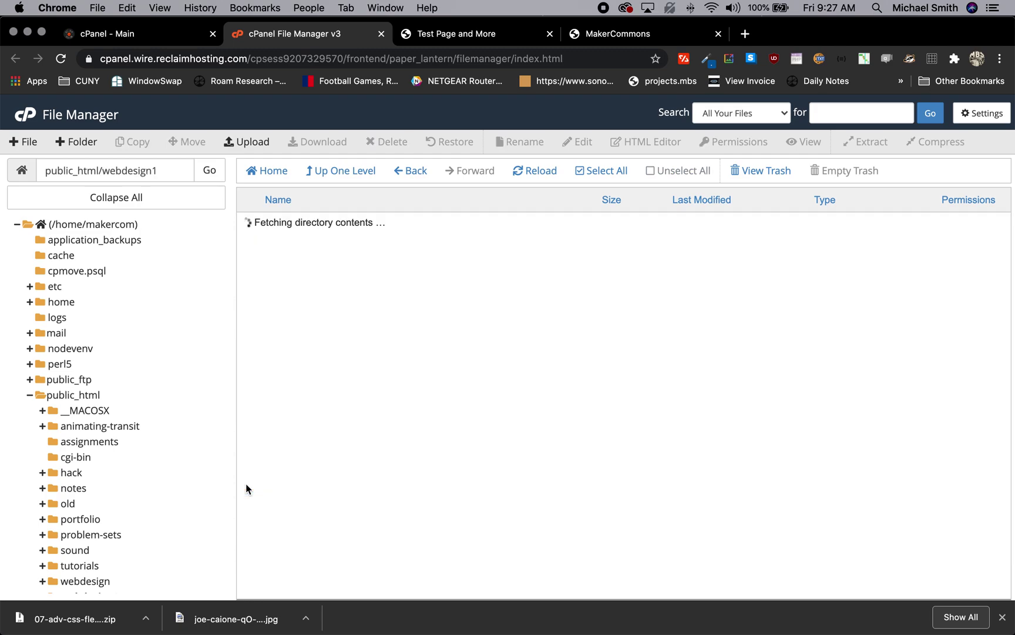
double_click(246, 227)
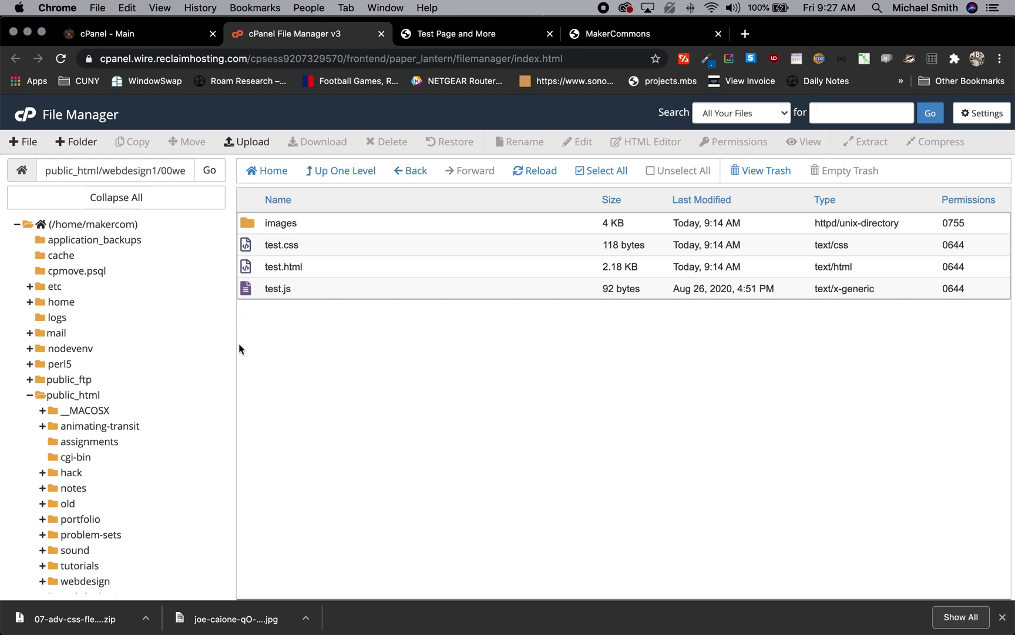
click(342, 171)
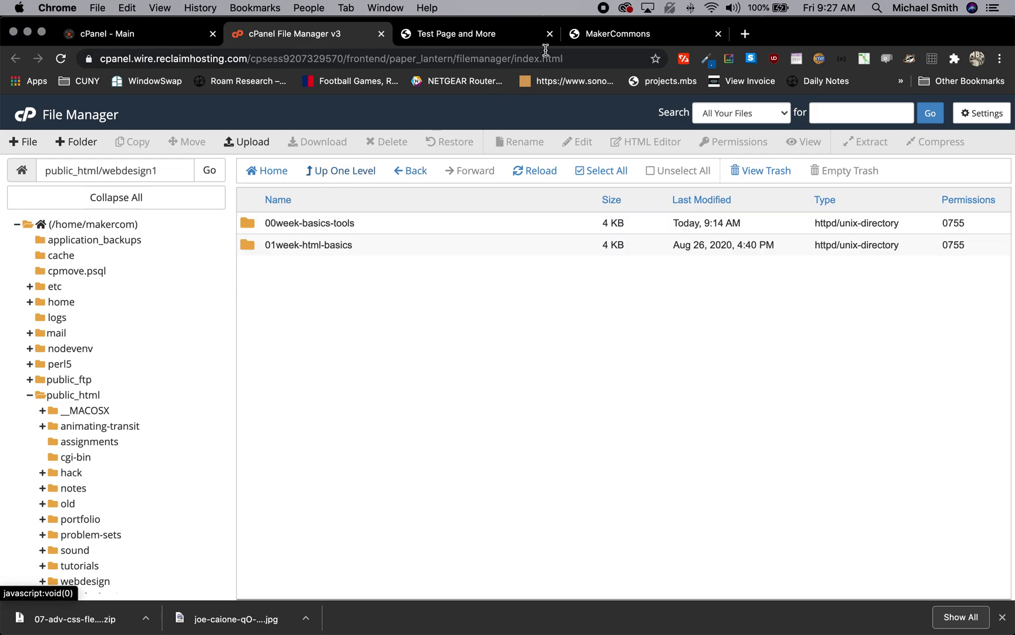
click(248, 141)
key(super+w)
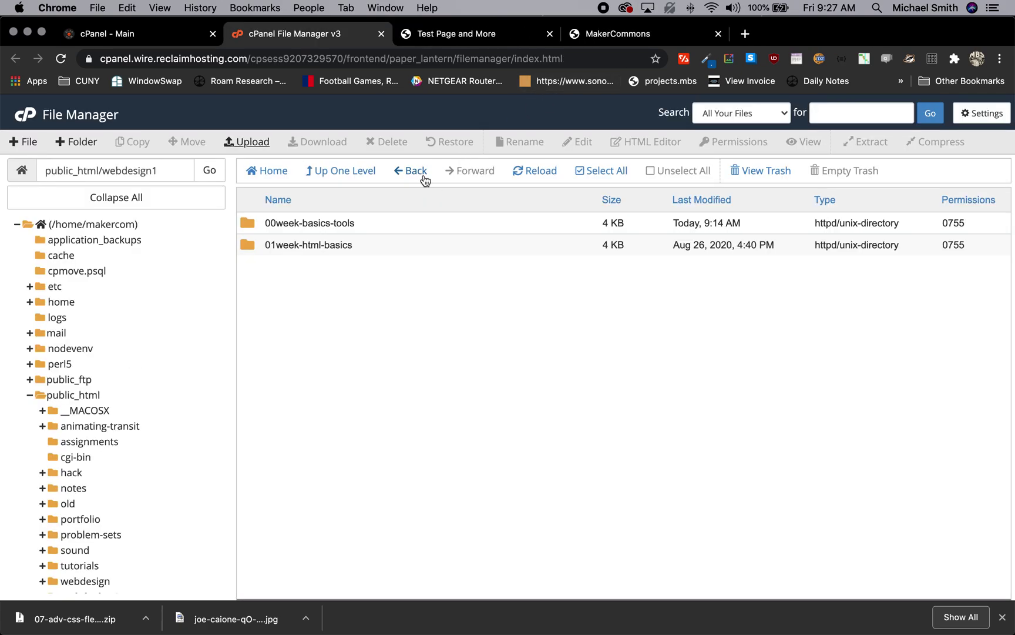
click(358, 171)
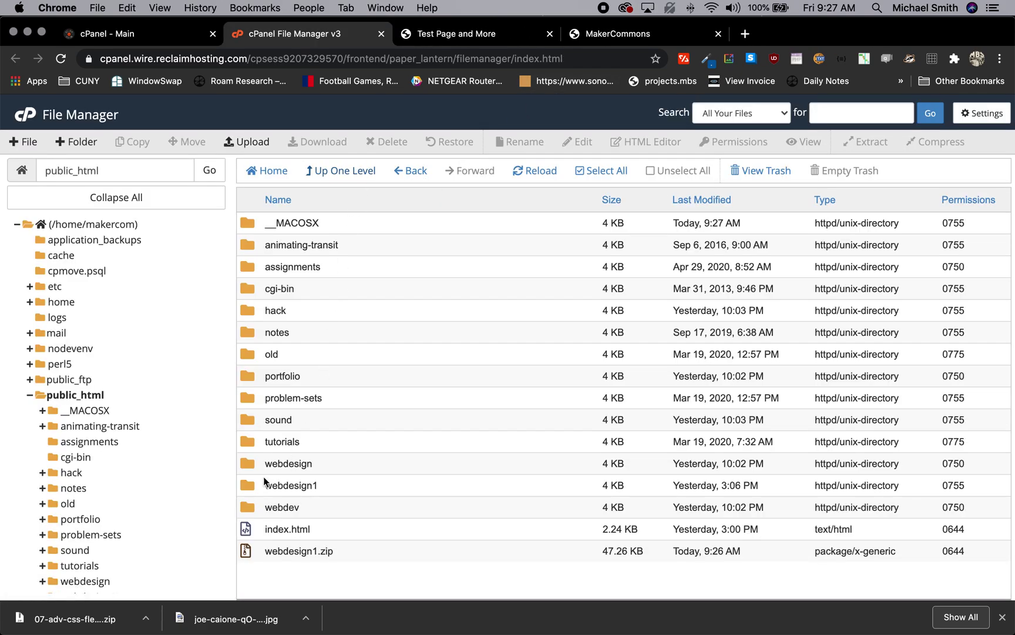
click(251, 488)
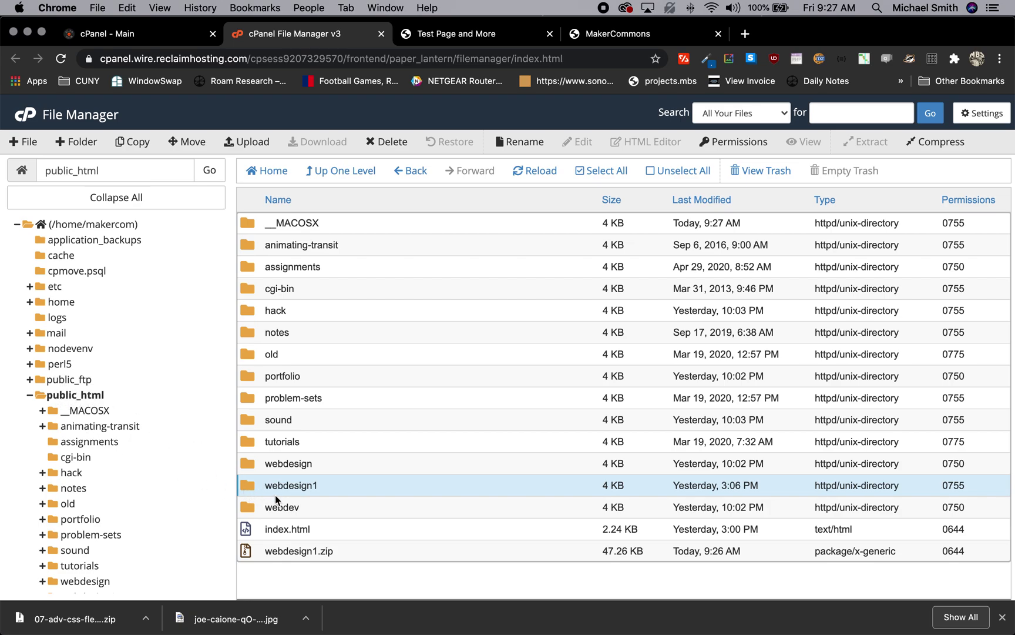
- Browse to makercommons.org/webdesign1 and open test.html from the 00week-basics-tools folder to check the live page
click(602, 34)
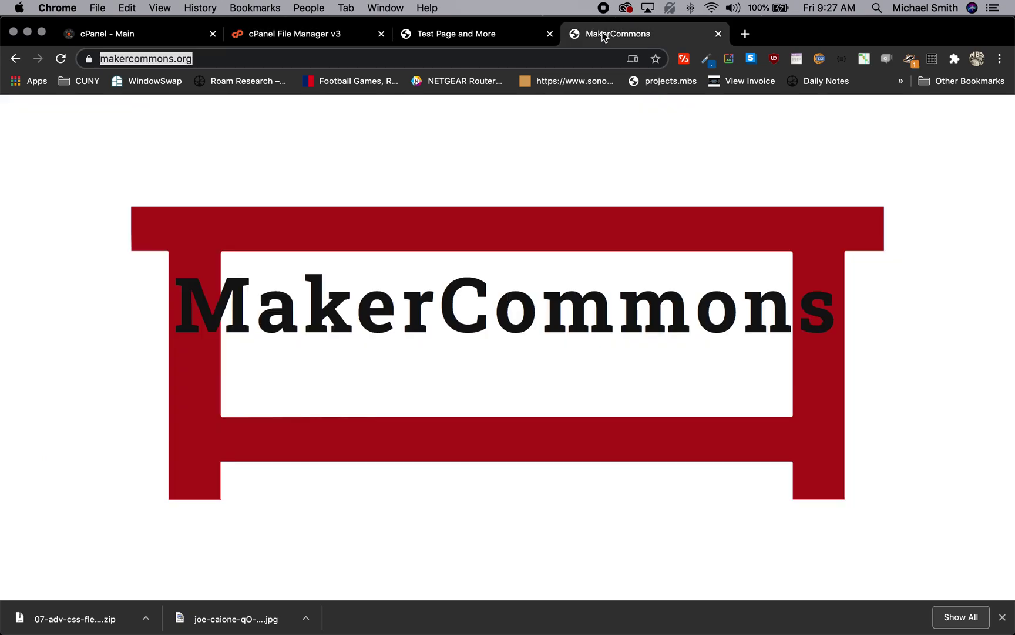
click(249, 61)
text(webdesign)
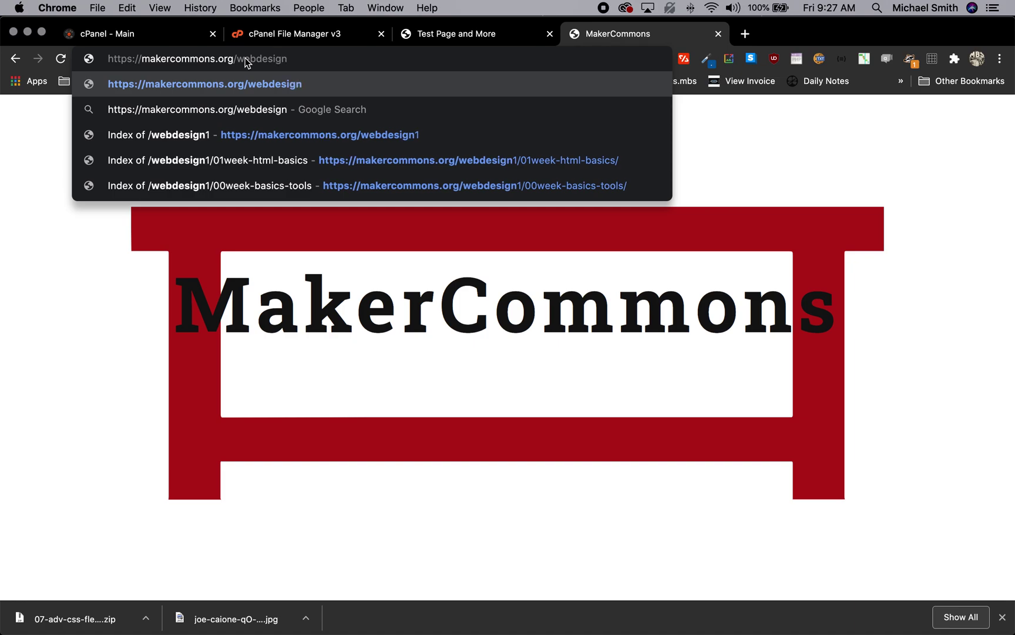
text(1)
key(Return)
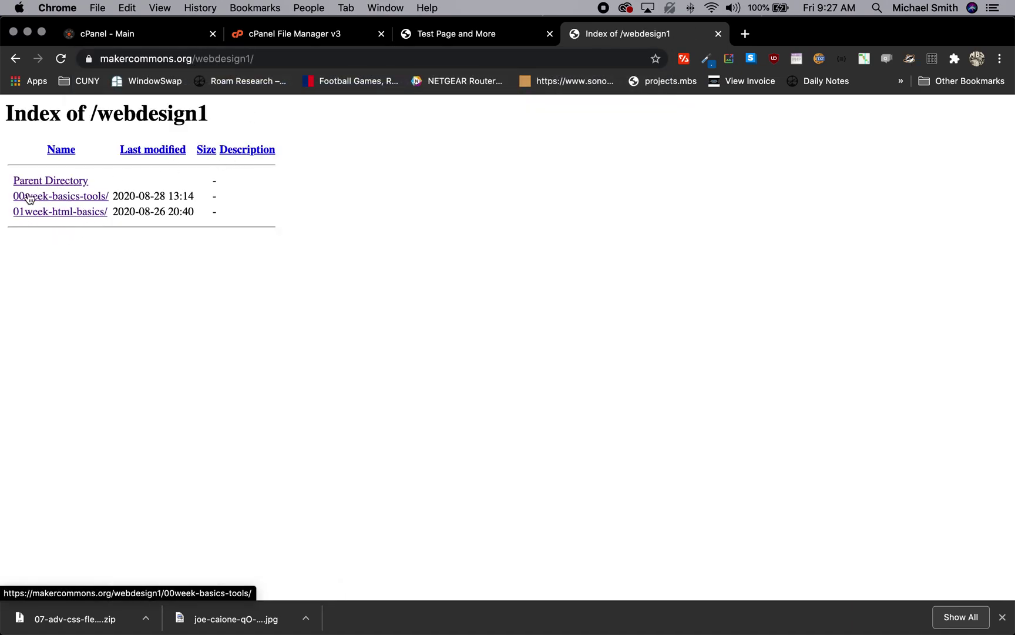
click(58, 201)
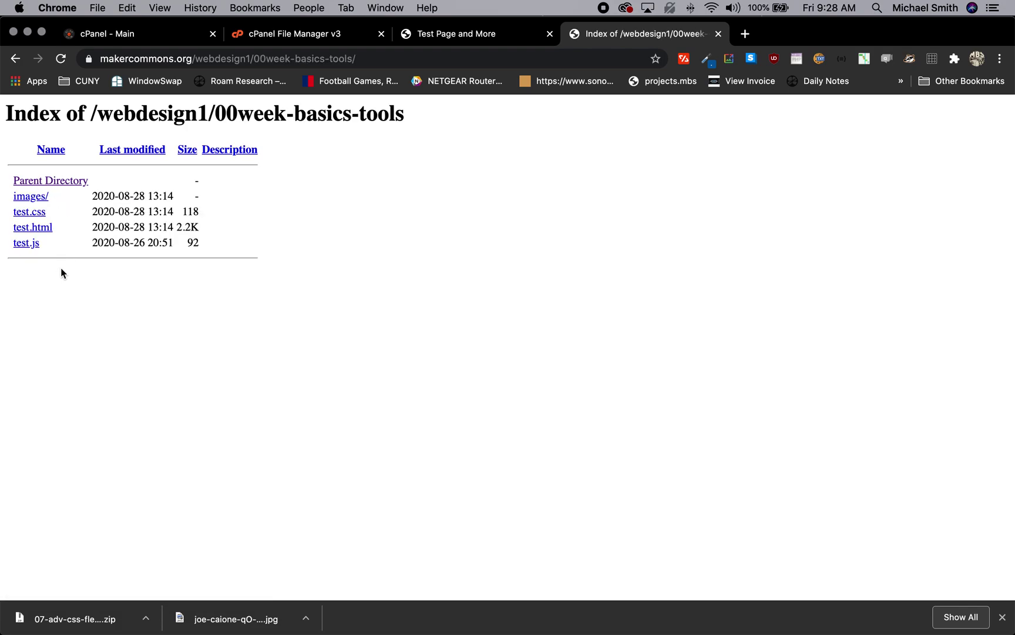
click(46, 228)
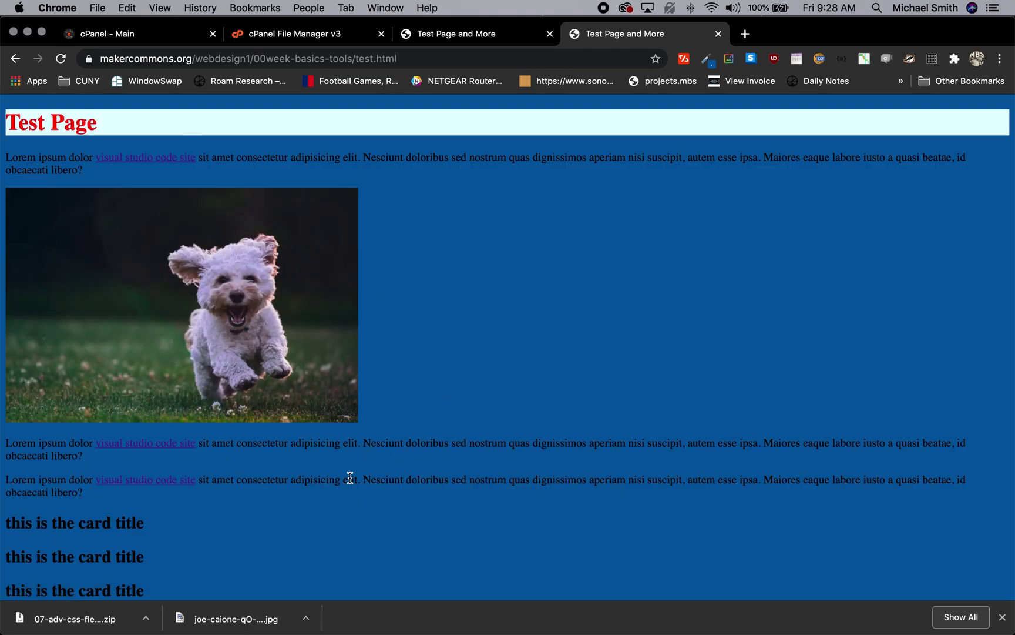
- Dismiss the downloads bar and close both Test Page and More tabs to return to the File Manager
click(1002, 617)
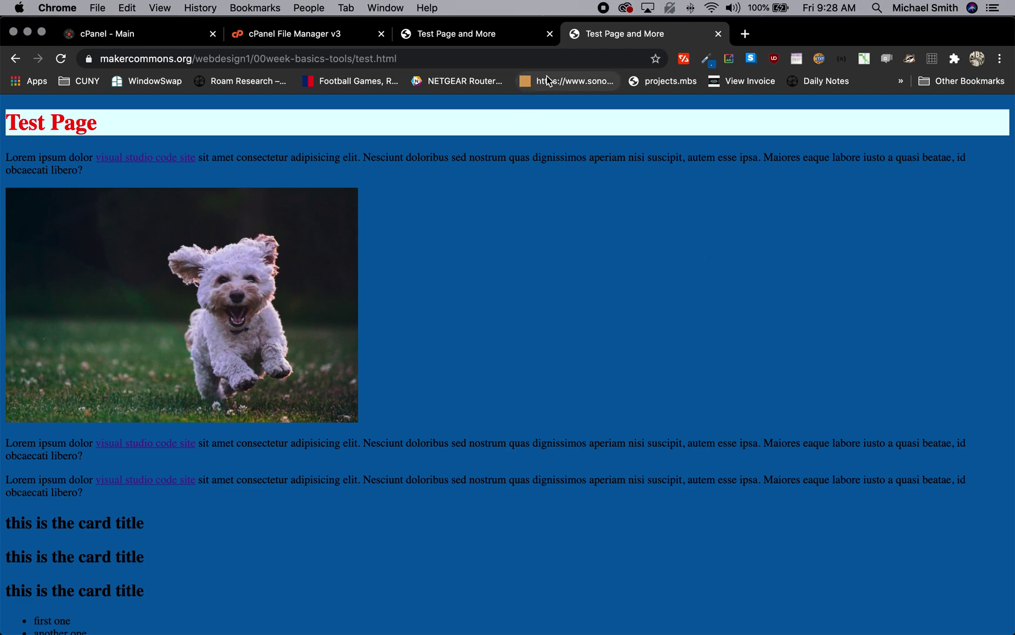
click(718, 33)
click(550, 34)
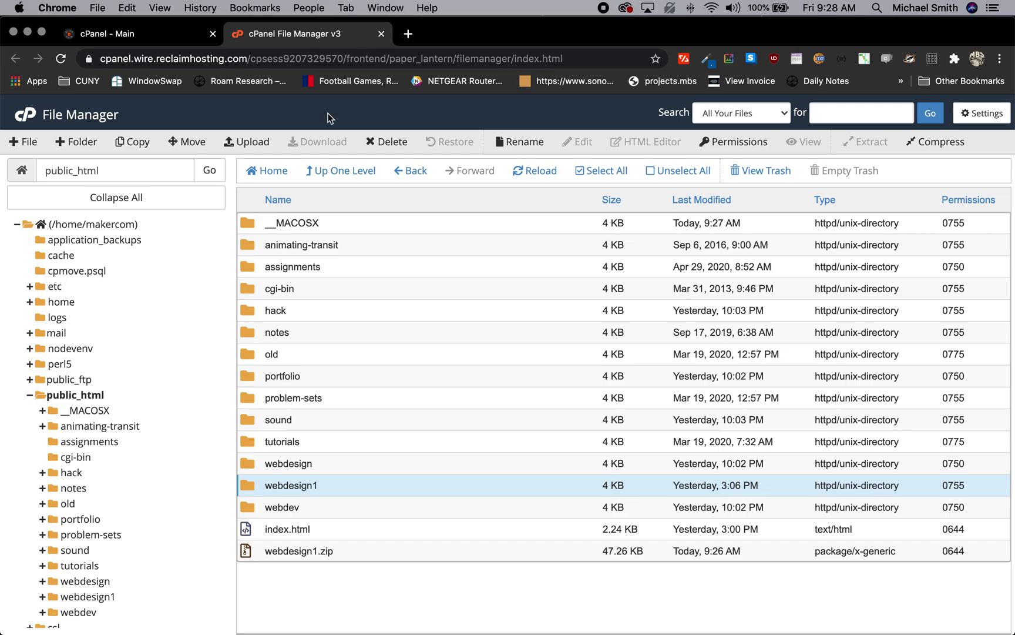
- Permanently delete webdesign1.zip from public_html, skipping the trash
click(244, 487)
click(242, 487)
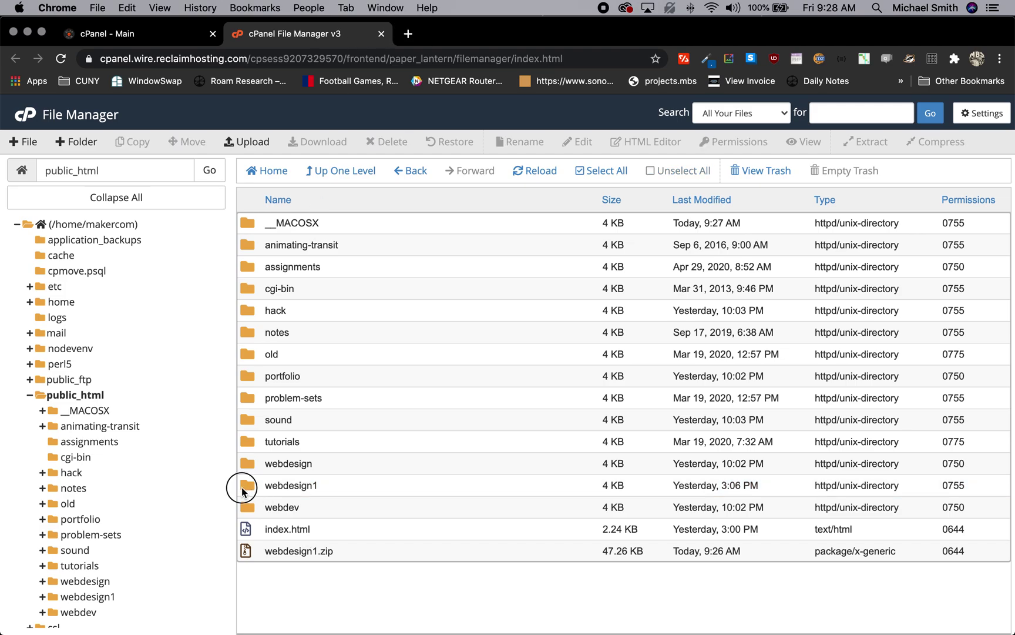
click(246, 553)
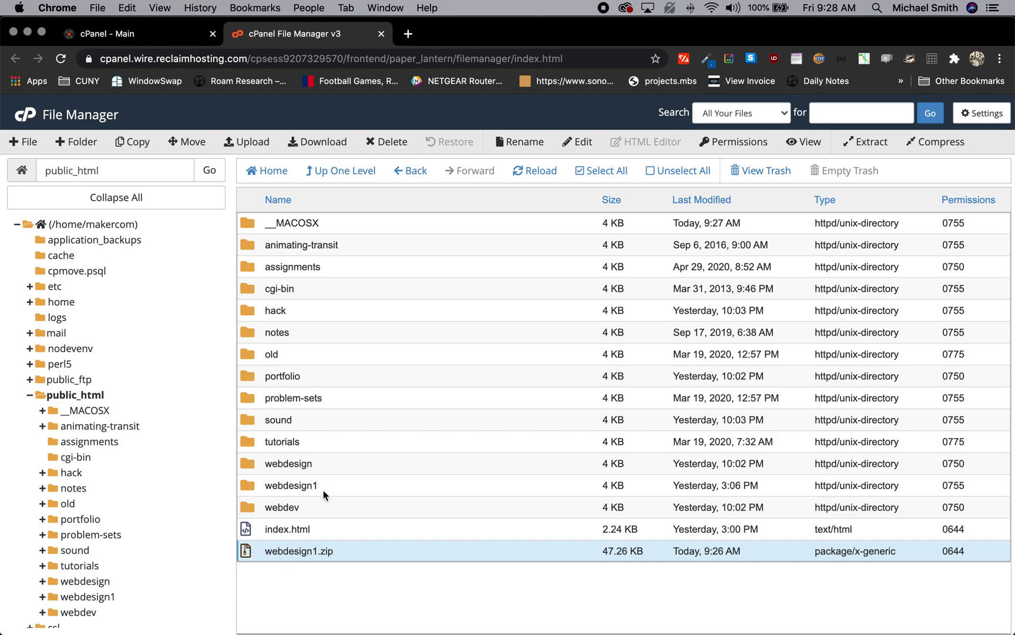
click(386, 141)
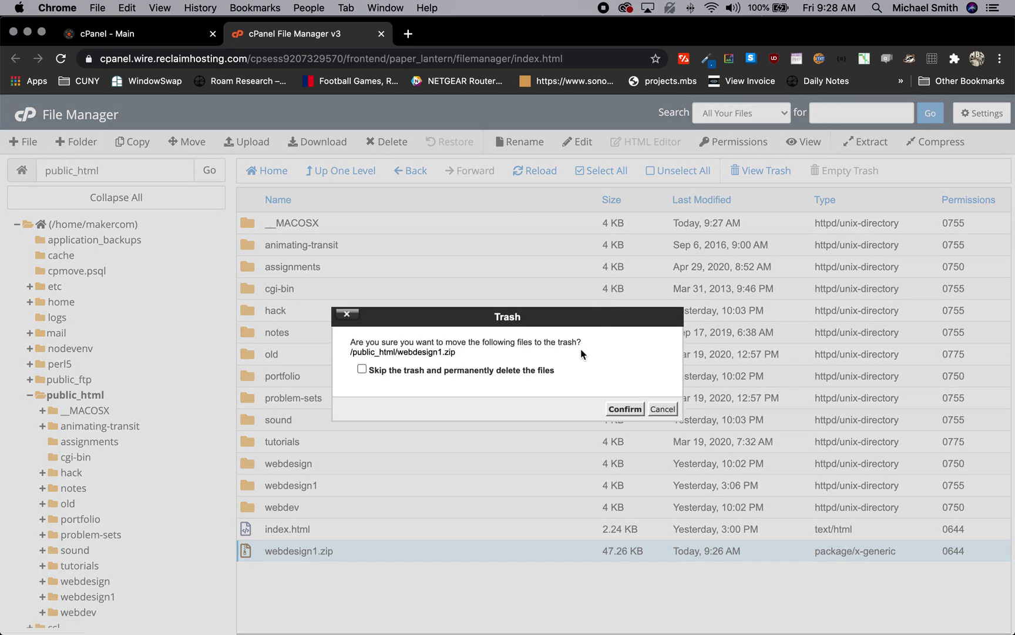
click(362, 369)
click(626, 410)
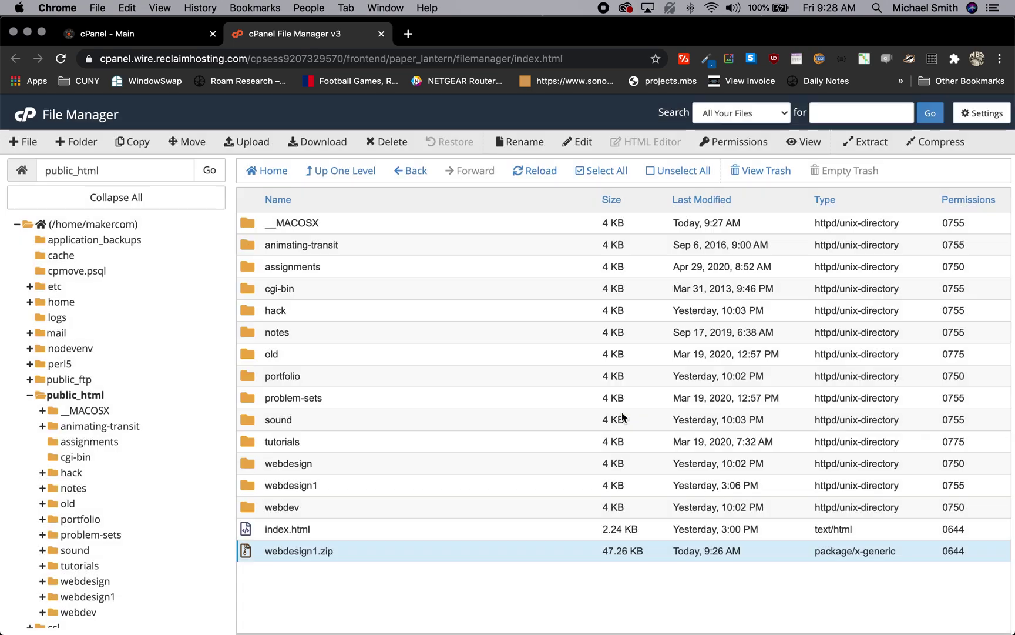
- Look inside webdesign1 and its 01week-html-basics subfolder, and go back up one level
double_click(250, 486)
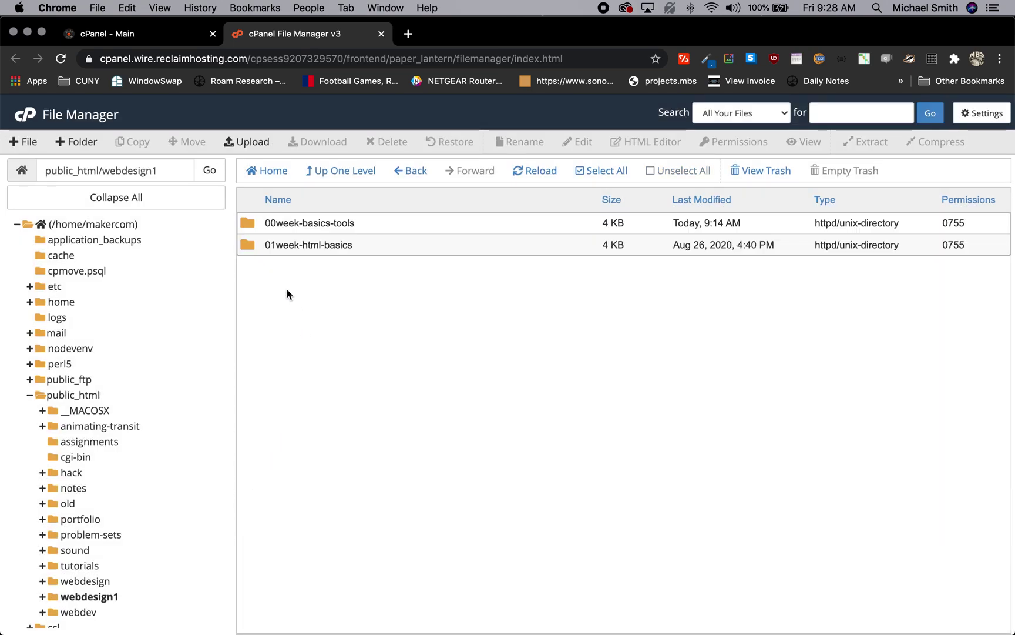
double_click(247, 245)
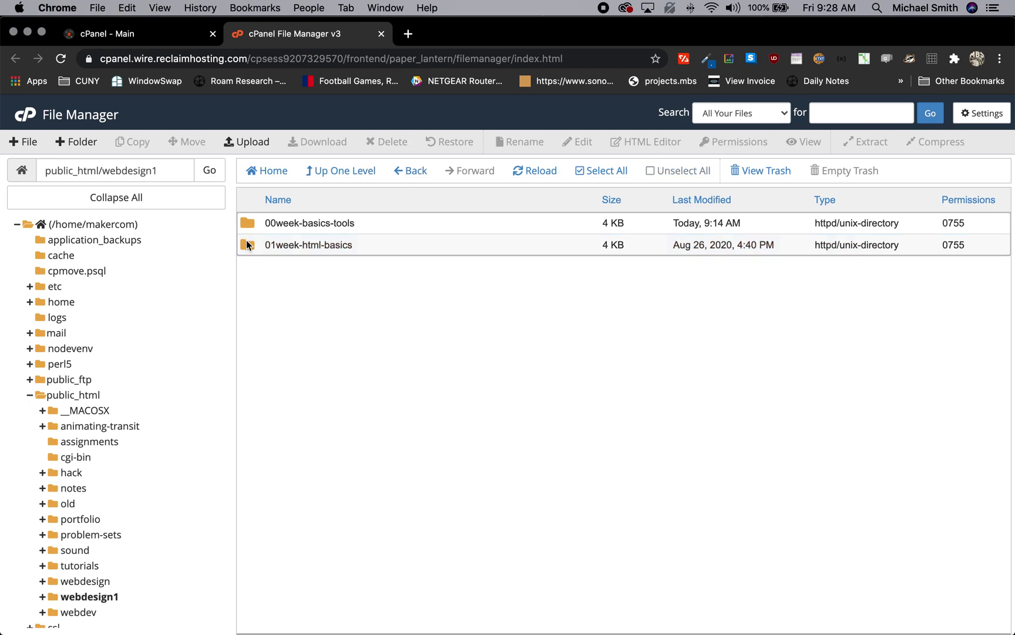
click(349, 170)
- Switch to Visual Studio Code and create a file named new.html in the 01week-html-basics folder
key(super+Tab)
key(super+Tab)
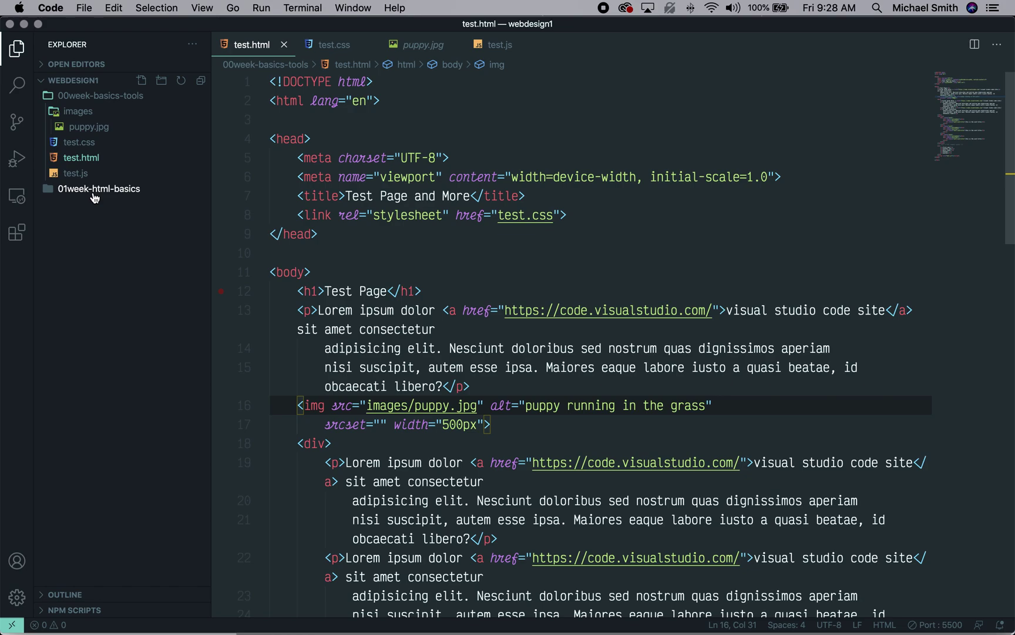
click(94, 195)
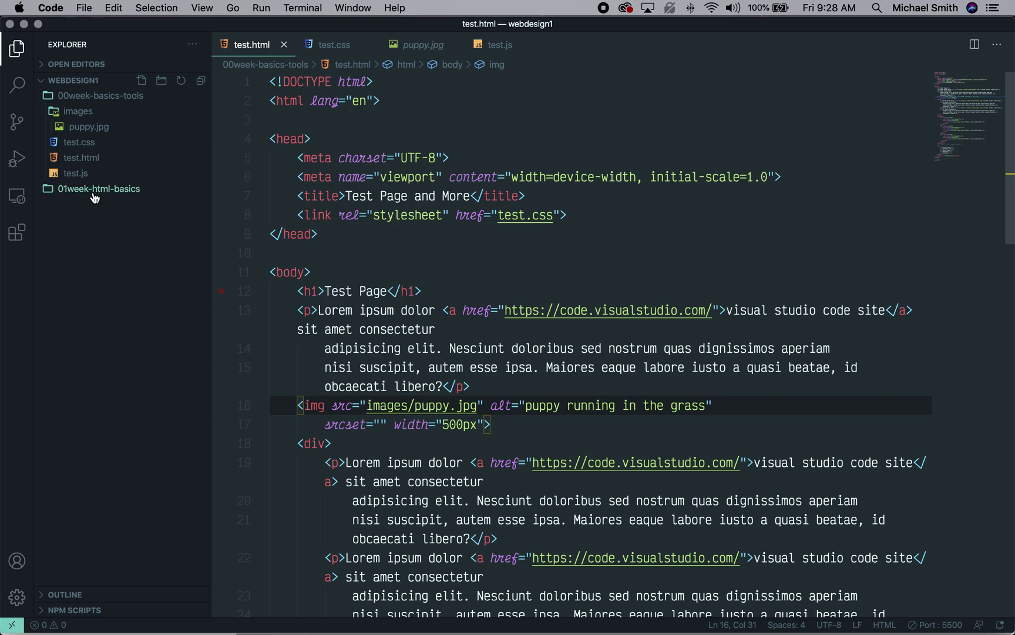
click(142, 81)
text(new.html)
key(Return)
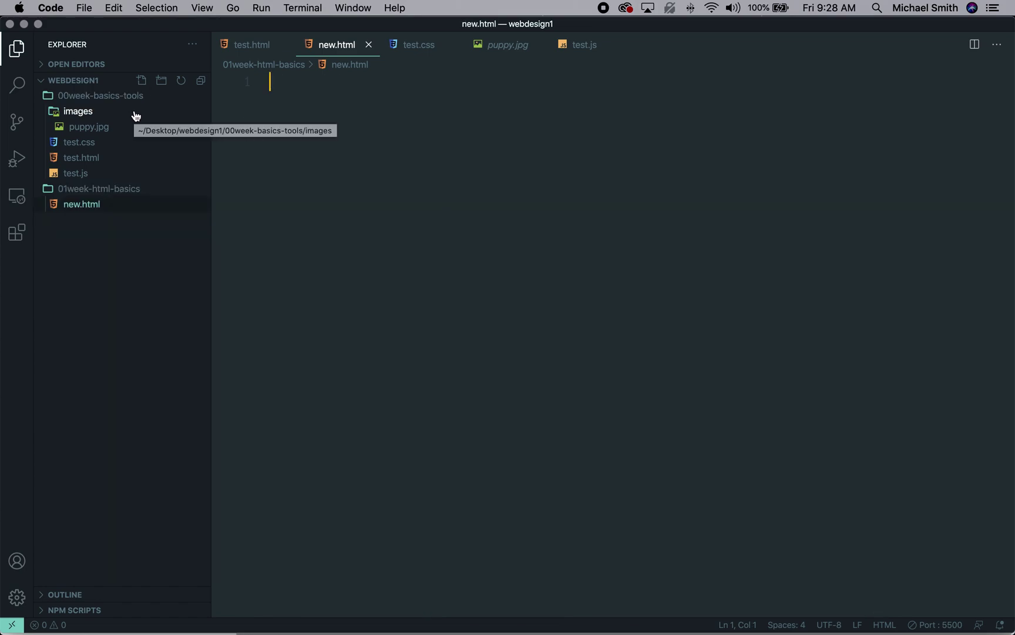
- Insert the HTML boilerplate into new.html and set the page title to "new html"
text(!)
key(Tab)
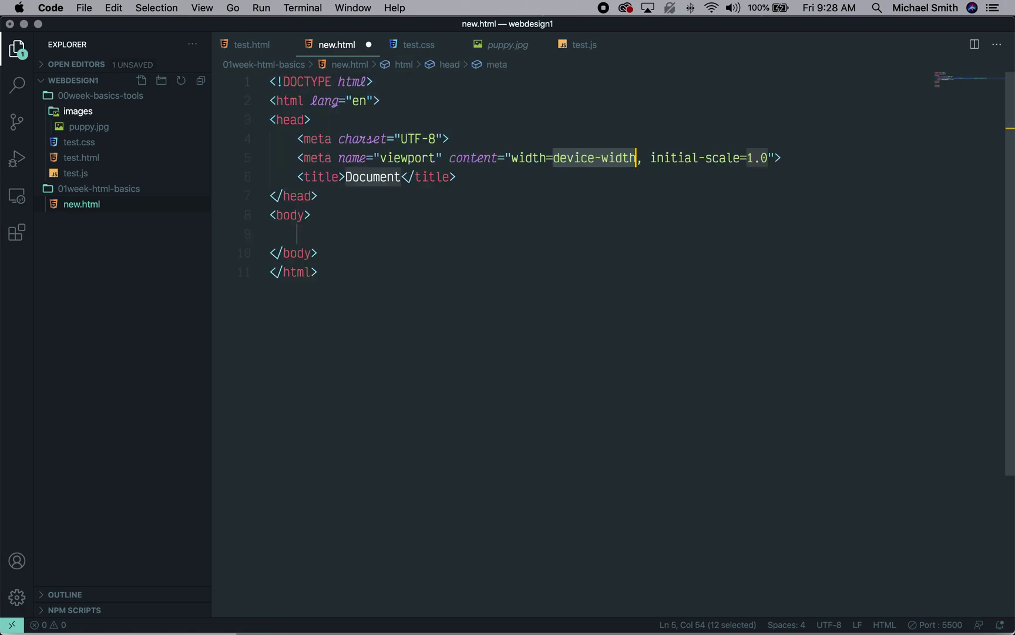
key(Tab)
key(Tab)
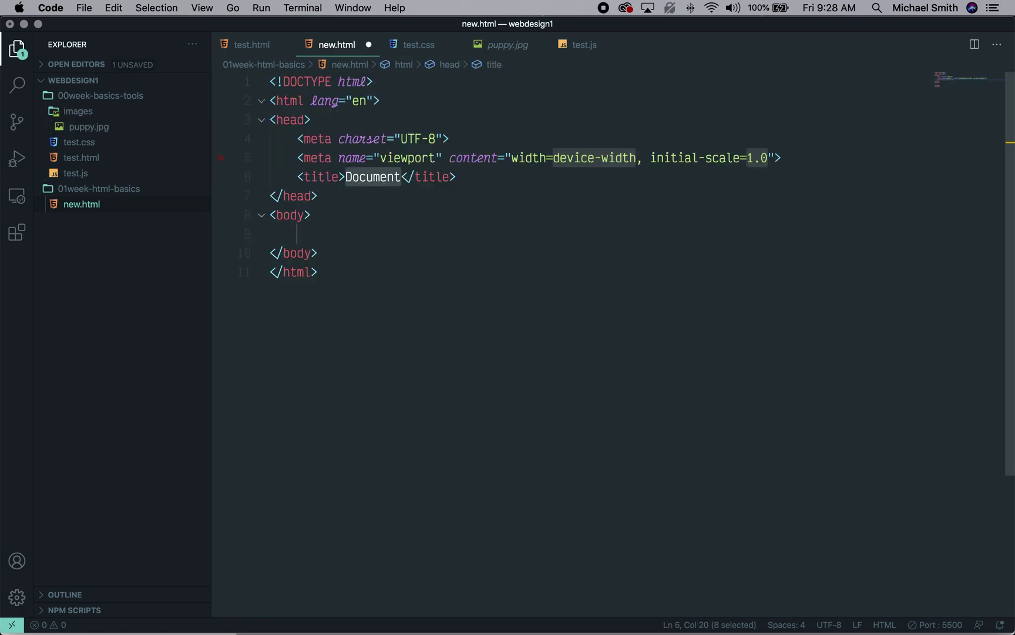
text(new )
text(html)
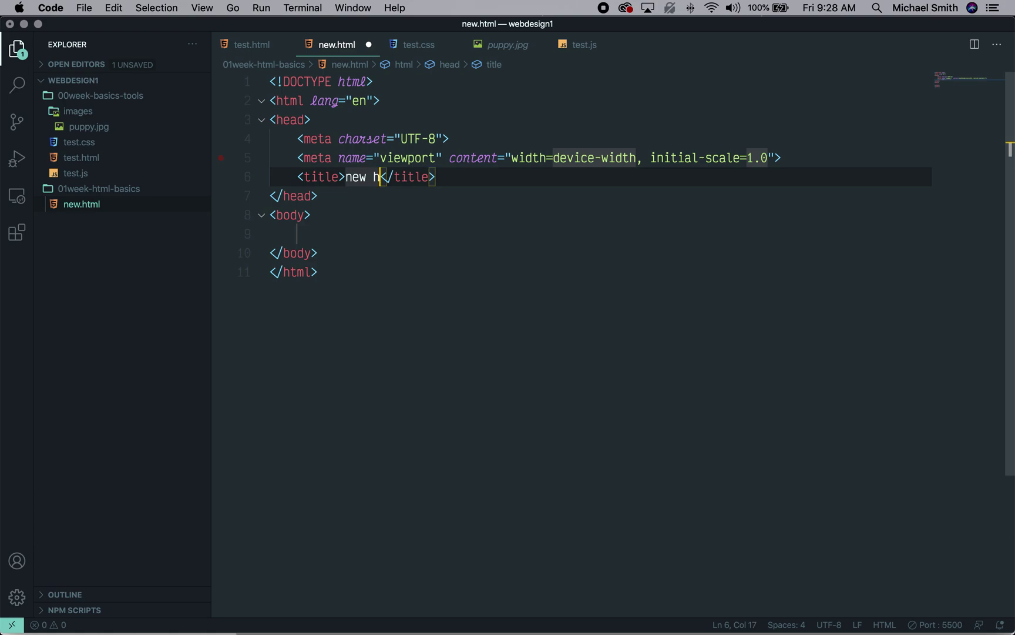
key(Tab)
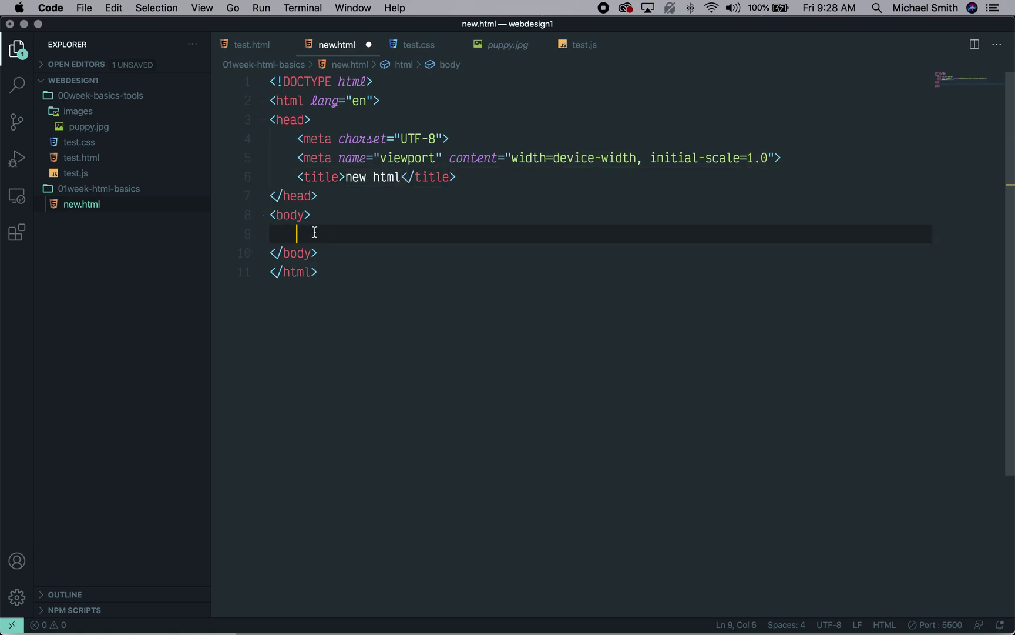
- Add an h1 heading reading "New HTML from week 1" to the body and save new.html
text(h1)
key(Tab)
text(New HTML from week 1</h1>)
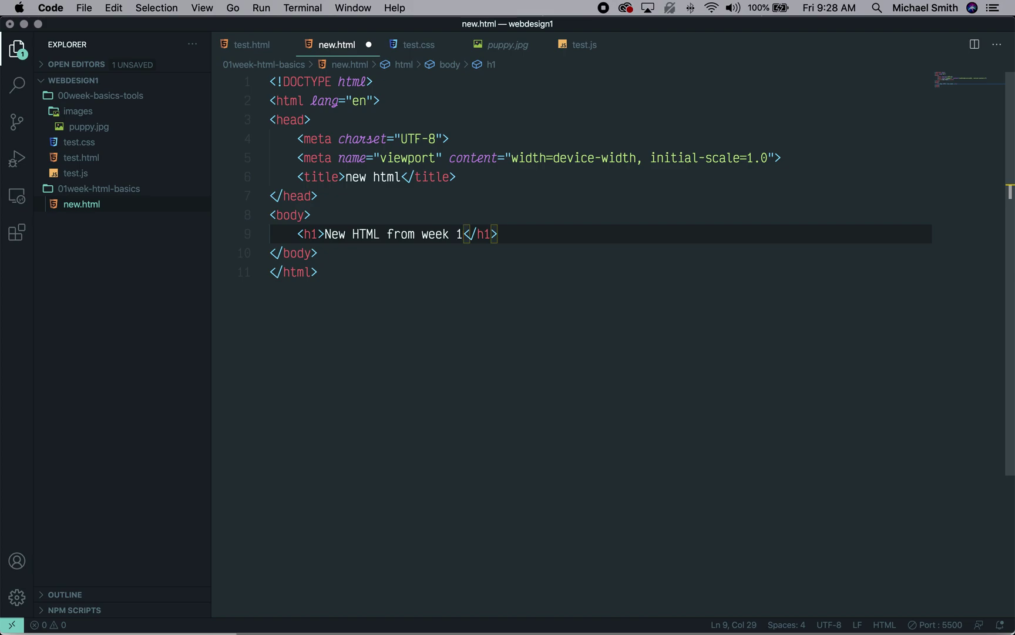
key(super+s)
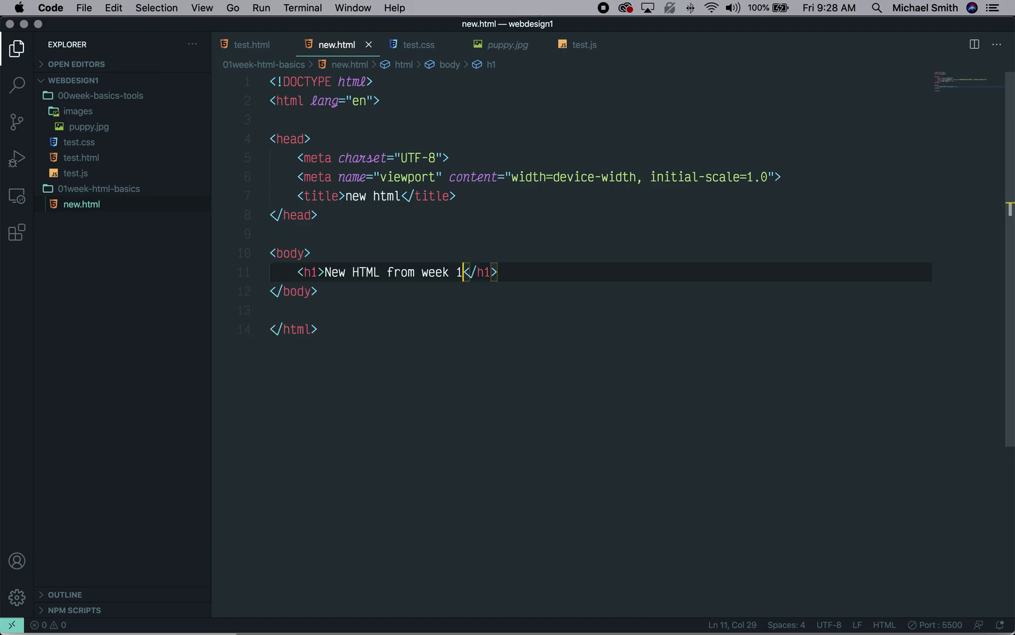
- Create two more files, new.css and new.js, in the 01week-html-basics folder
click(102, 190)
click(144, 83)
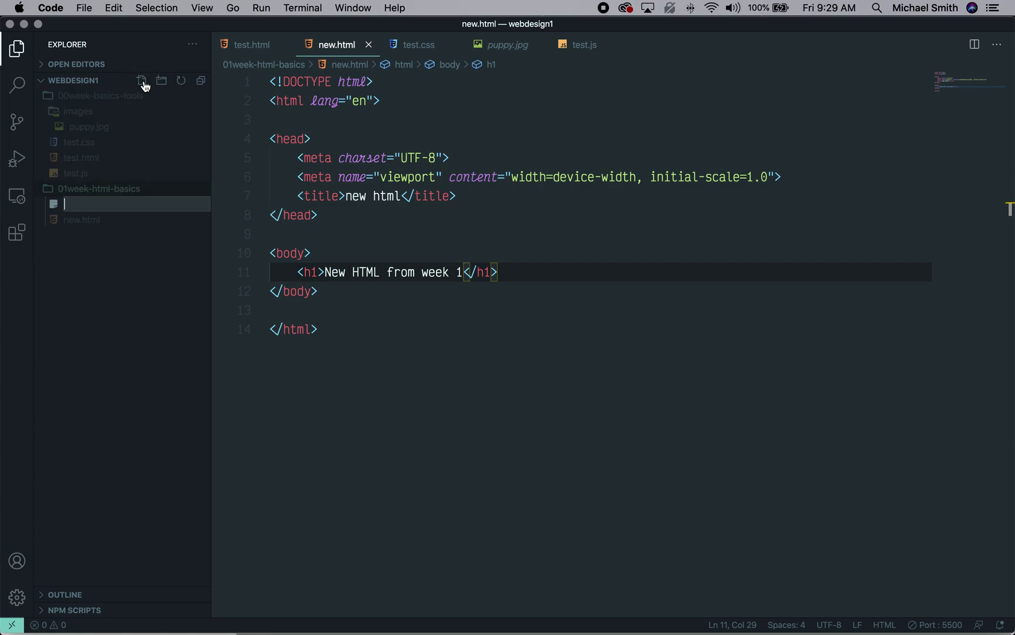
text(new.css)
key(Return)
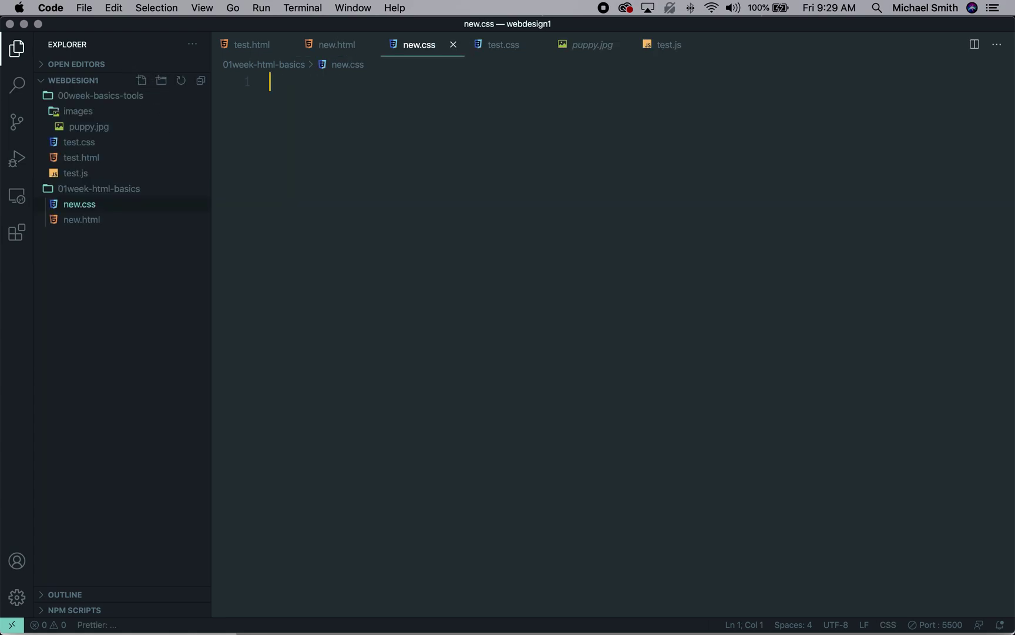
click(141, 80)
text(new.js)
key(Return)
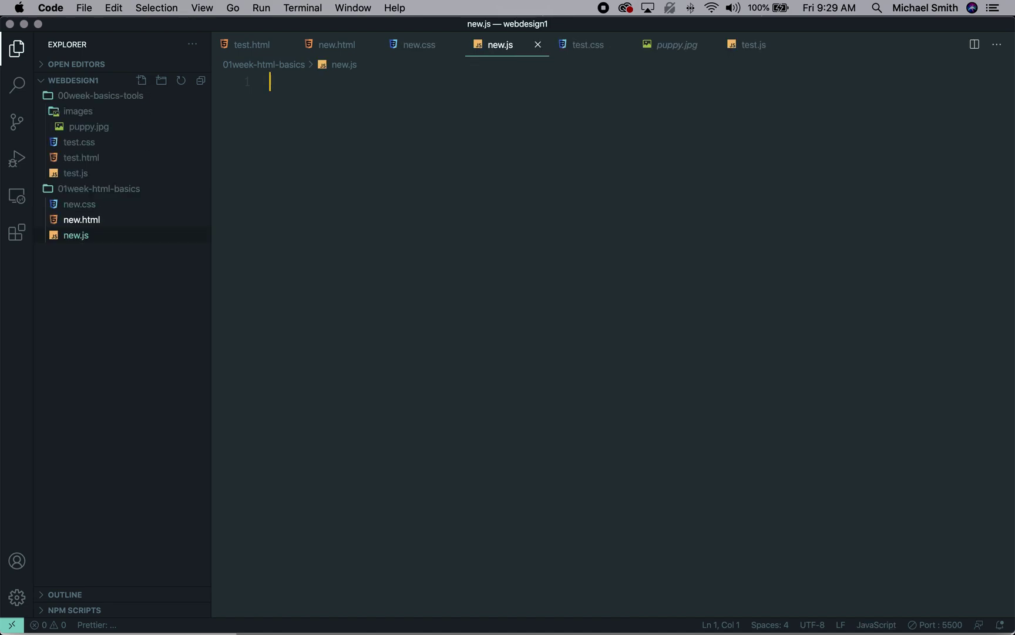
- Create an images subfolder in 01week-html-basics and collapse the parent folder in the file tree
click(163, 84)
text(images)
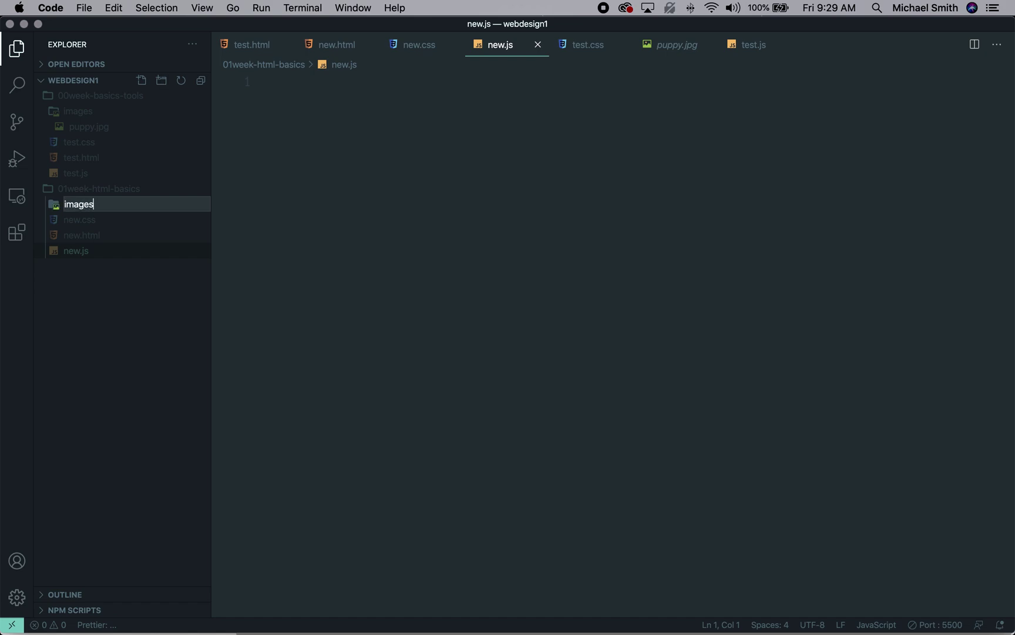
key(Return)
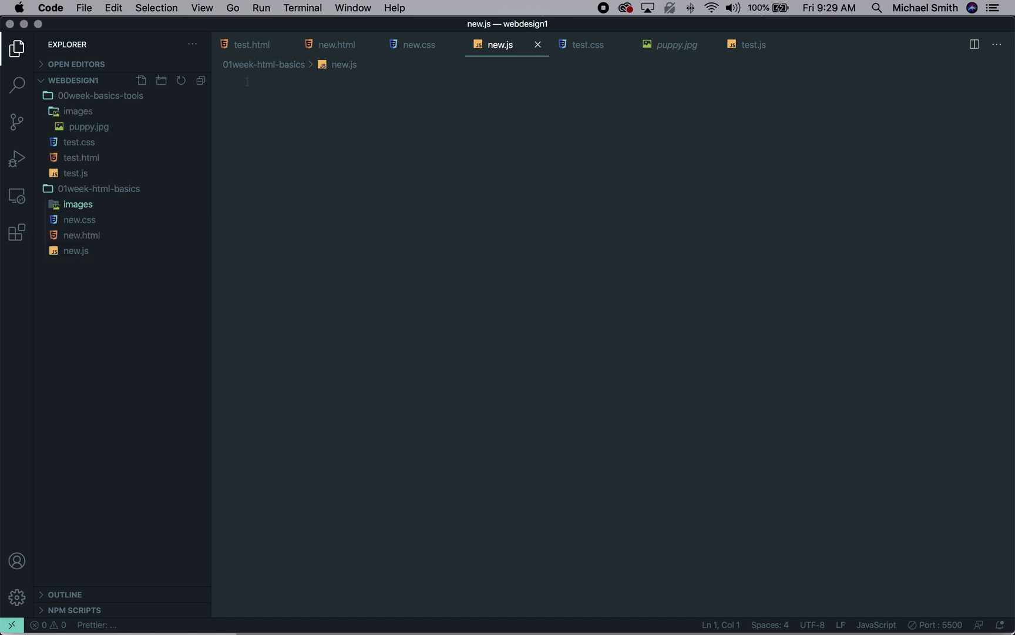
click(75, 191)
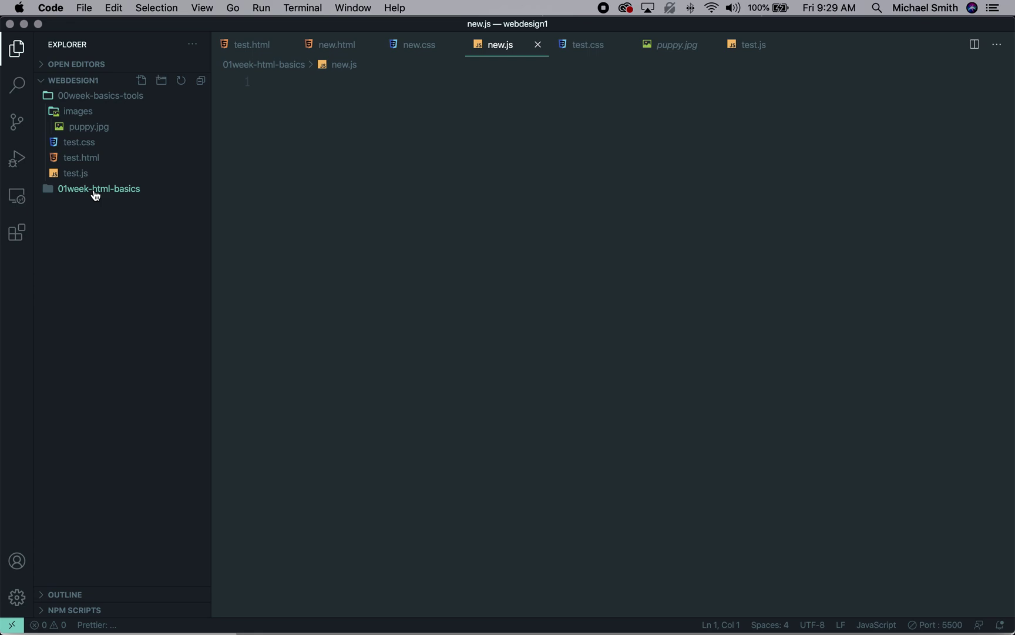
- Switch to Finder and compress the 01week-html-basics folder inside the Desktop's webdesign1 folder into a zip archive
click(87, 97)
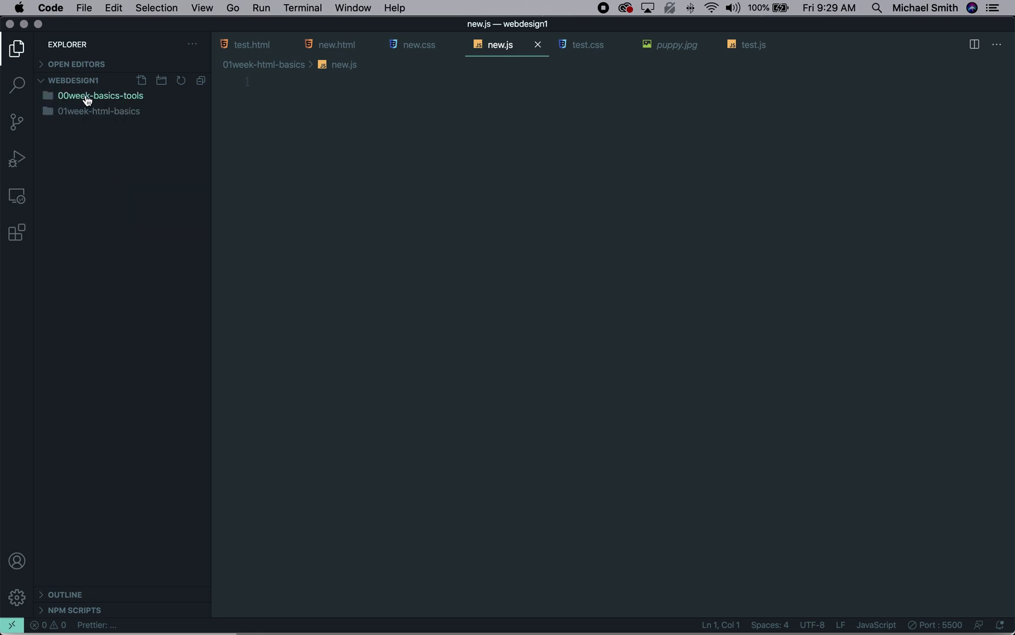
click(98, 115)
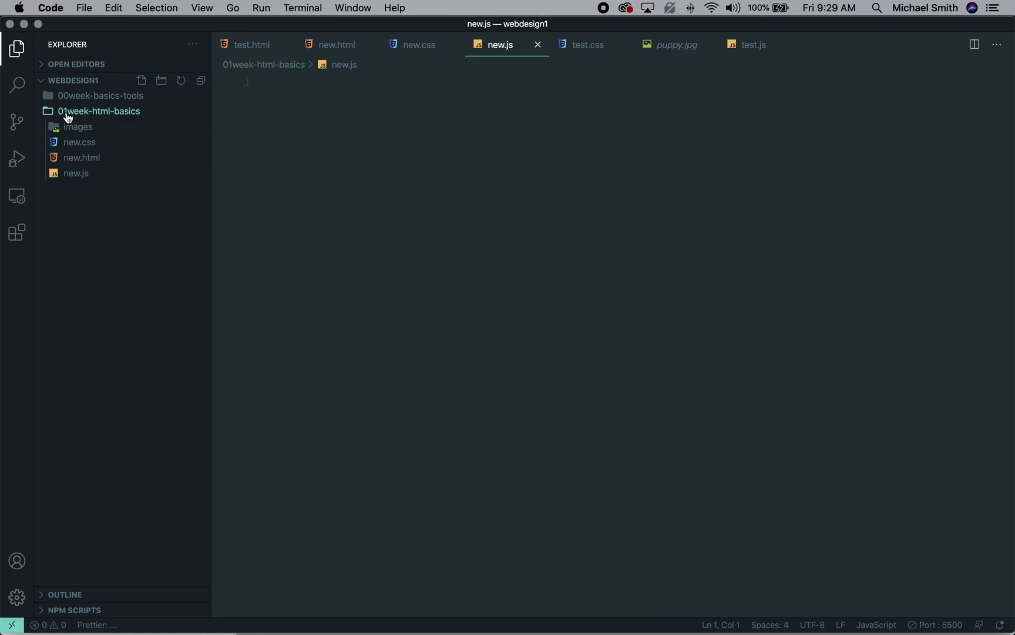
key(super+Tab)
key(super+Tab)
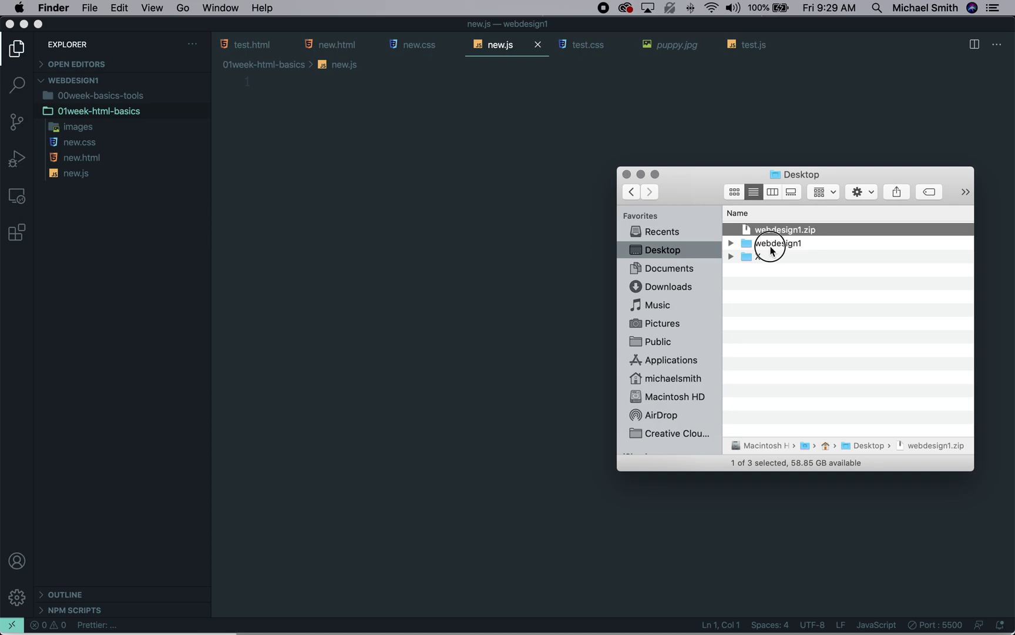
click(771, 249)
click(731, 243)
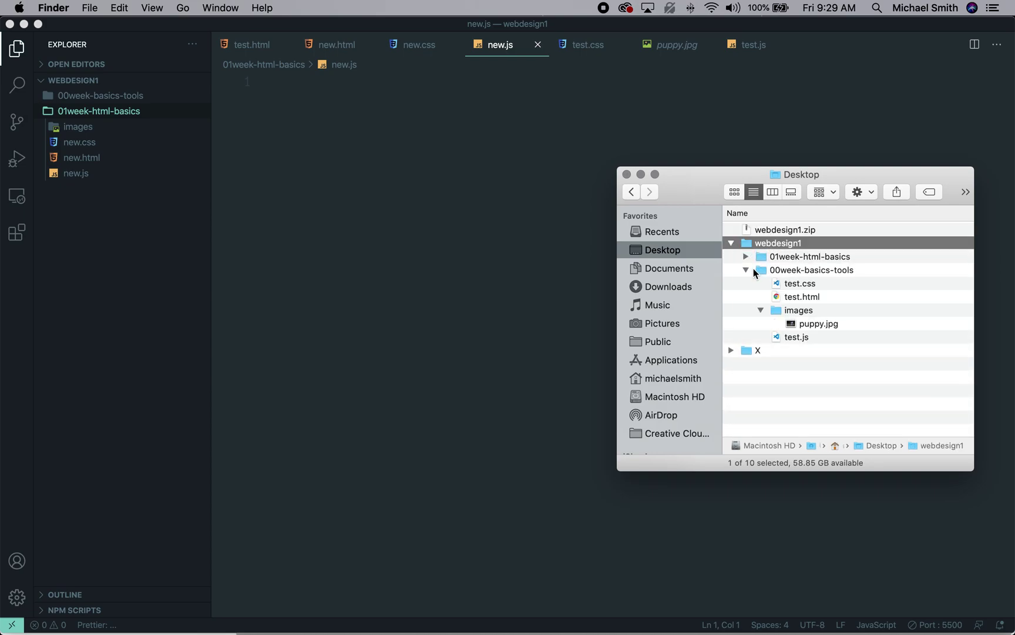
click(746, 270)
click(764, 259)
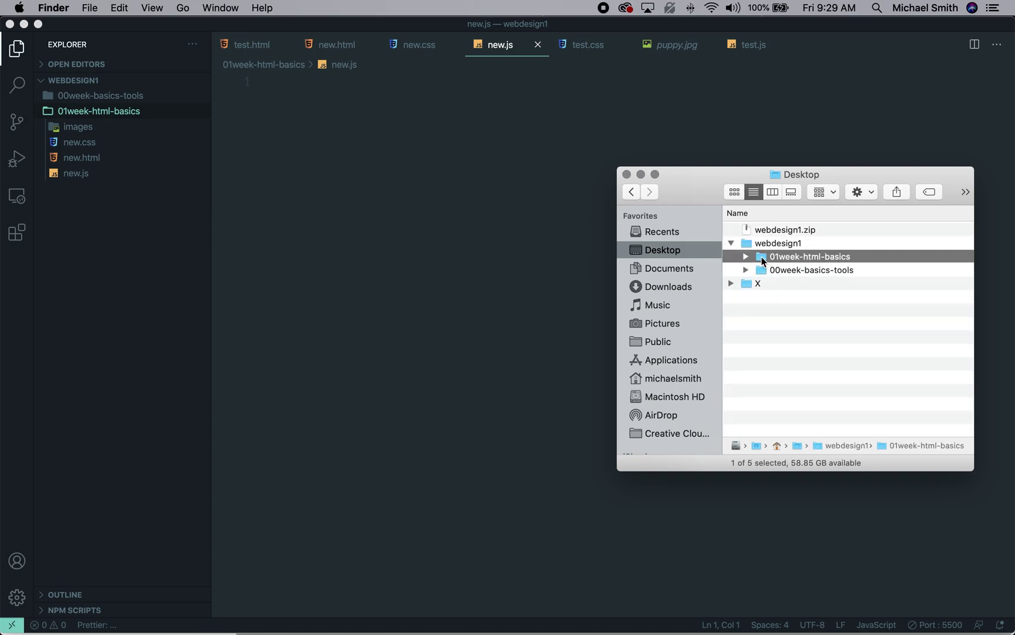
right_click(764, 261)
click(799, 334)
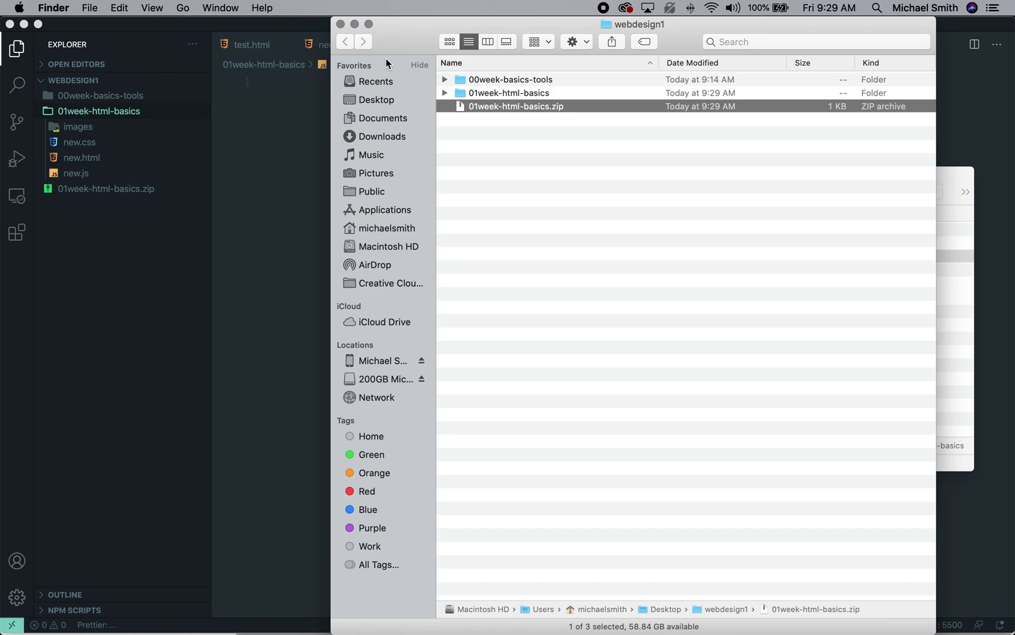
- Switch to cPanel File Manager in Chrome, go up to public_html and reopen its webdesign1 folder
key(super+Tab)
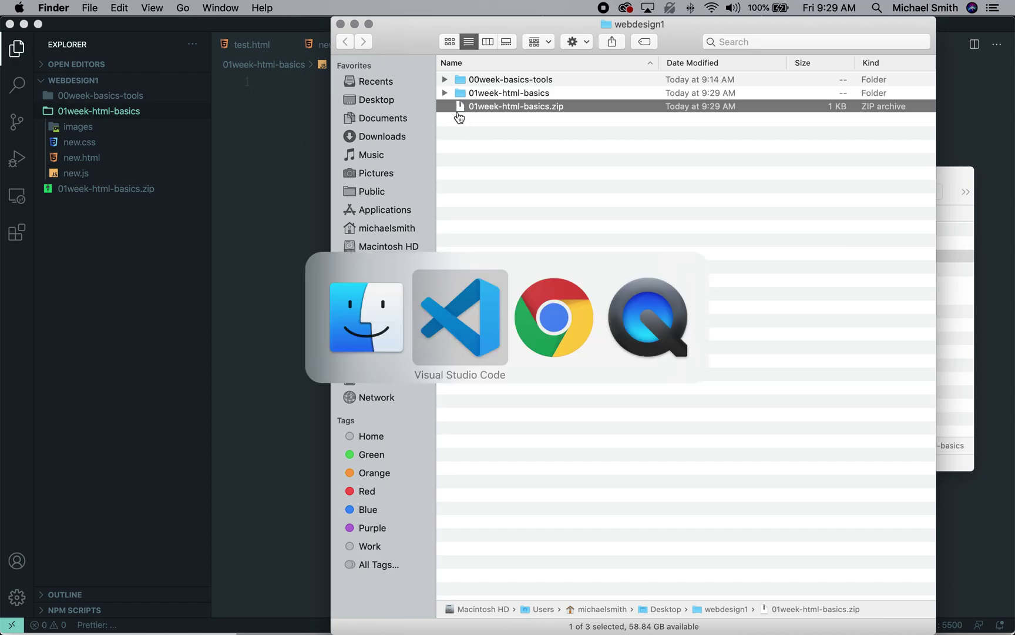
key(super+Tab)
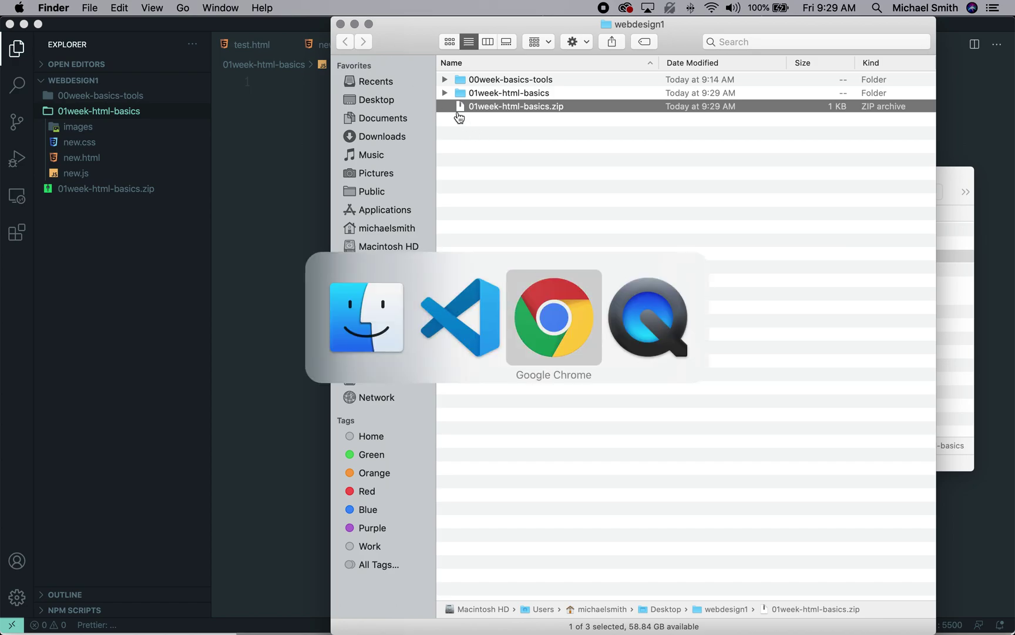
click(247, 246)
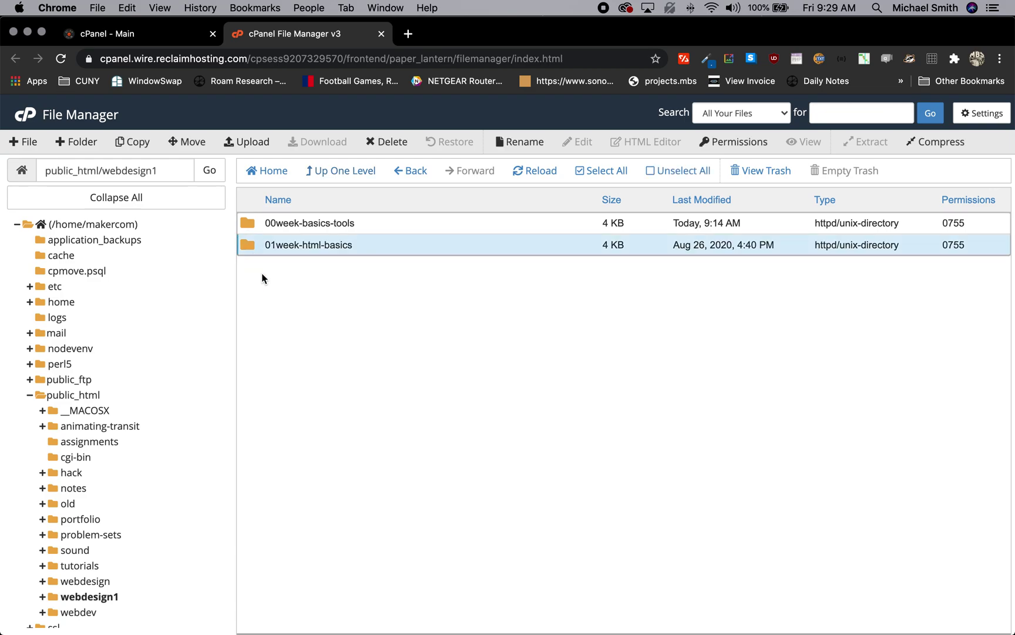
click(349, 170)
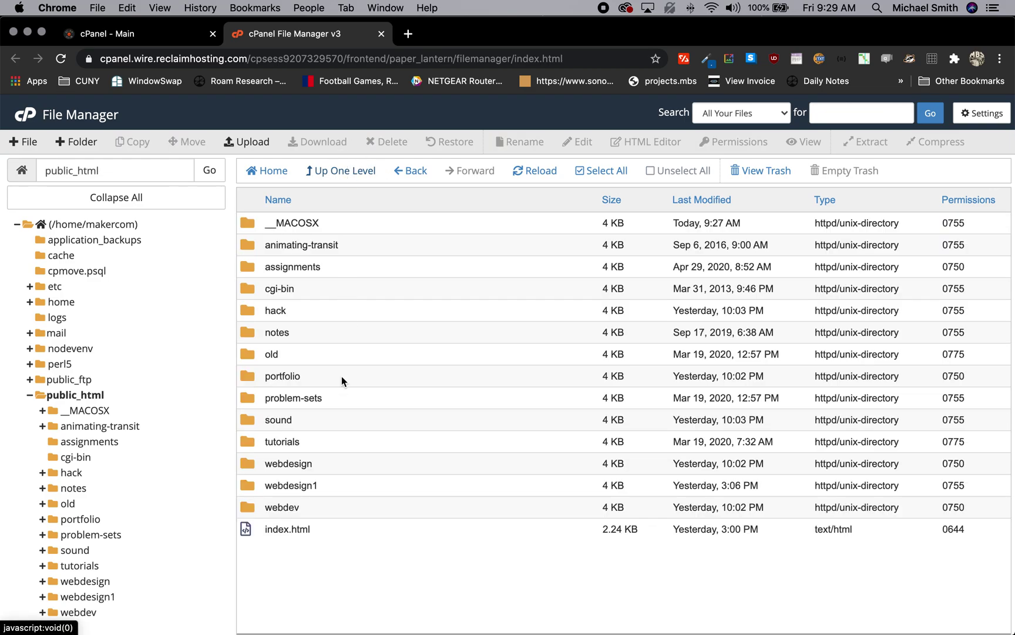
click(254, 489)
double_click(251, 487)
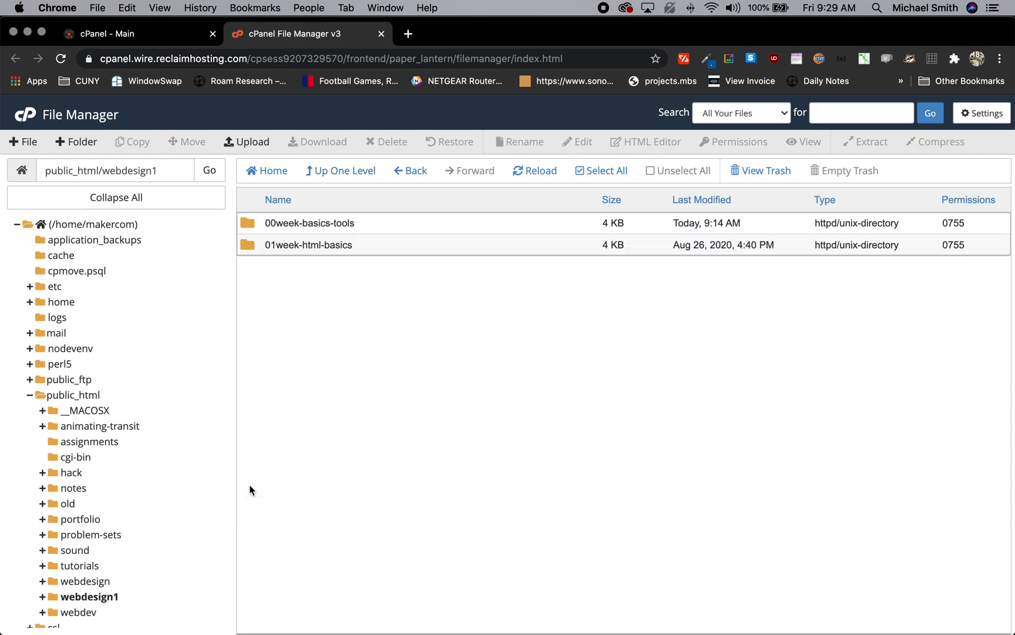
- Permanently delete the old 01week-html-basics folder from public_html/webdesign1, skipping the trash
click(253, 246)
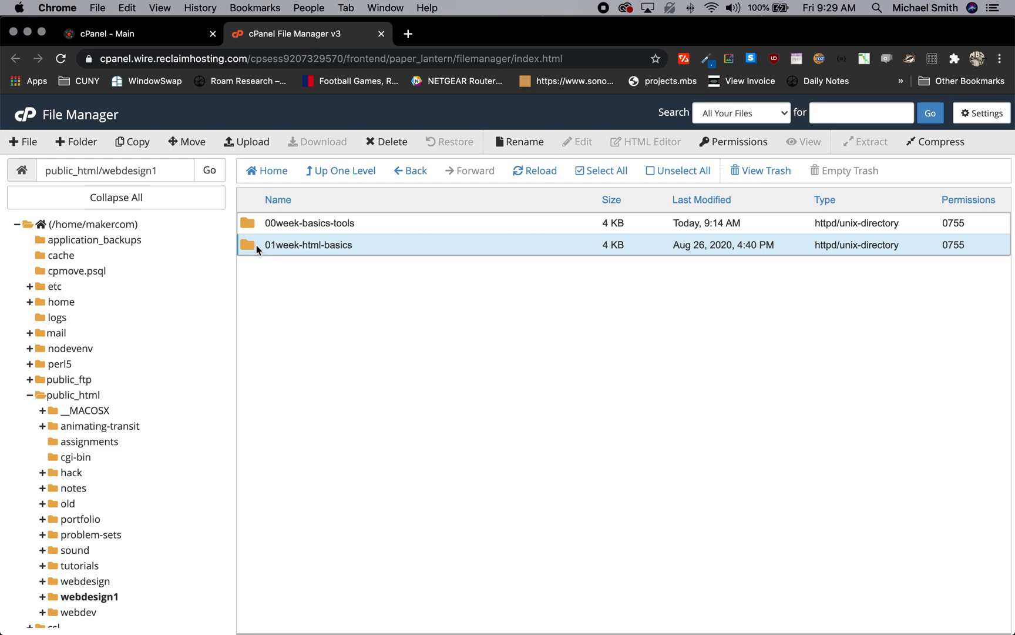
click(389, 141)
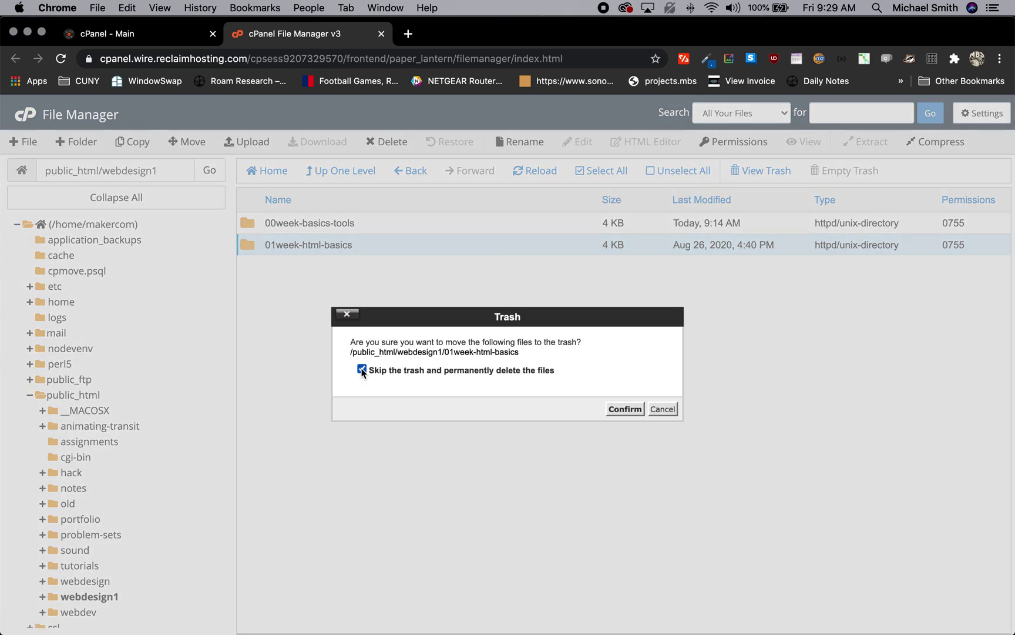
click(617, 409)
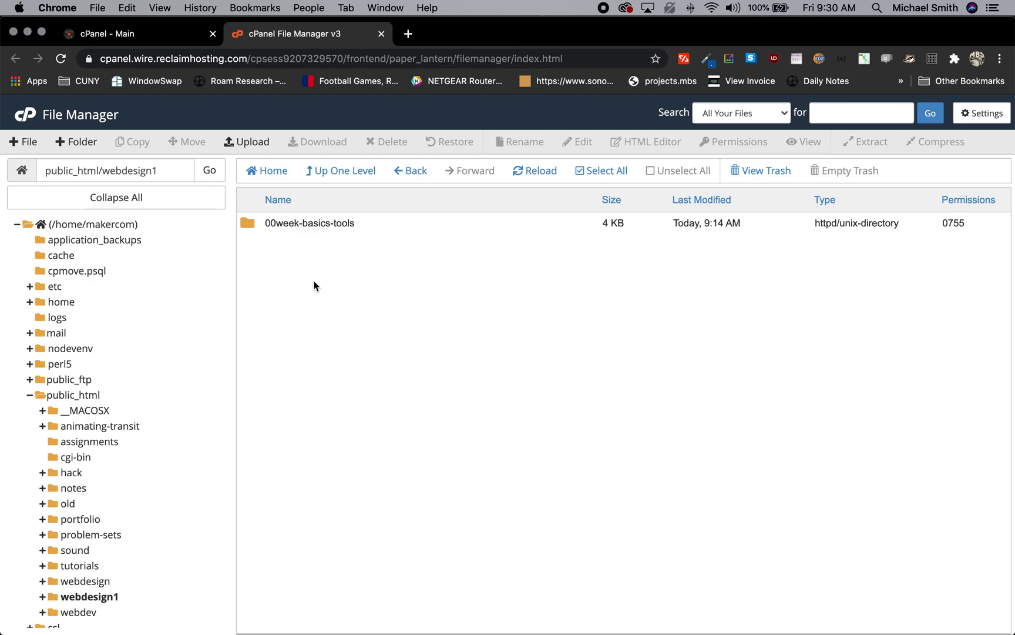
- Upload 01week-html-basics.zip from the Desktop's webdesign1 folder to public_html/webdesign1 and return to the file listing
click(250, 144)
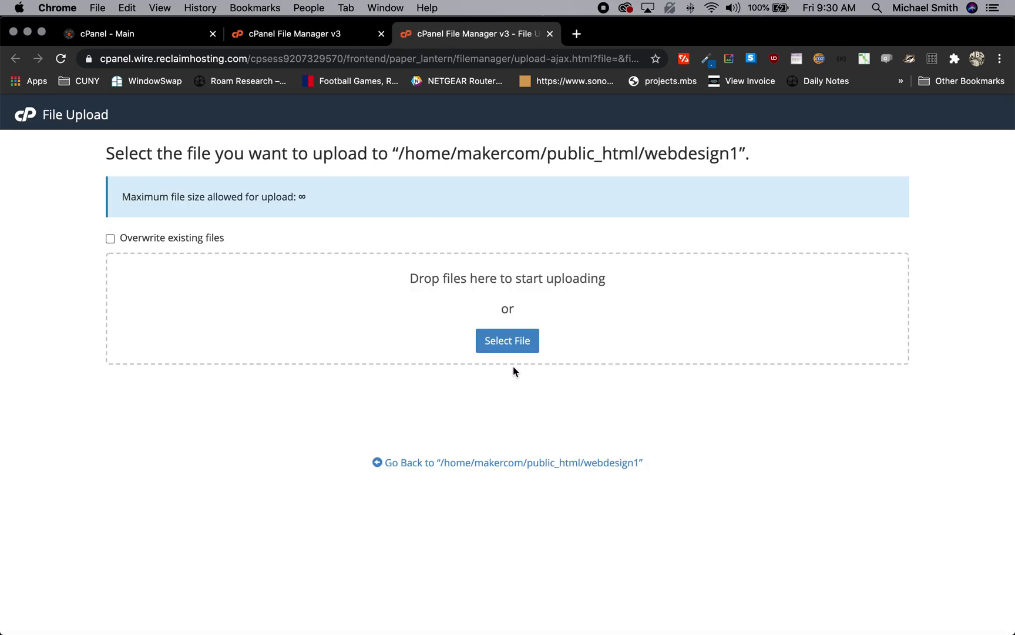
click(509, 345)
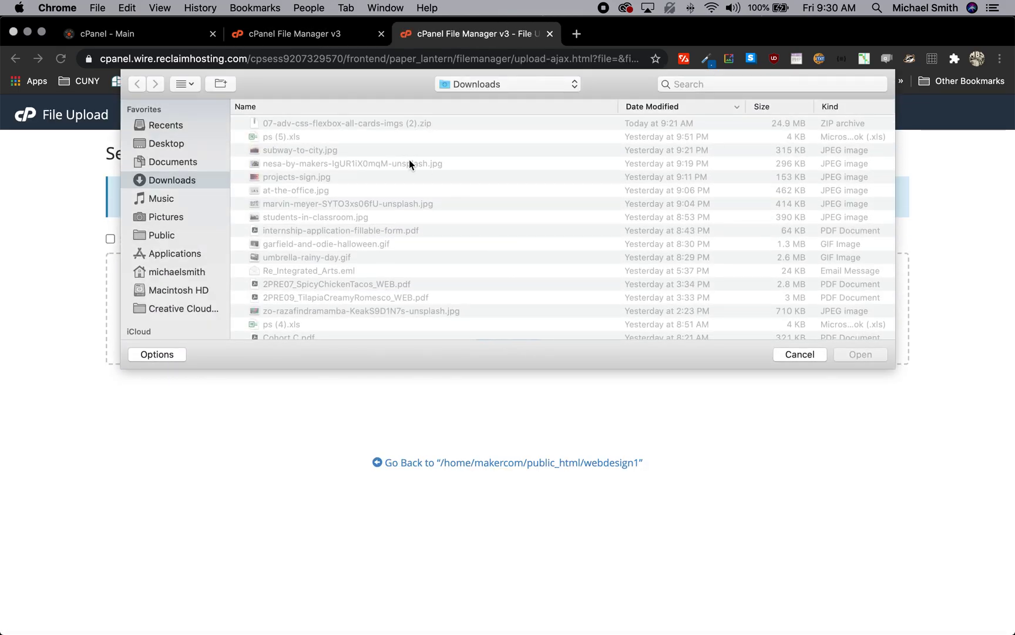
click(163, 144)
double_click(280, 124)
click(295, 124)
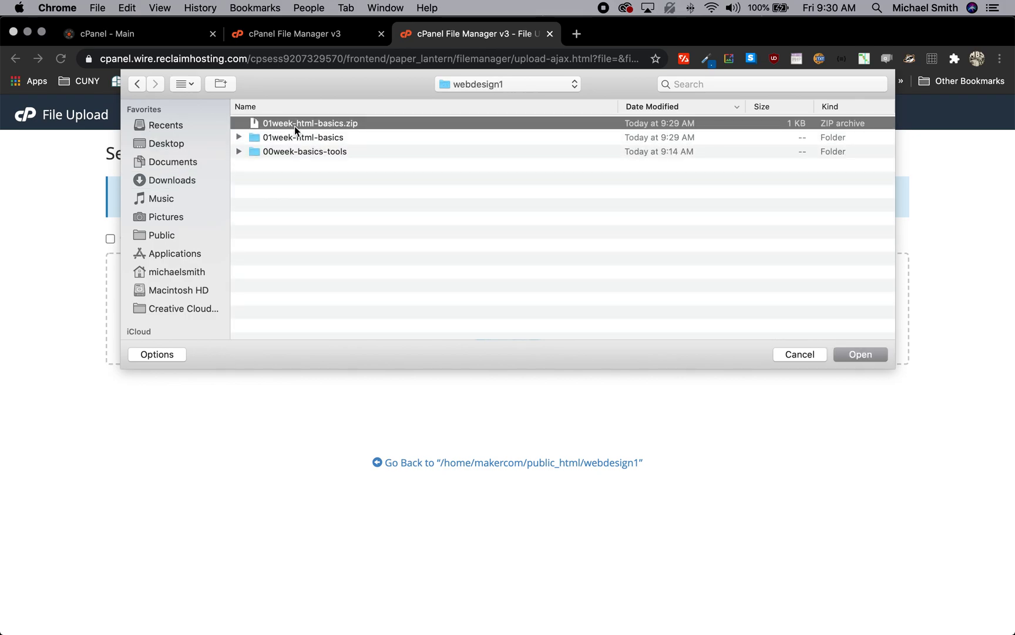
click(862, 355)
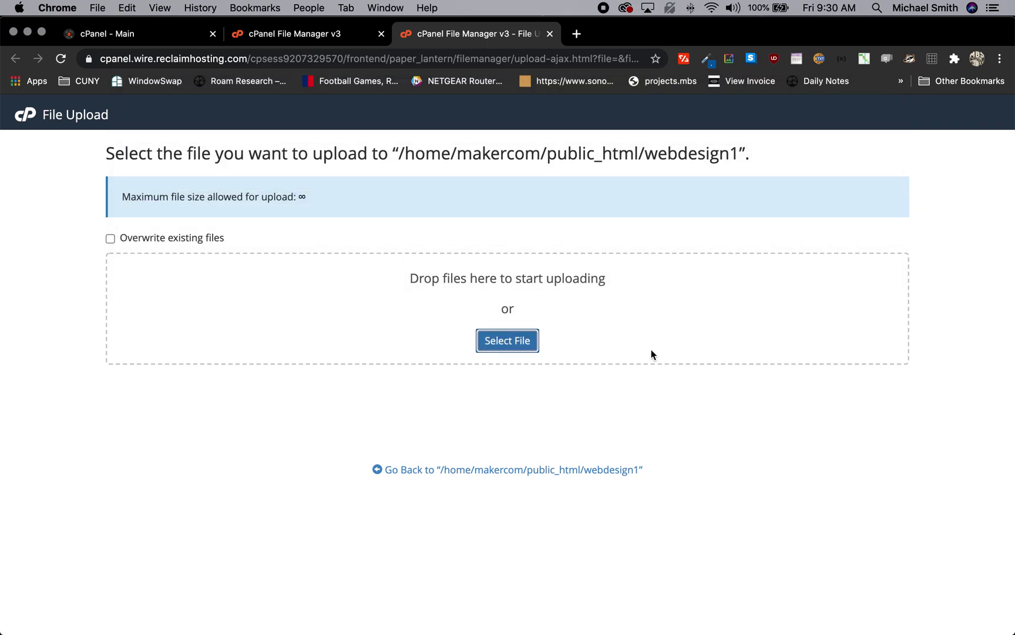
click(492, 469)
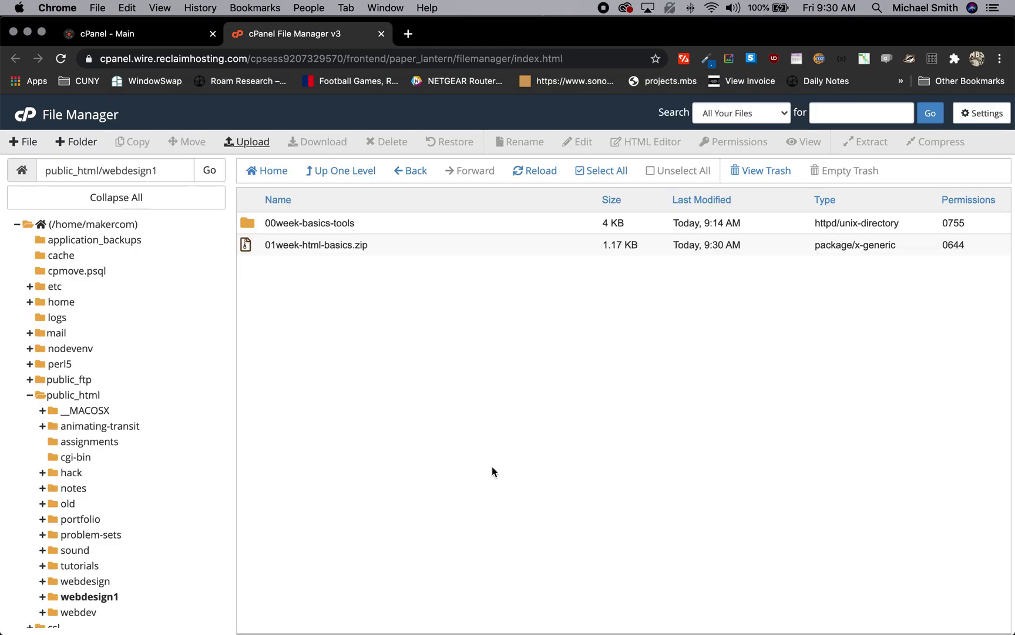
- Extract 01week-html-basics.zip on the server into /public_html/webdesign1
click(244, 252)
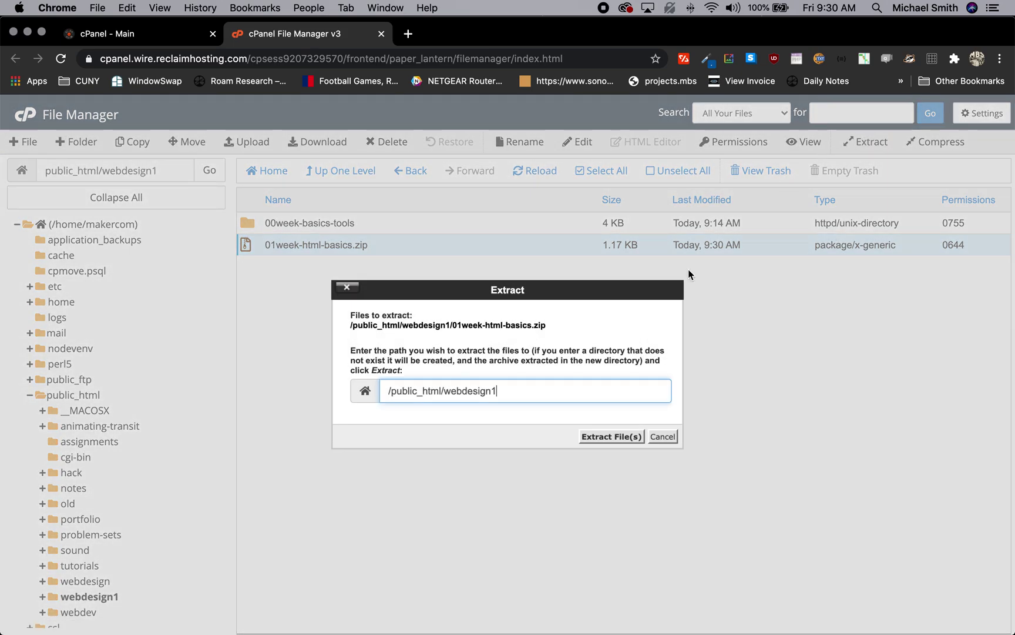
drag(517, 390, 443, 392)
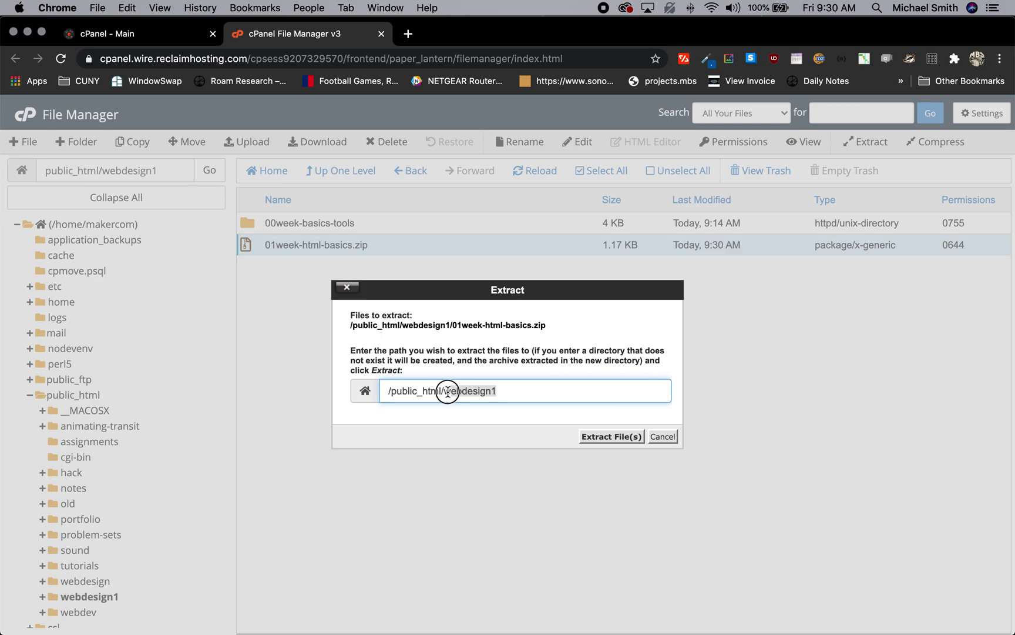
click(623, 436)
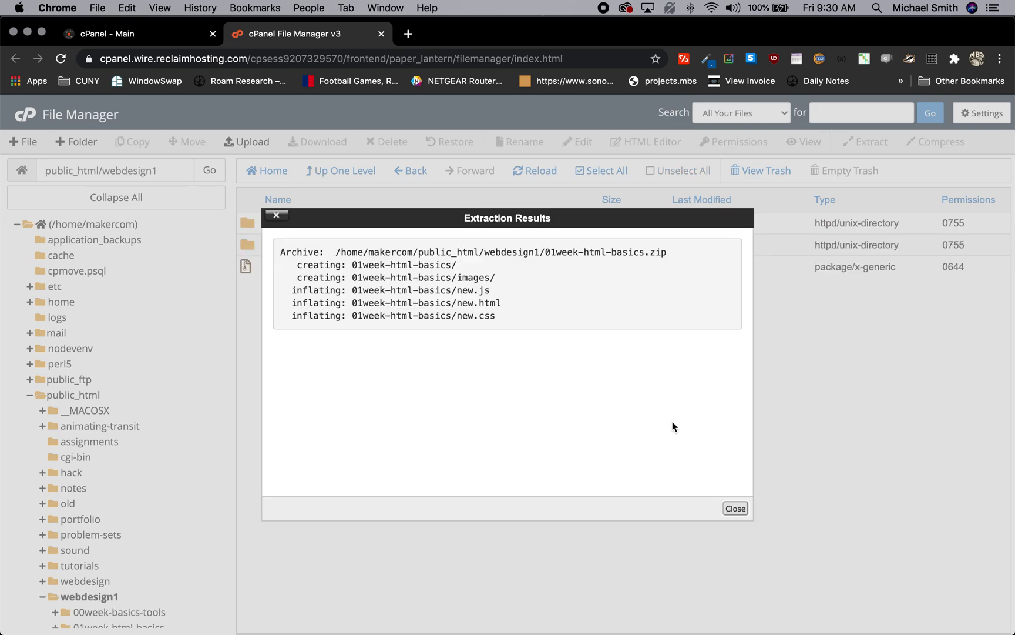
- Review the extracted folders and files listed in the extraction results, and close the report
drag(457, 265, 352, 265)
double_click(481, 277)
double_click(471, 289)
drag(471, 289, 463, 289)
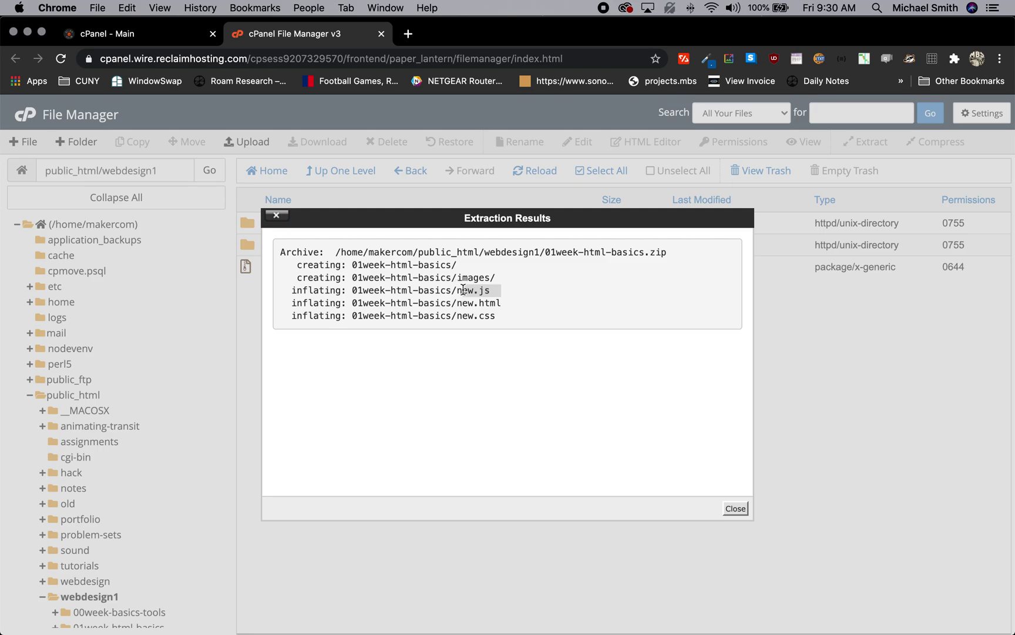
drag(520, 304, 473, 318)
click(736, 508)
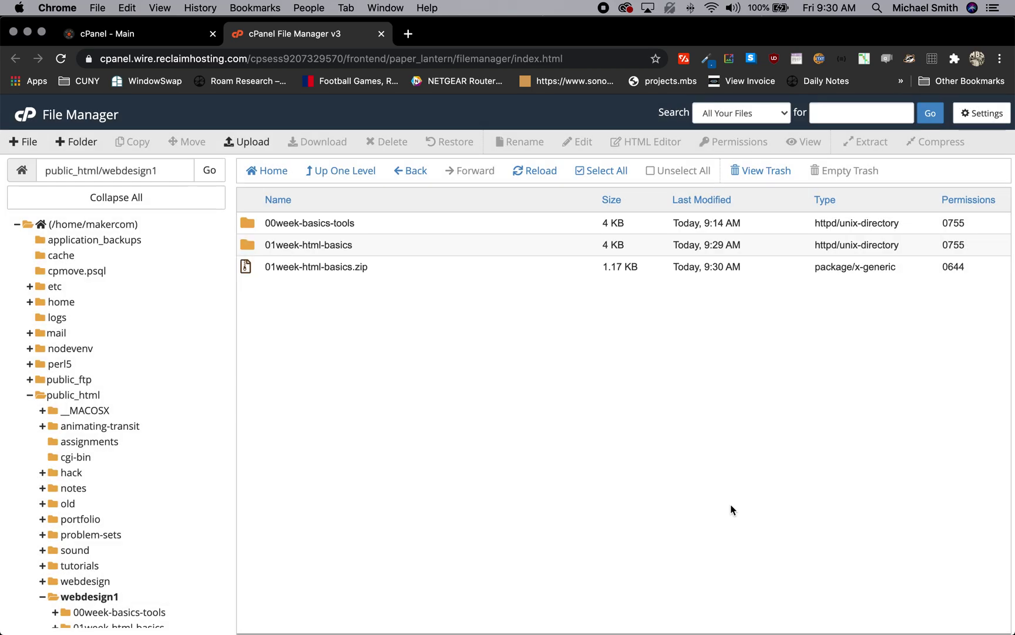
- Permanently delete 01week-html-basics.zip from public_html/webdesign1, skipping the trash
click(246, 263)
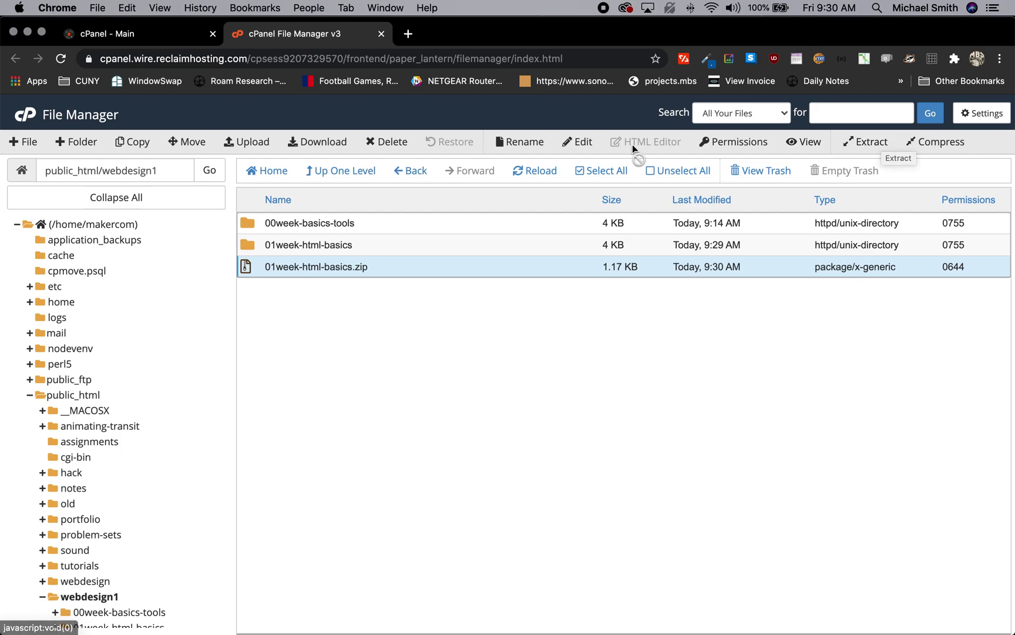
click(400, 145)
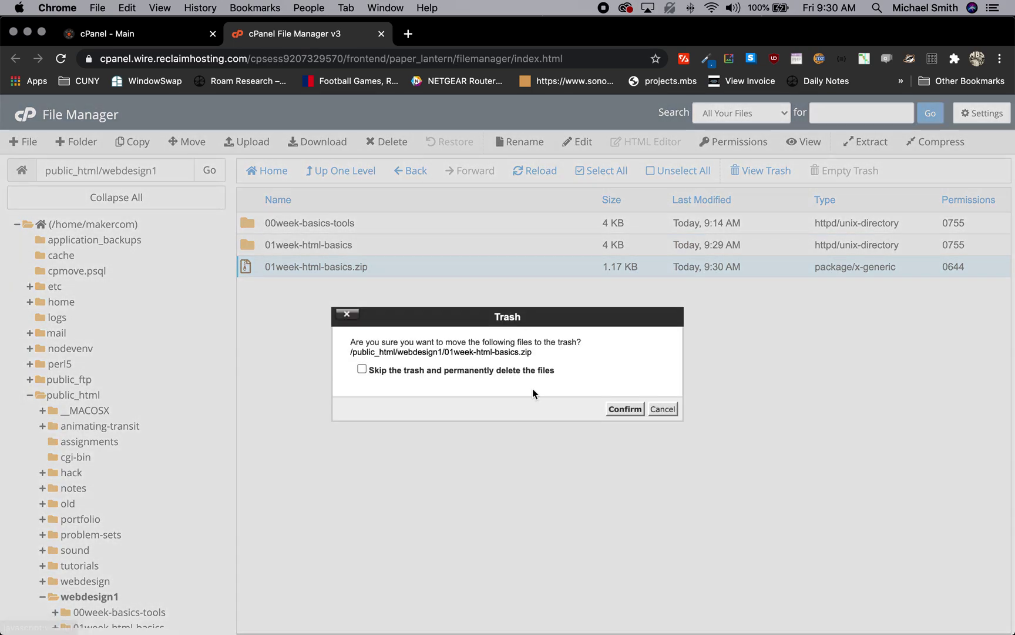
click(362, 369)
click(625, 408)
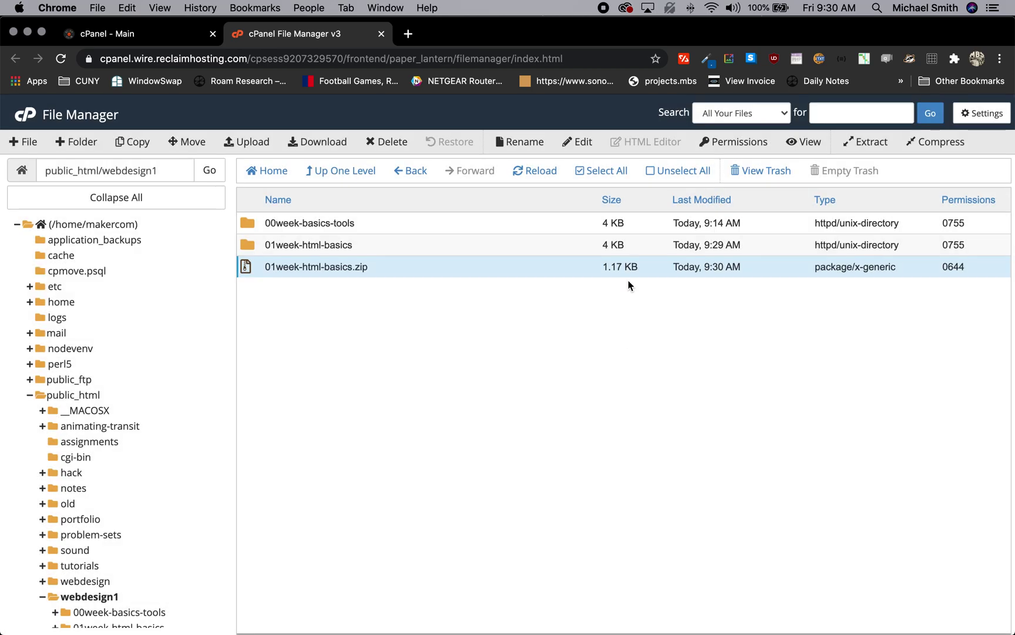
- Visit makercommons.org/webdesign1 in a new tab and open new.html from the 01week-html-basics folder to check the live page
click(408, 34)
text(makercommons.org)
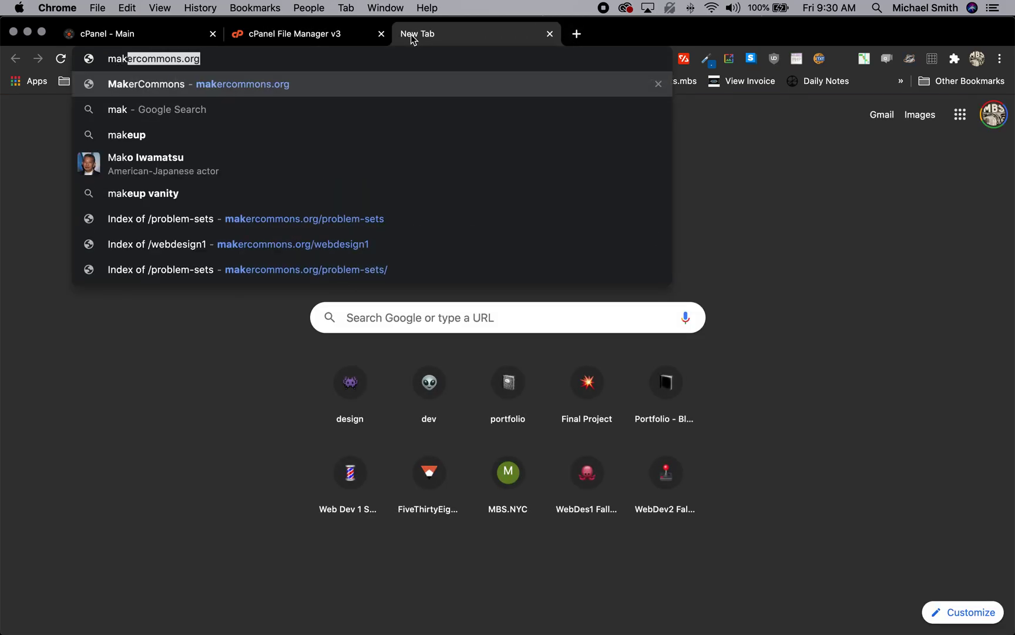
key(Right)
text(/we)
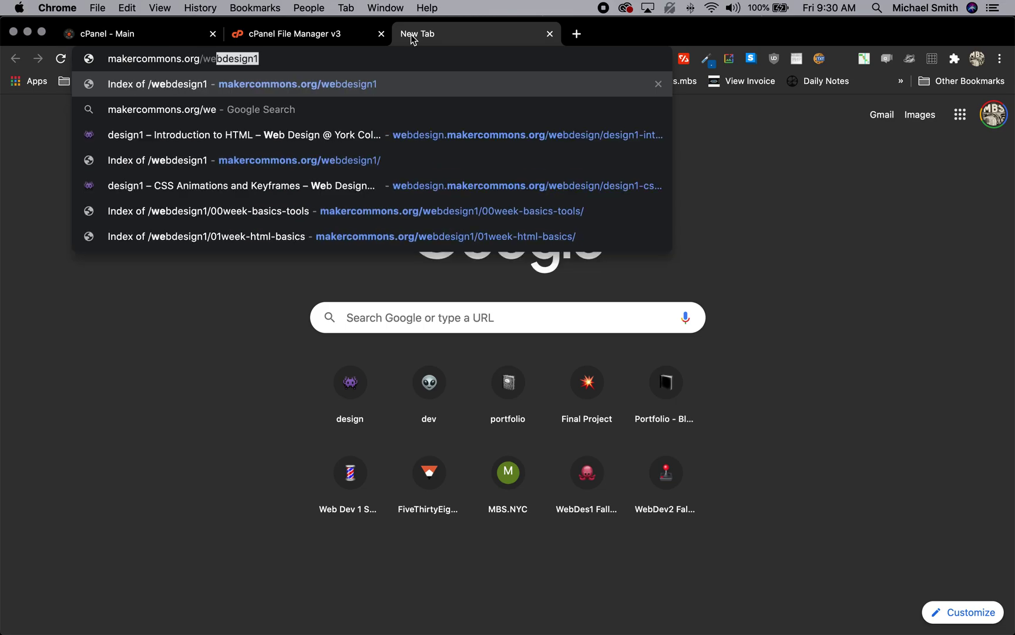
key(Return)
click(59, 213)
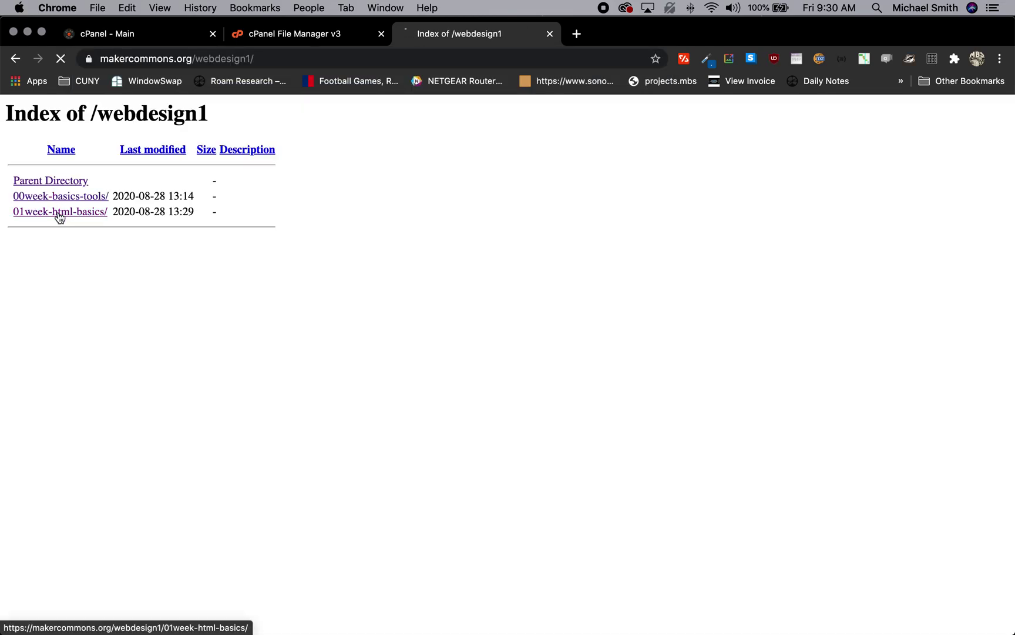
click(27, 231)
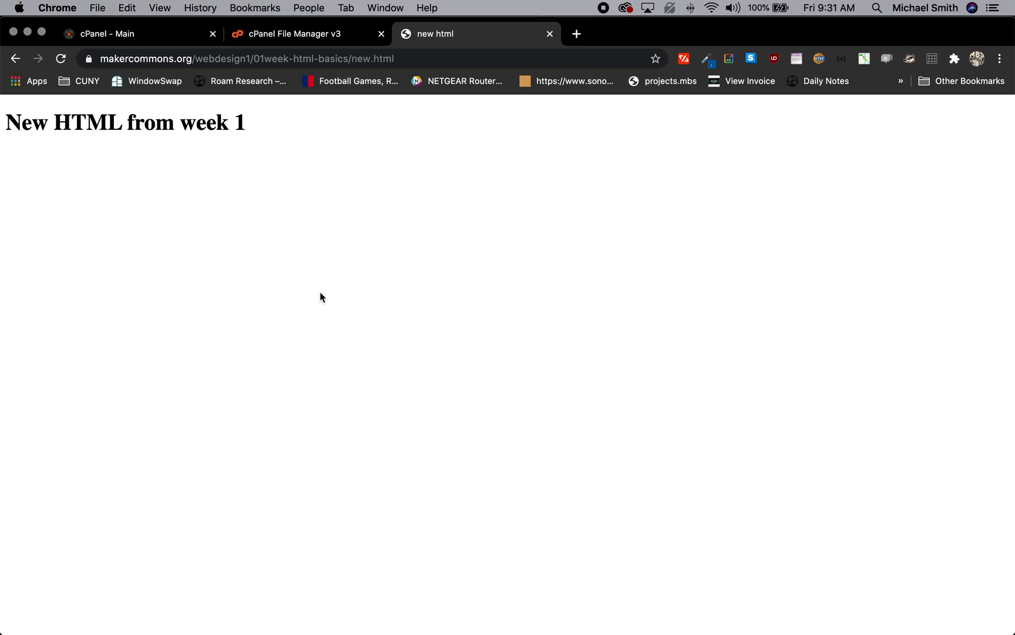
- Revisit the server's file listing, and examine the local webdesign1 folder and its weekly subfolders on the Desktop in Finder
click(298, 36)
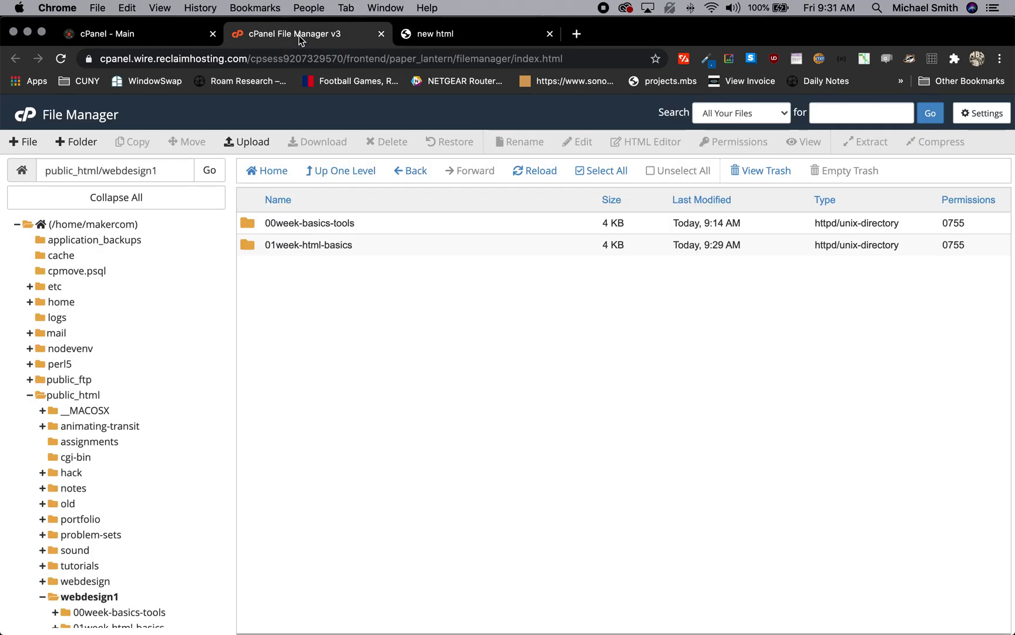
key(super+Tab)
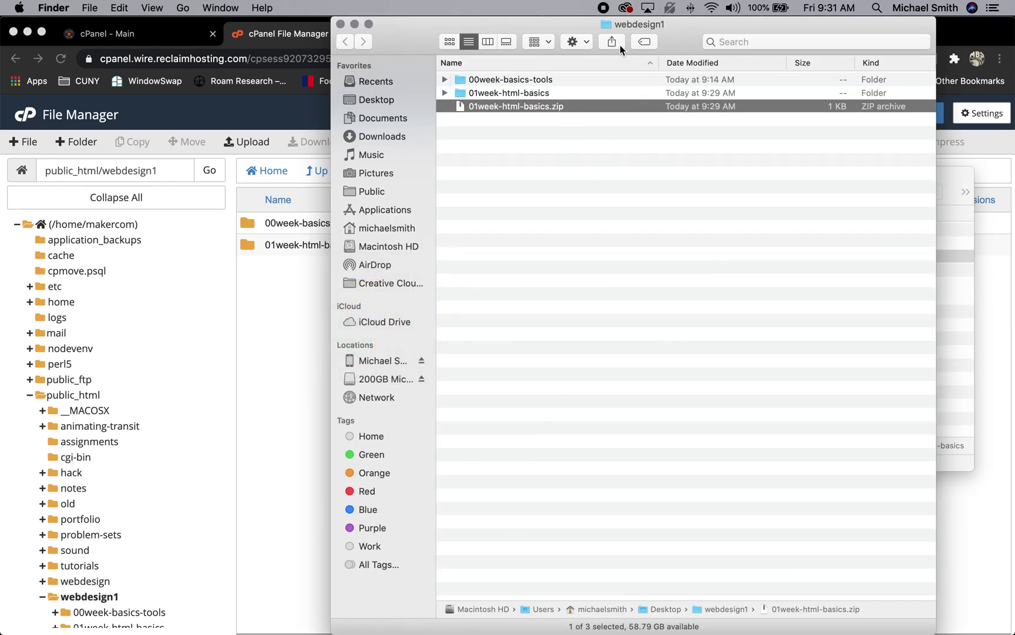
click(380, 118)
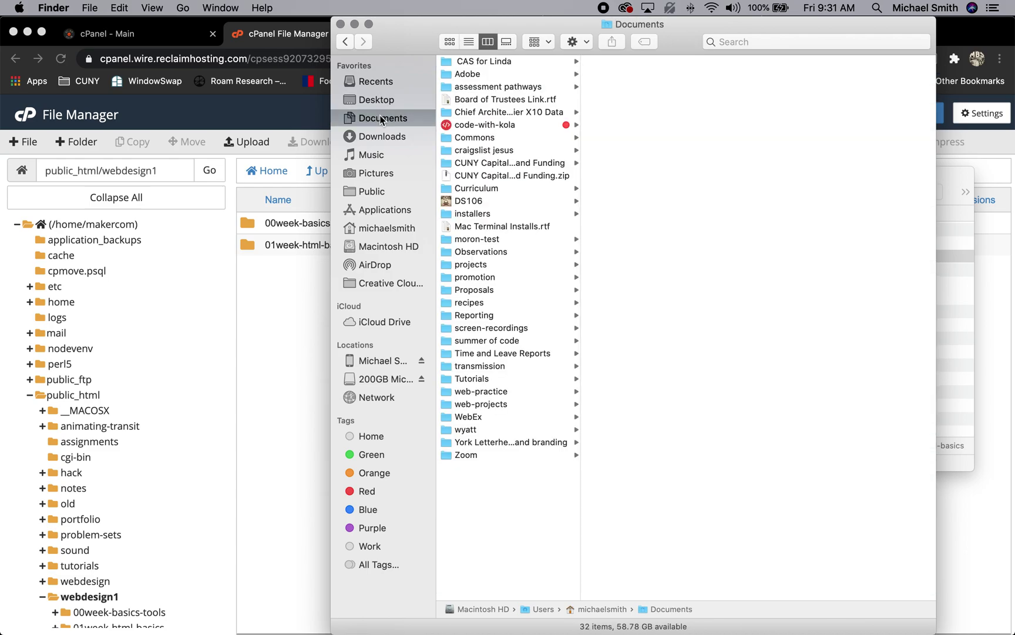
click(377, 103)
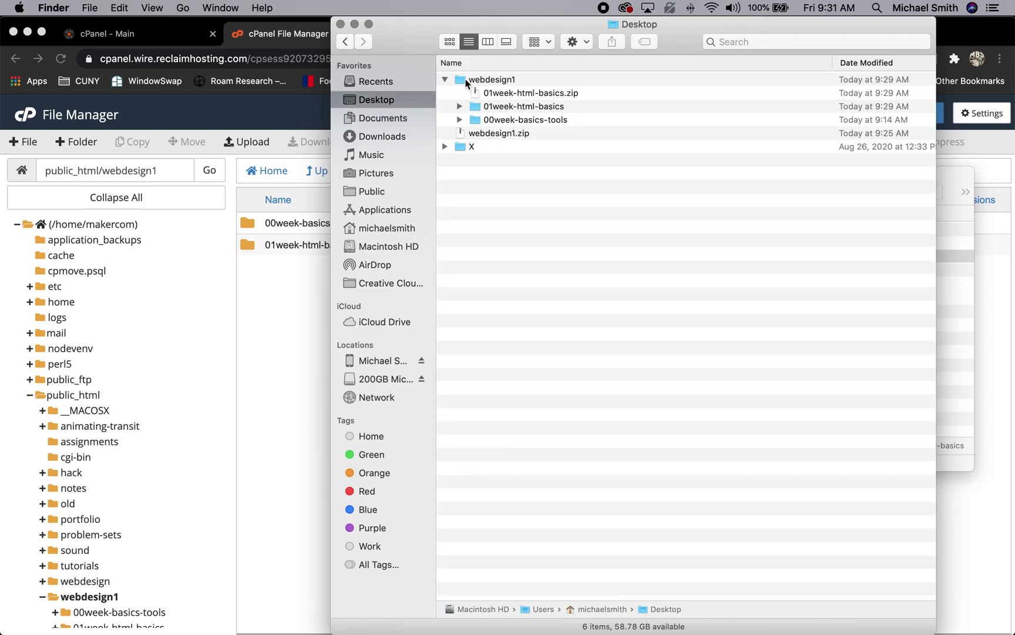
click(446, 79)
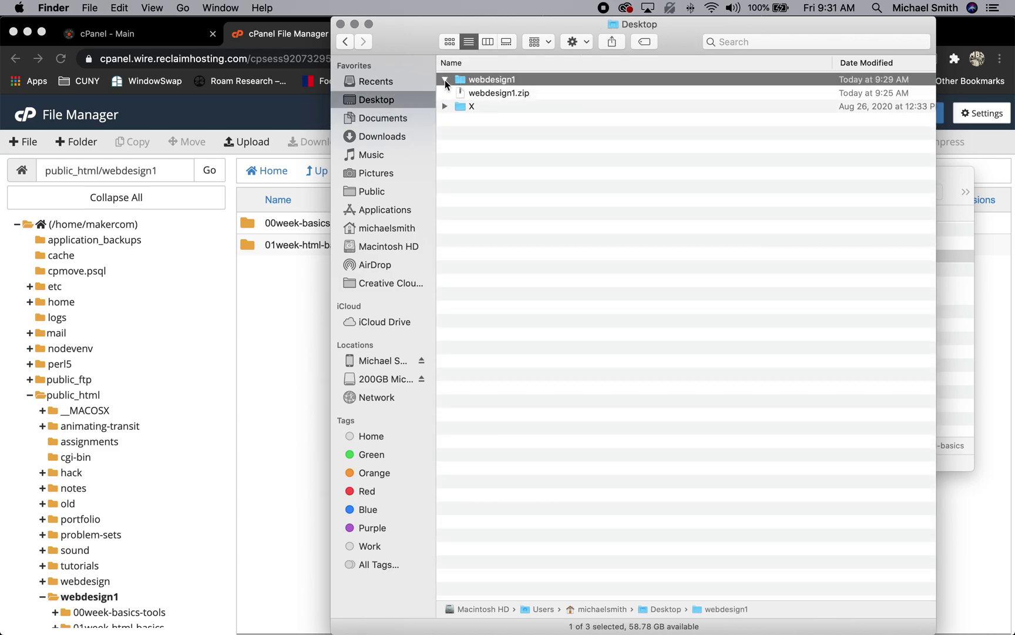
click(445, 79)
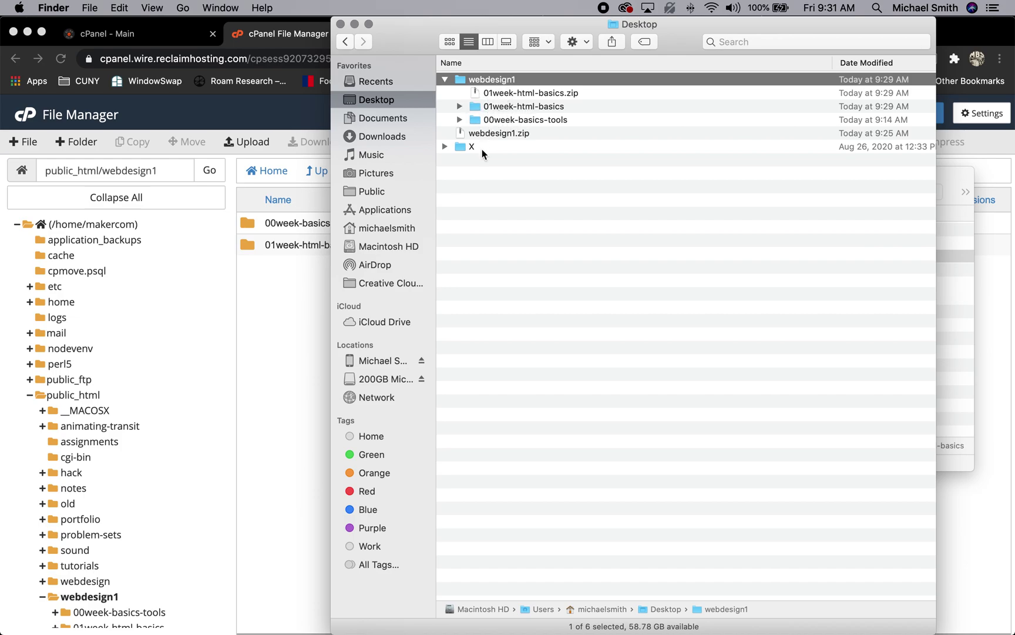
click(523, 107)
click(544, 121)
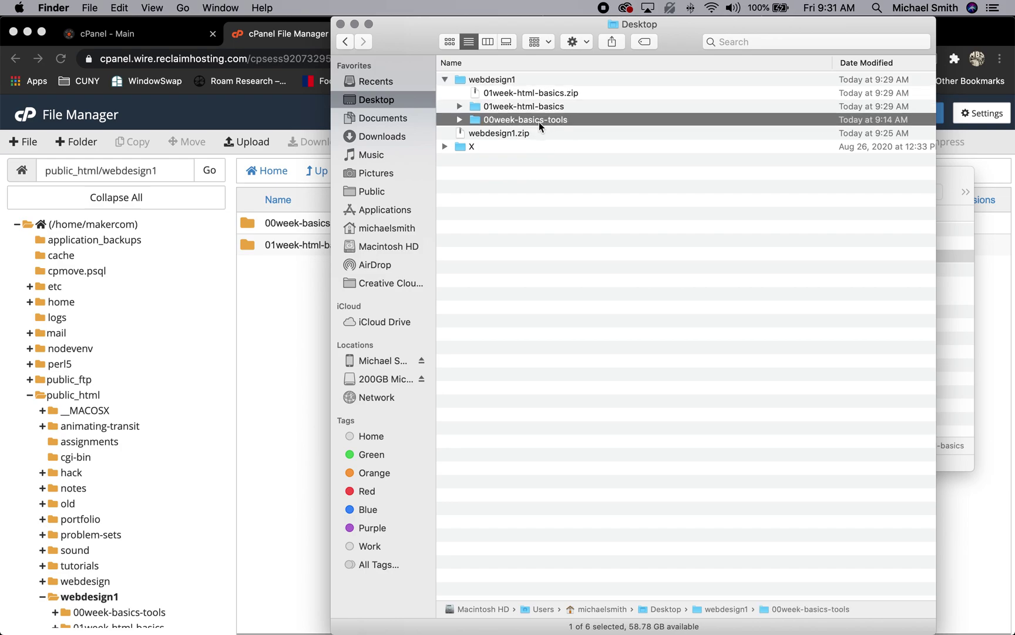